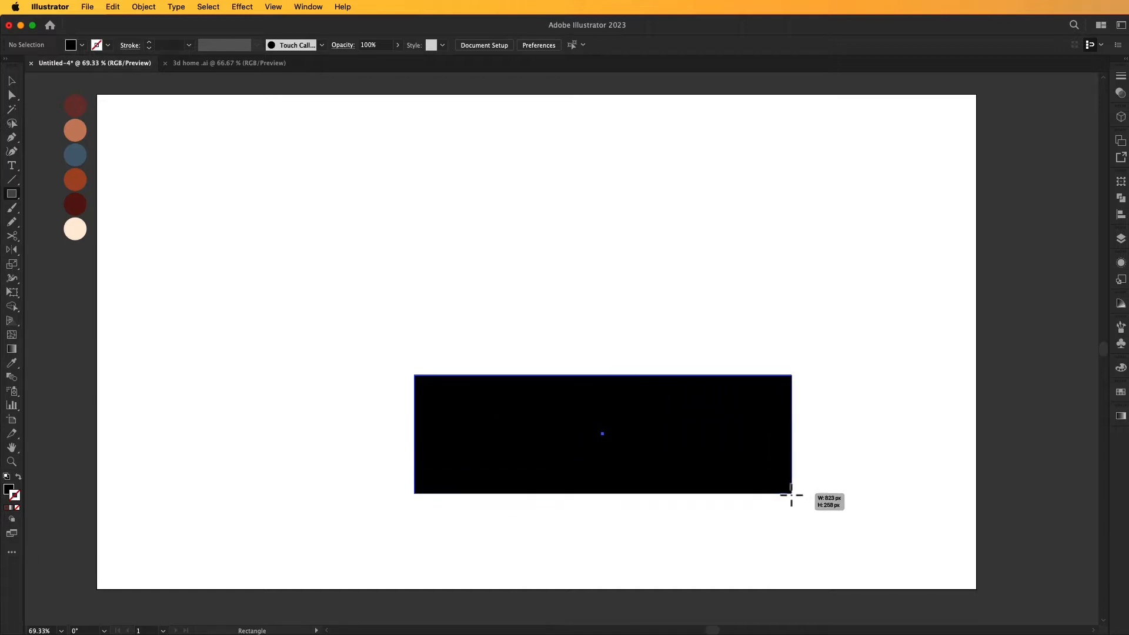
- Reposition the black rectangle near the artboard's centre and extrude it in 3D with a depth of 414 px
key("v")
left_click_drag(706, 458, 575, 398)
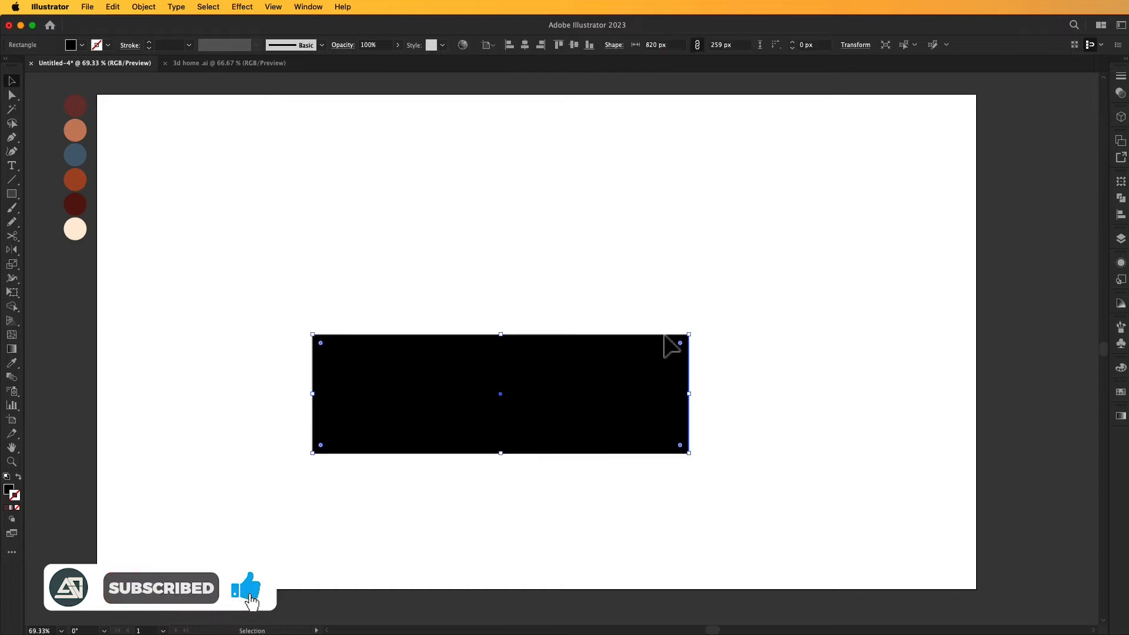
left_click(1121, 120)
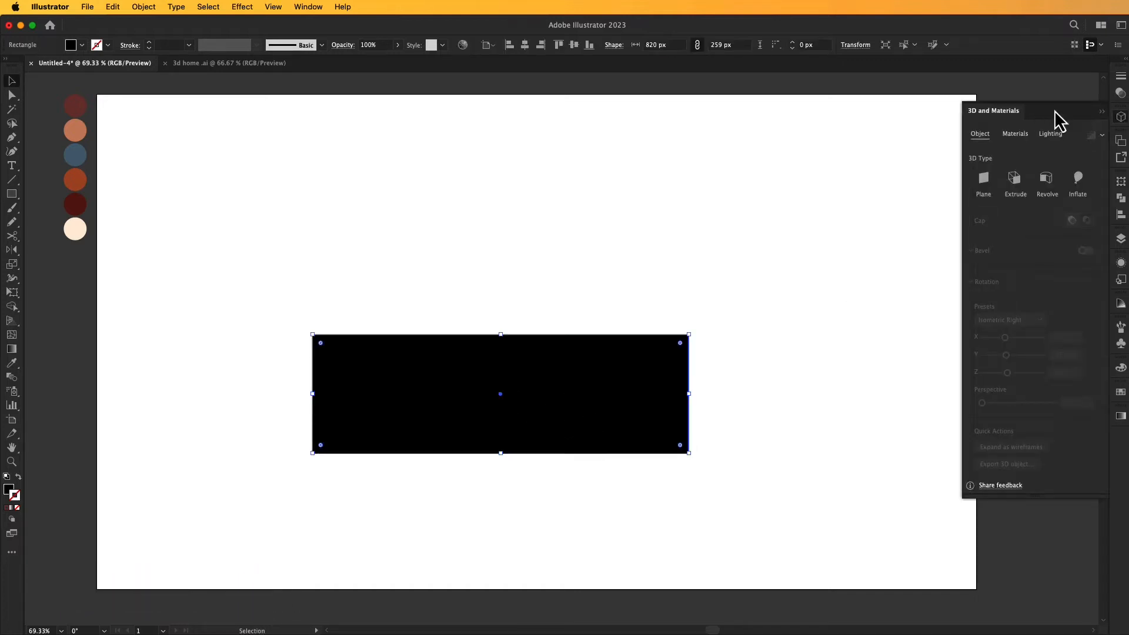
left_click_drag(1056, 118, 981, 113)
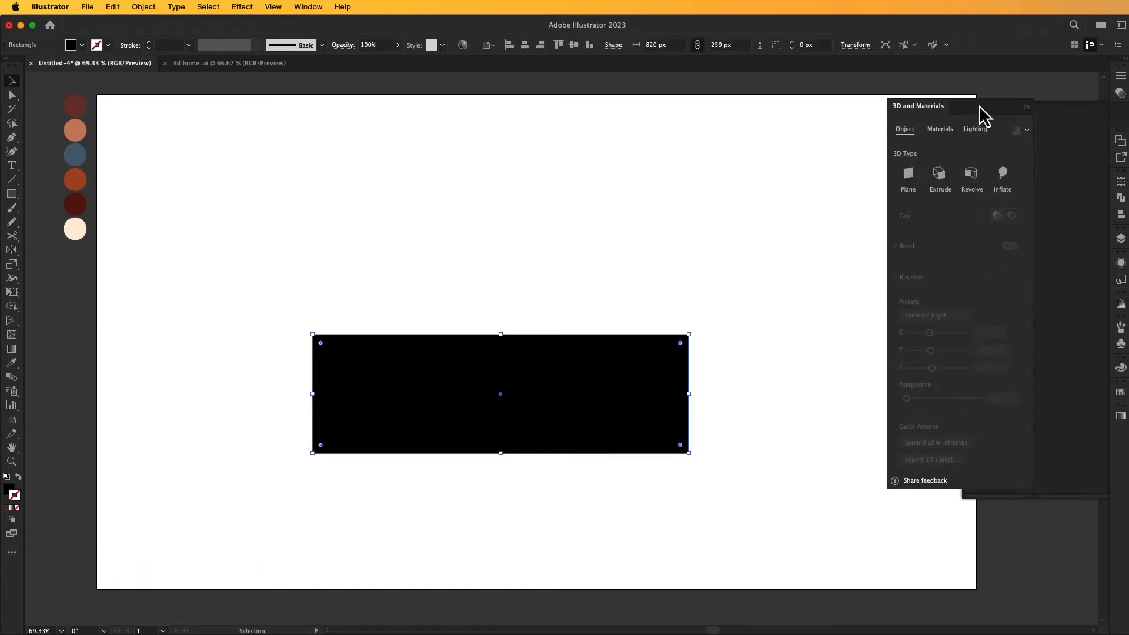
left_click(942, 173)
left_click_drag(911, 219, 924, 219)
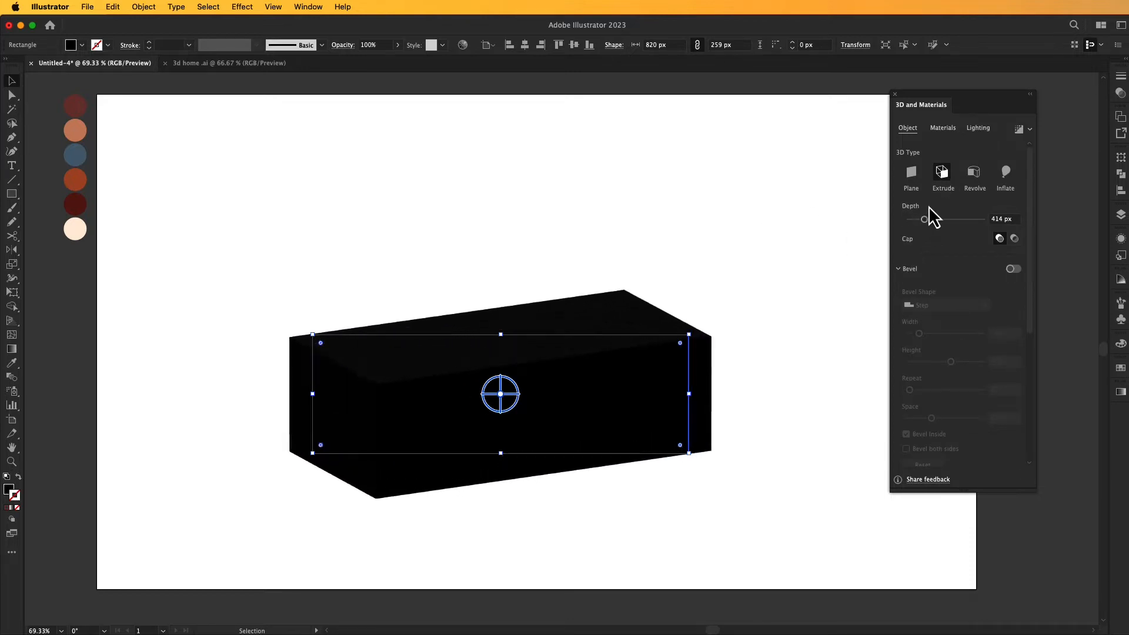
- Apply the Isometric Right rotation preset to the extruded block and move it to the upper-left part of the artboard
scroll(932, 294, "down", 5)
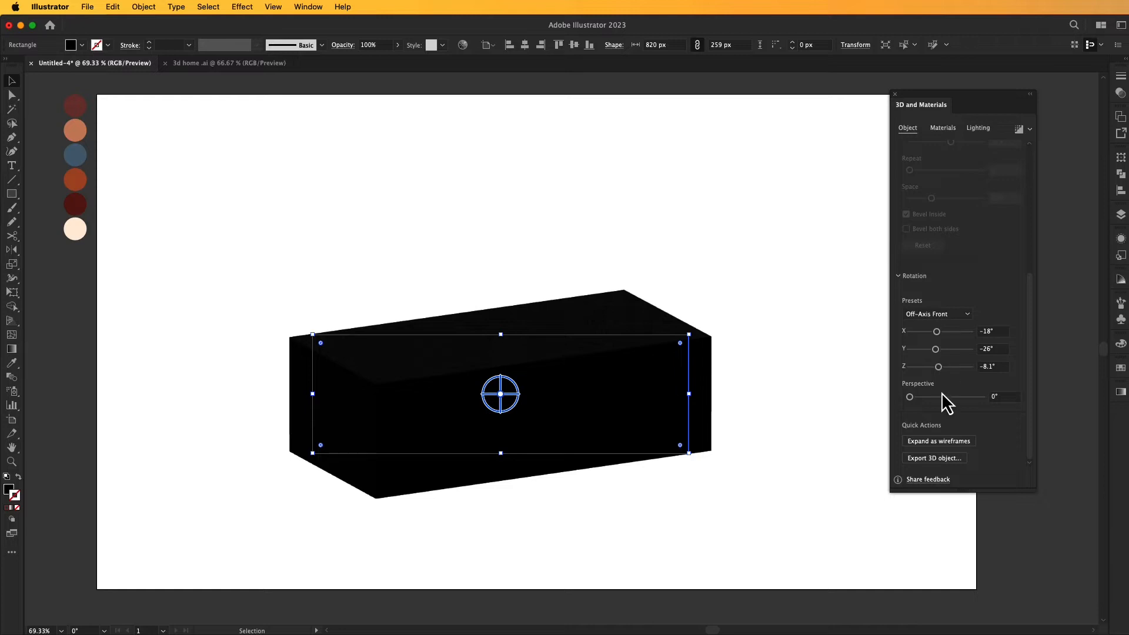
left_click(961, 314)
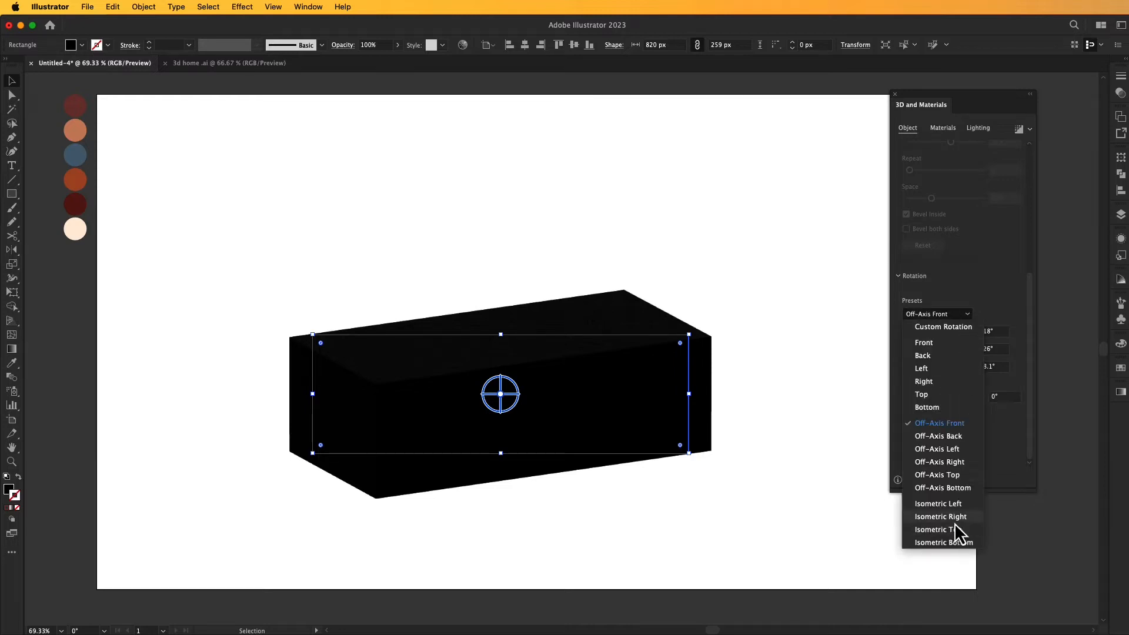
left_click(953, 519)
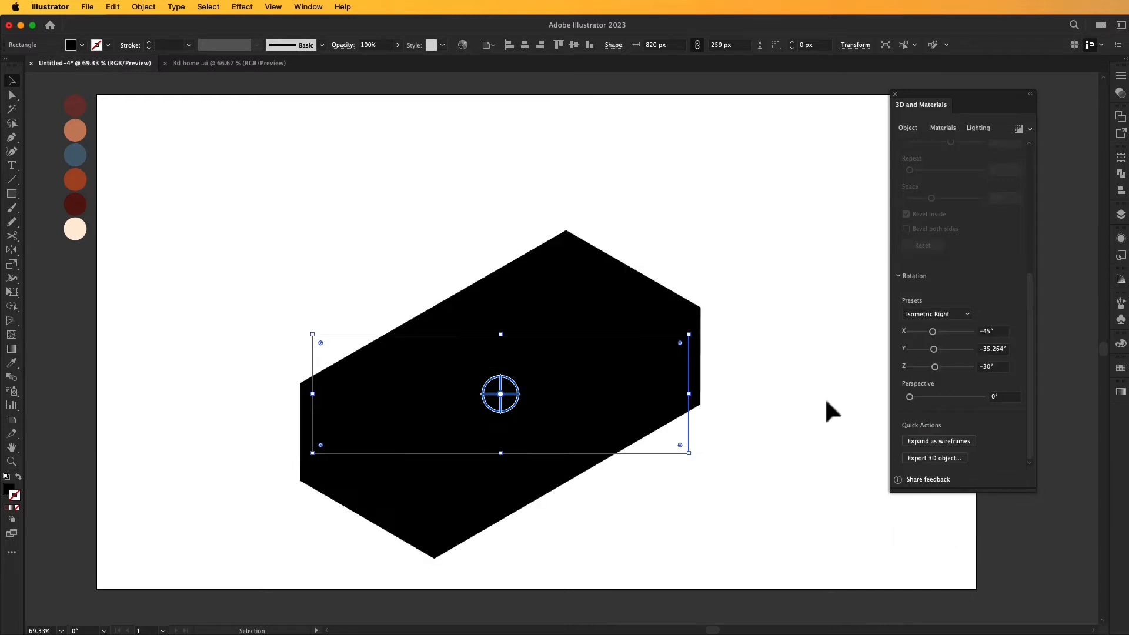
left_click_drag(570, 391, 474, 297)
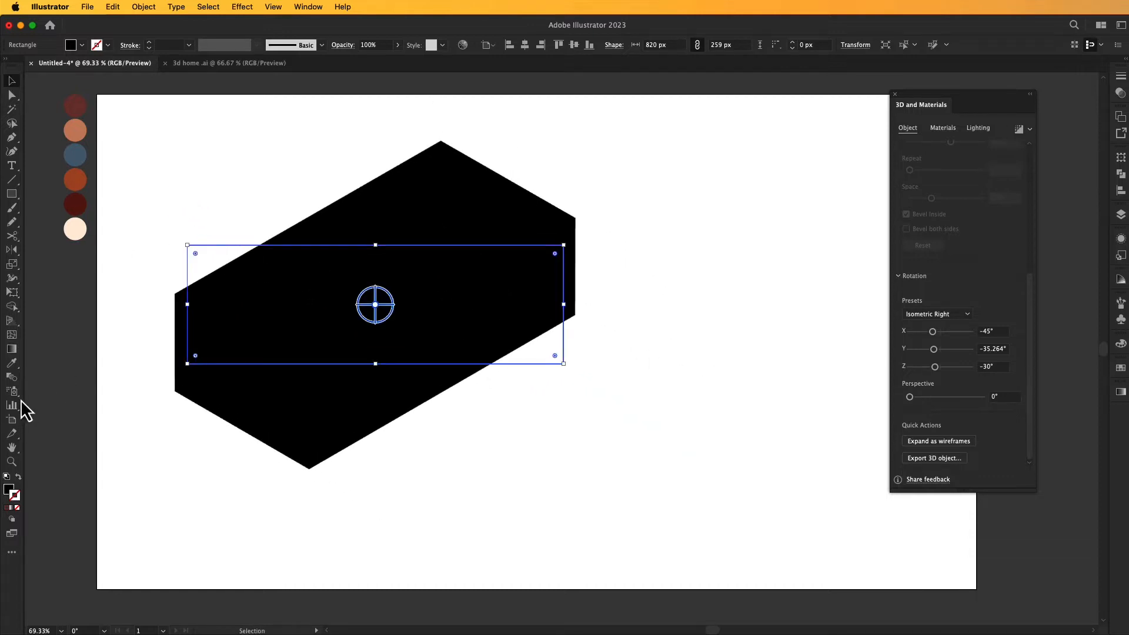
- Recolour the block with the Eyedropper, sampling the topmost reddish-brown palette circle beside the artboard
left_click(12, 362)
left_click(82, 112)
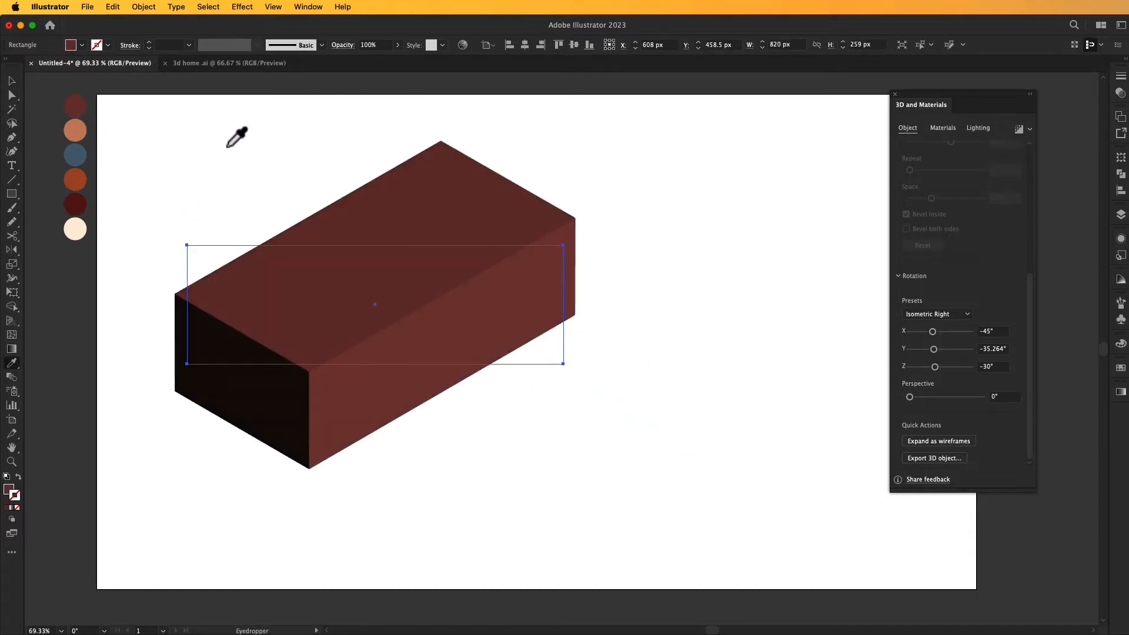
left_click(12, 81)
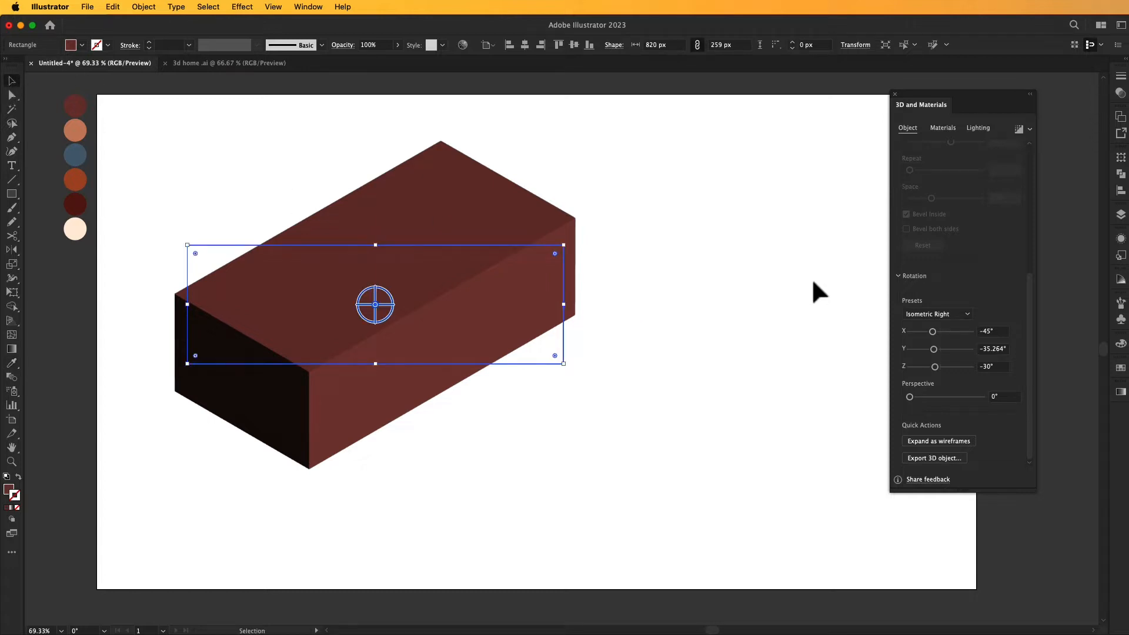
- Light the brown block with the Top Left lighting preset and set the light rotation to -130°
left_click(978, 128)
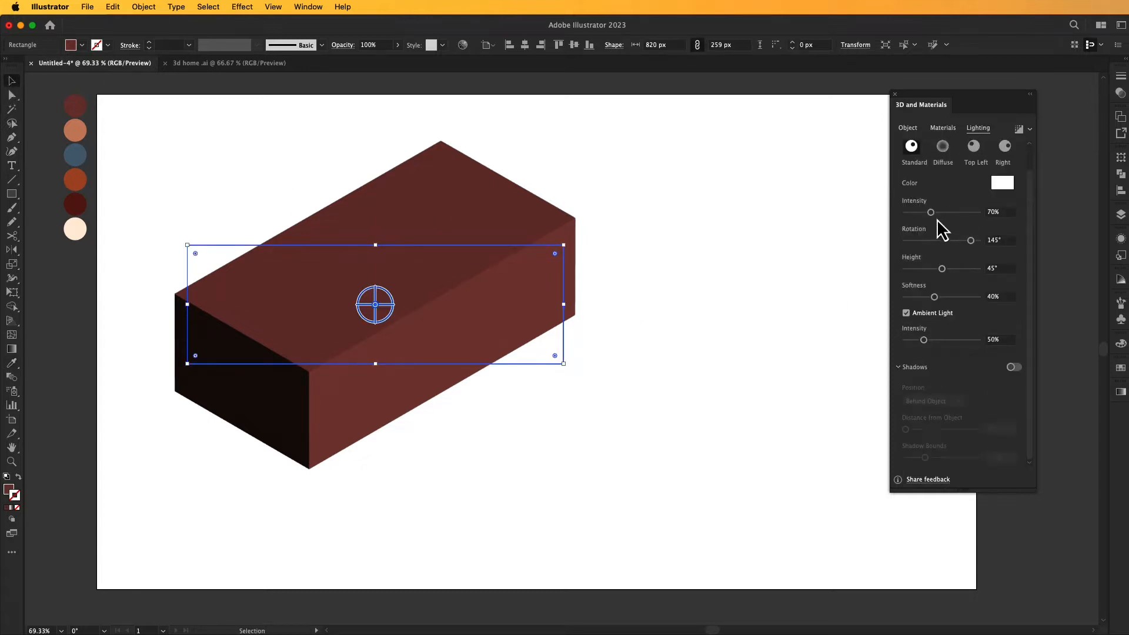
left_click(973, 146)
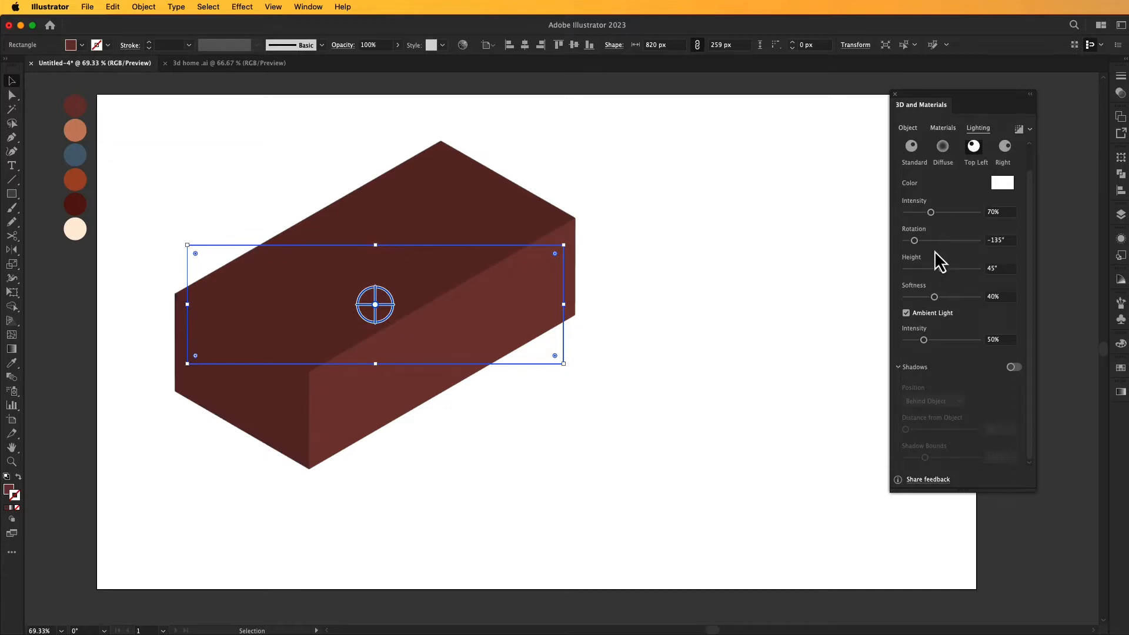
left_click_drag(915, 243, 918, 250)
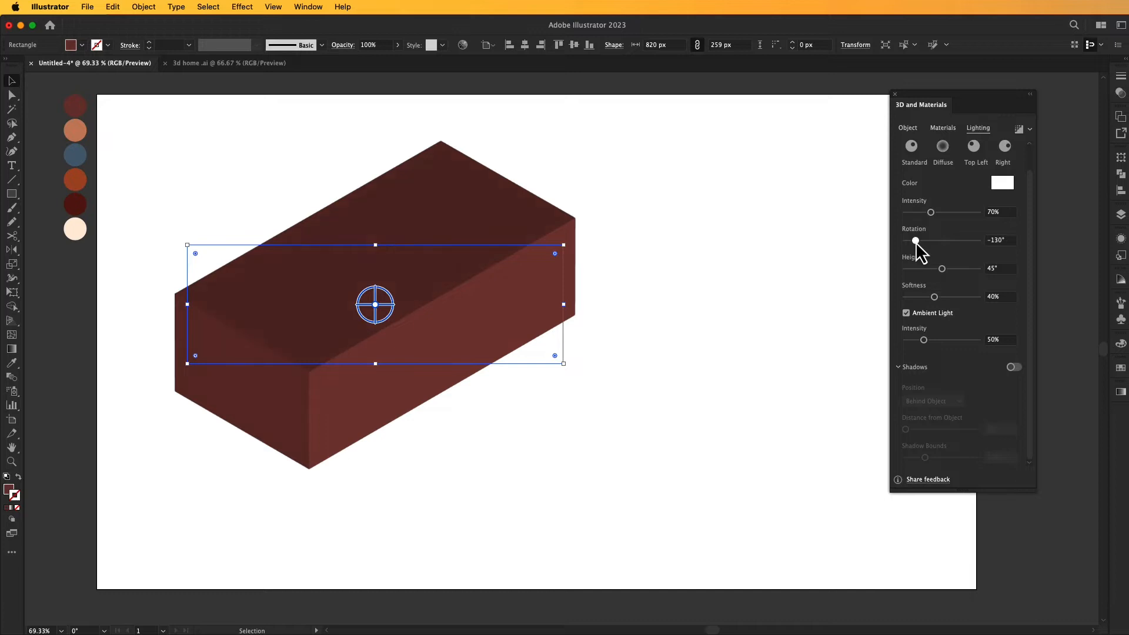
- Scale the brown block down slightly, keeping it in the upper-left part of the artboard, and deselect it
left_click(735, 266)
left_click_drag(544, 277, 526, 256)
left_click(622, 254)
left_click(548, 243)
left_click(670, 236)
left_click(600, 260)
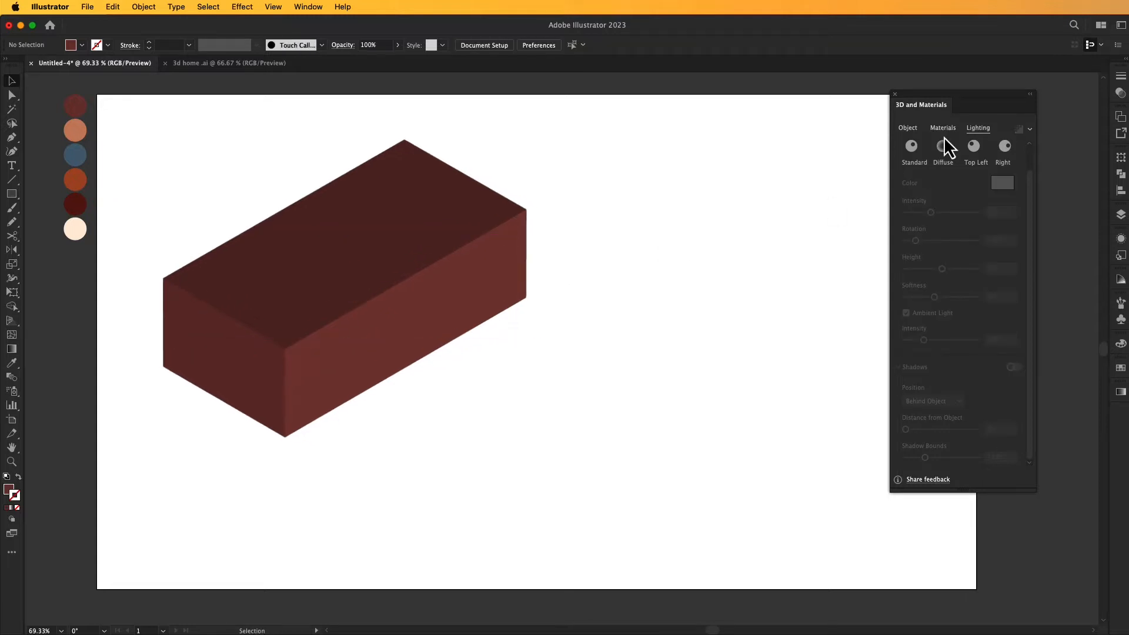
- Draw a door rectangle about 100 × 153 px beside the block, with no fill and a black 000000 stroke
left_click_drag(966, 105, 1026, 104)
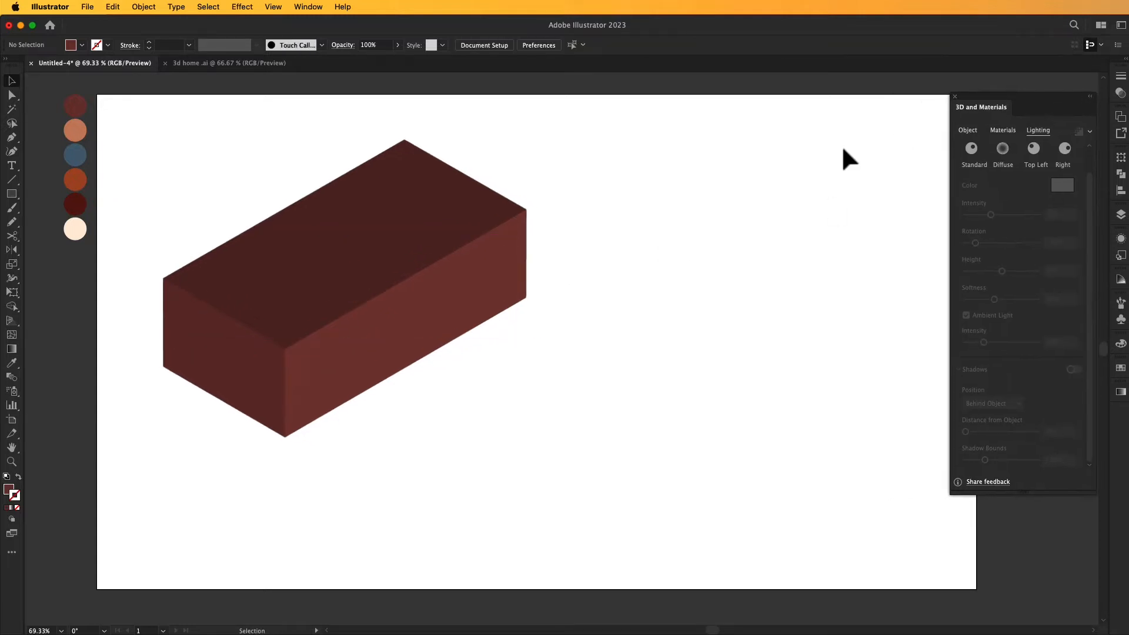
mouse_move(586, 341)
left_mouse_down()
mouse_move(638, 396)
mouse_move(633, 410)
left_mouse_up()
left_click(18, 477)
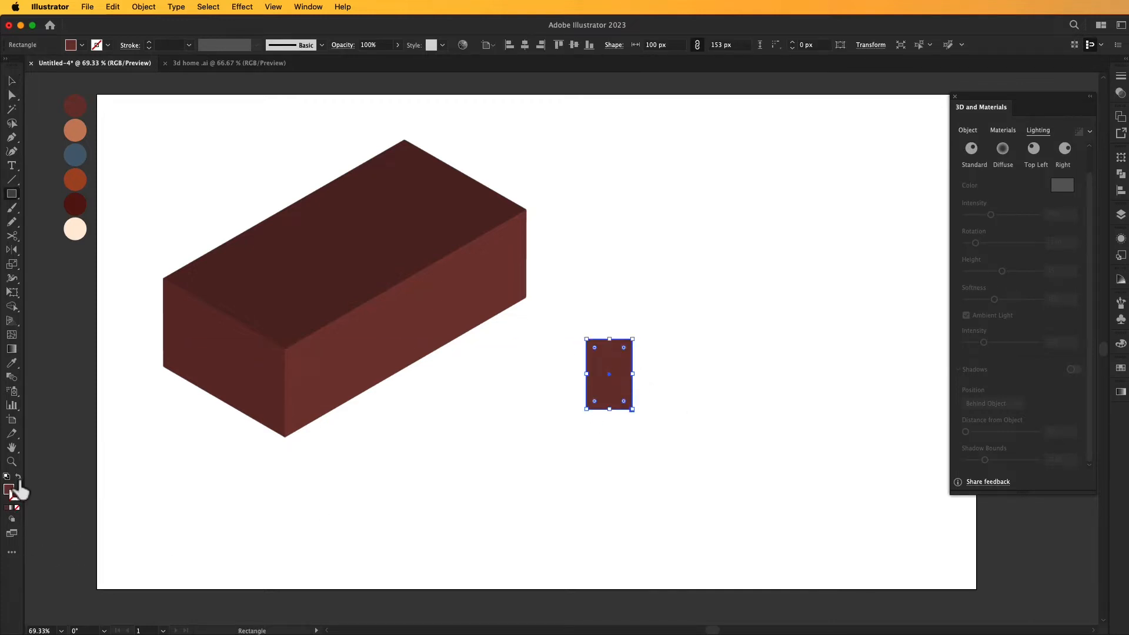
double_click(14, 497)
left_click_drag(1021, 177, 716, 117)
left_click(698, 296)
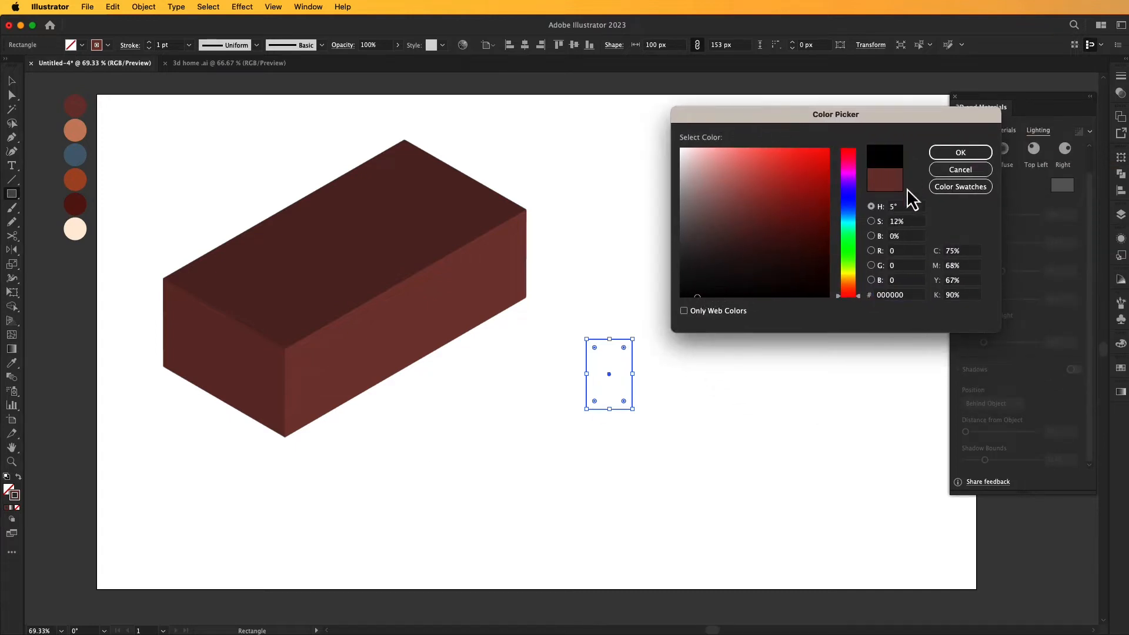
left_click(957, 155)
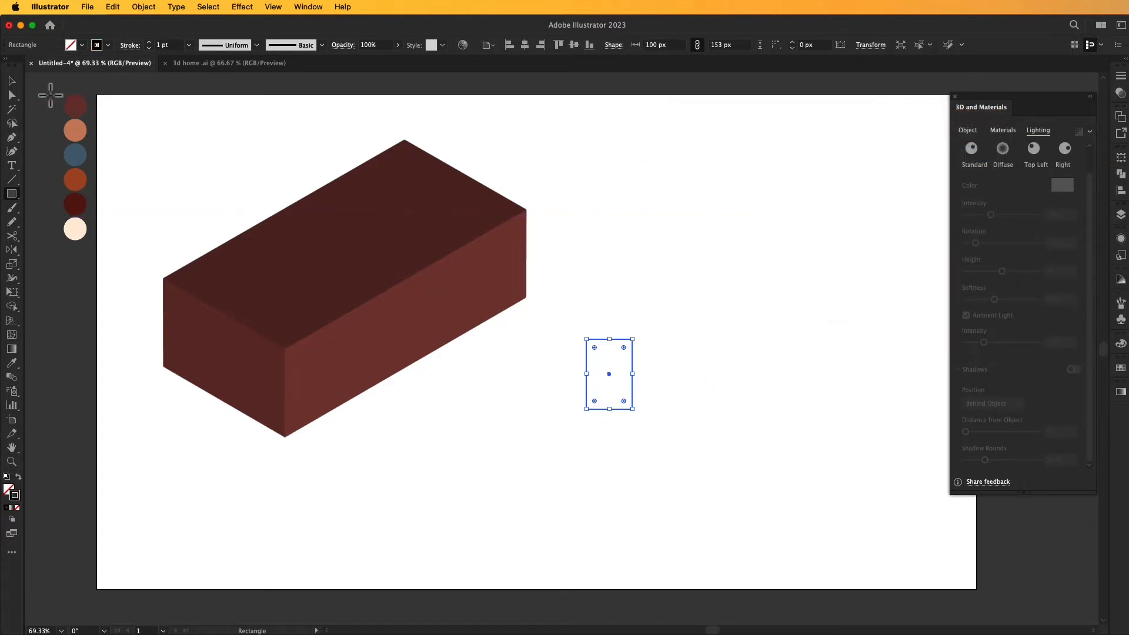
left_click(12, 80)
left_click(502, 429)
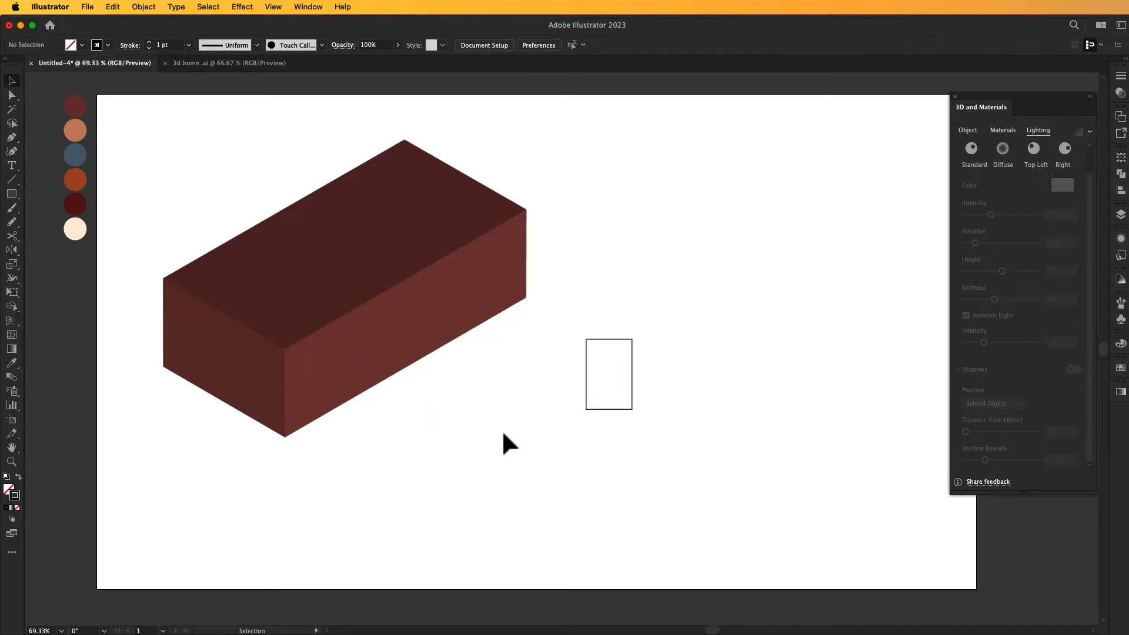
- Cut the door rectangle at its two lower corners with the Scissors tool and delete the bottom edge
key("c")
left_click(587, 409)
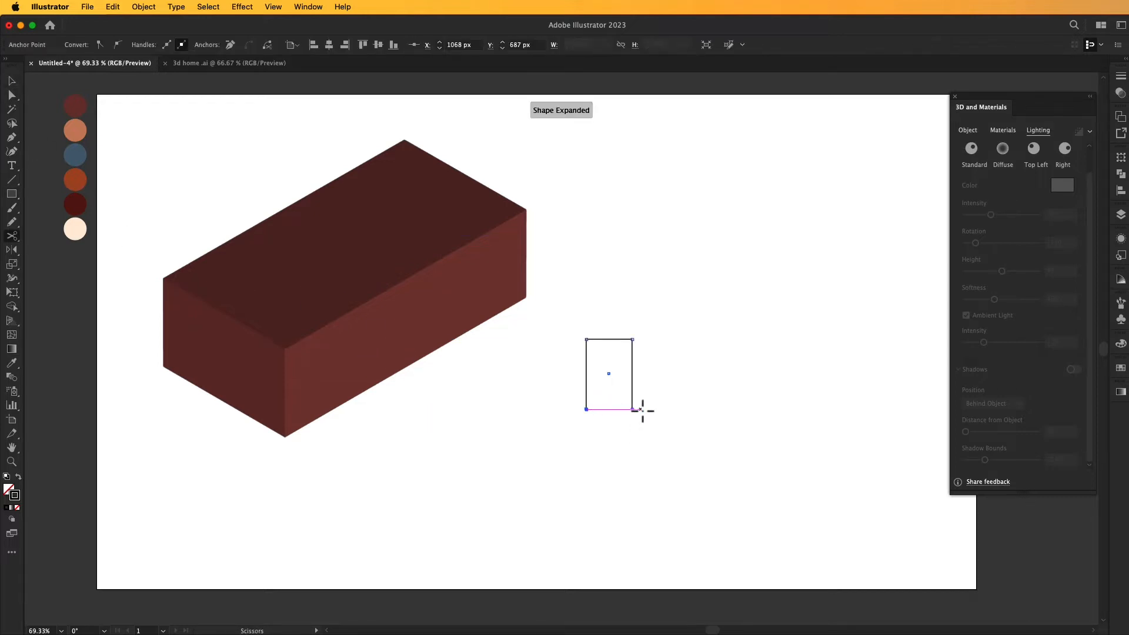
left_click(632, 408)
key("v")
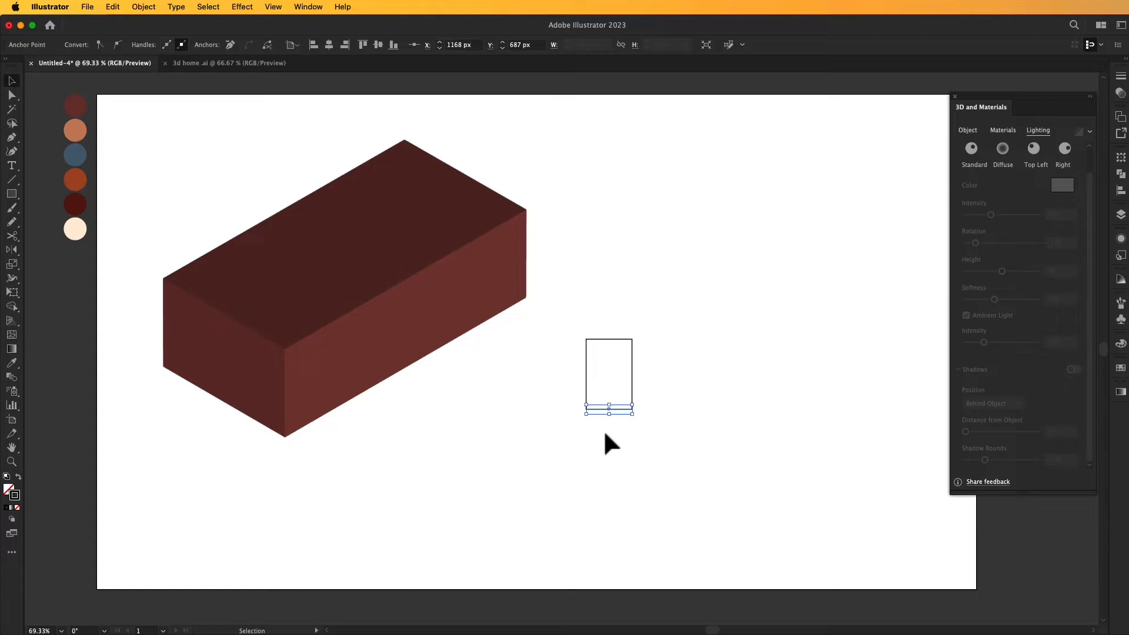
left_click(606, 423)
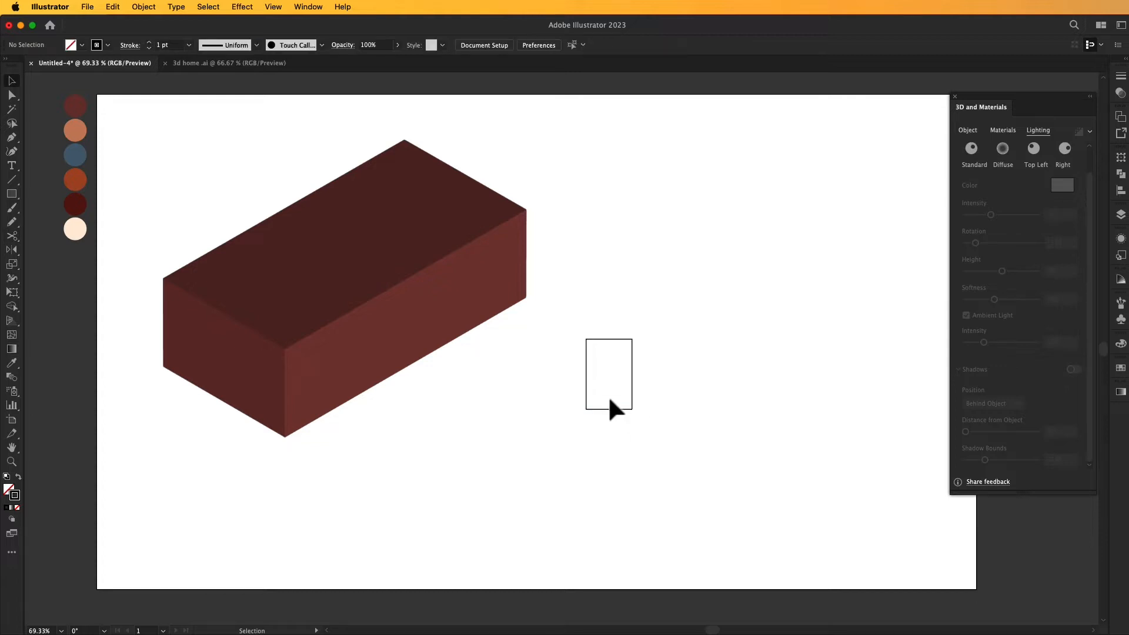
left_click(606, 417)
key("Delete")
- Extrude the open door outline in 3D with a depth of 10 px
left_click_drag(573, 326, 666, 368)
left_click(979, 130)
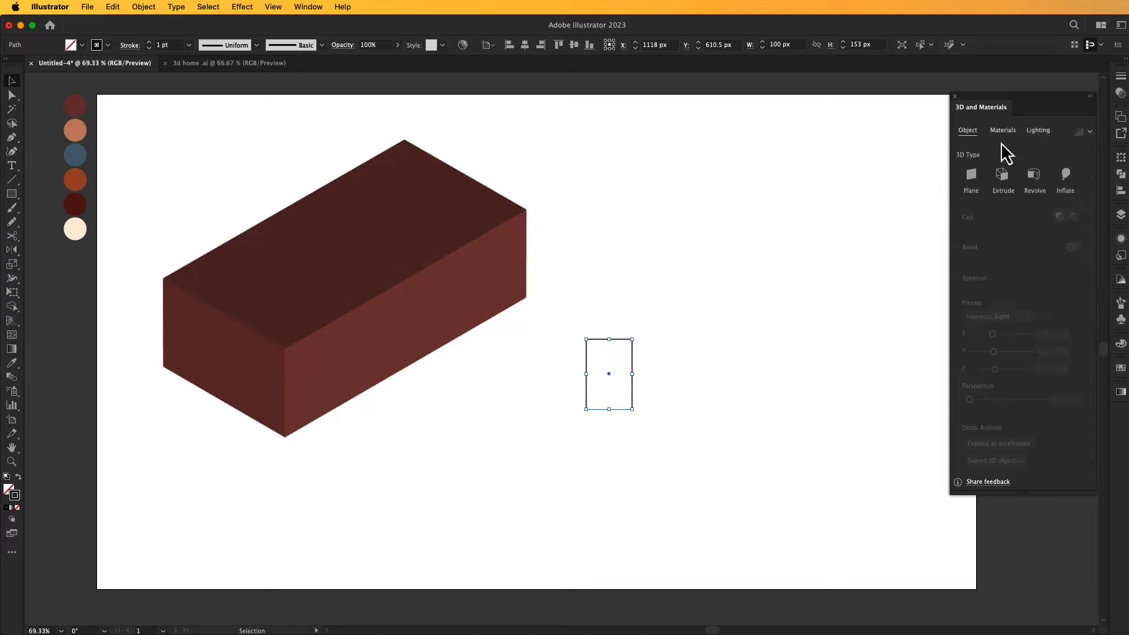
left_click(1001, 175)
left_click(1059, 222)
type("10")
key("Return")
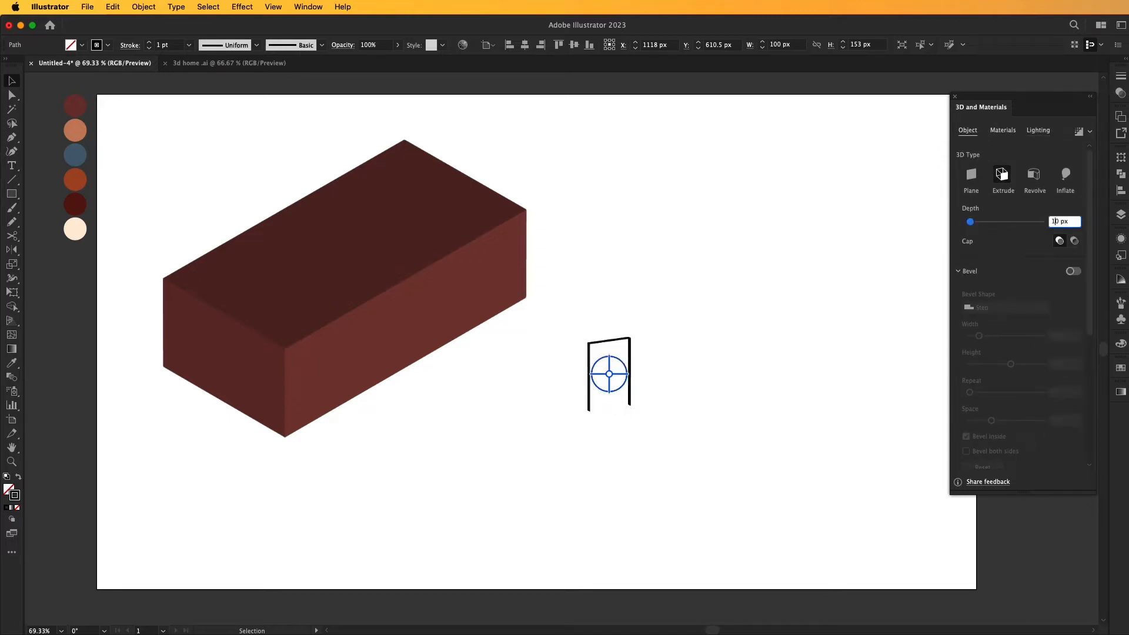
left_click(882, 267)
- Apply the Isometric Right rotation preset to the door frame and place it on the block's long front wall
left_click(627, 347)
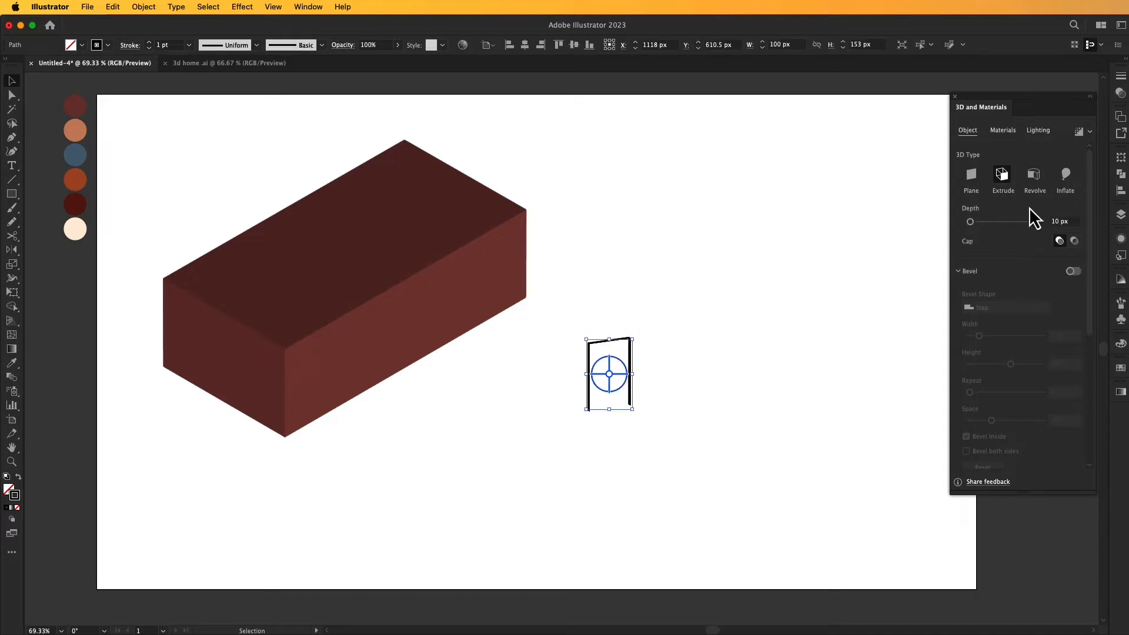
scroll(1007, 296, "down", 5)
left_click(1013, 318)
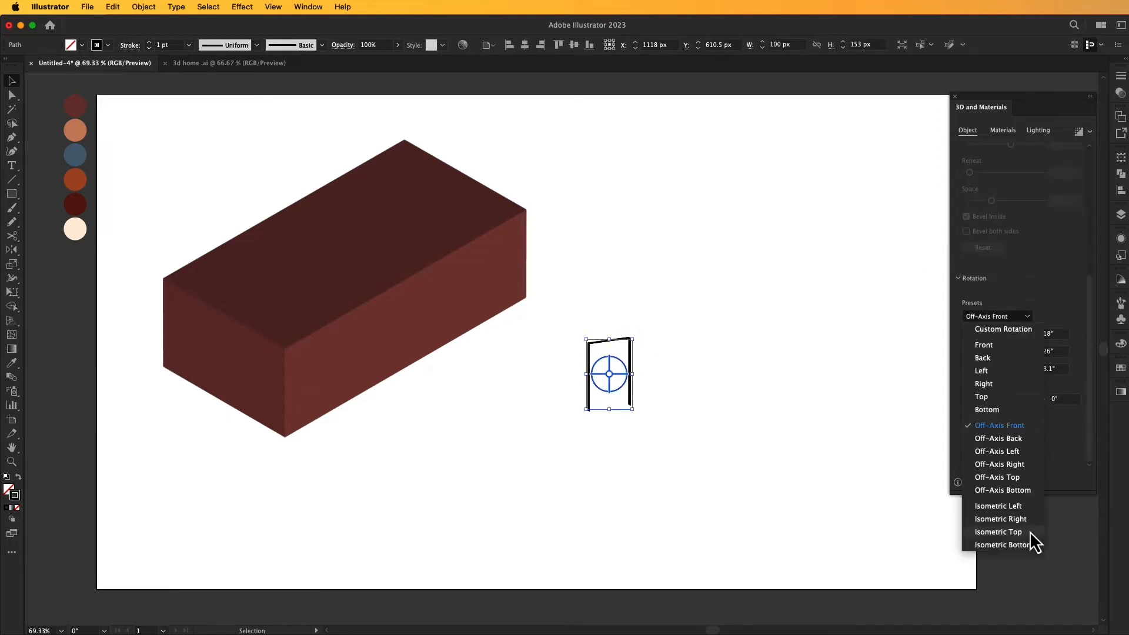
left_click(1022, 521)
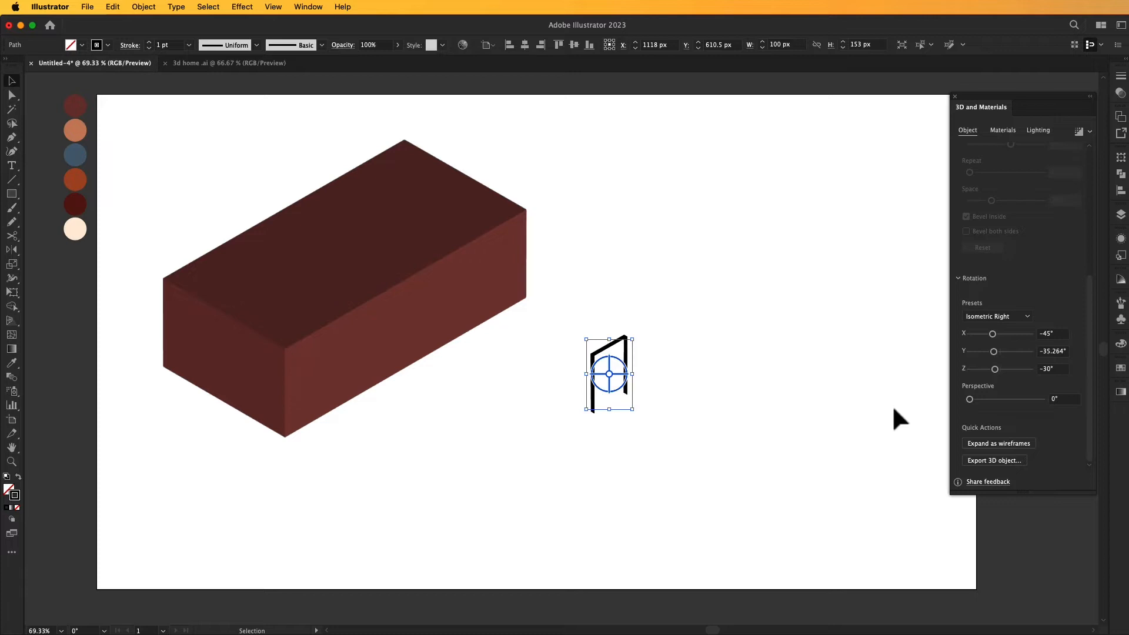
left_click_drag(601, 353, 407, 303)
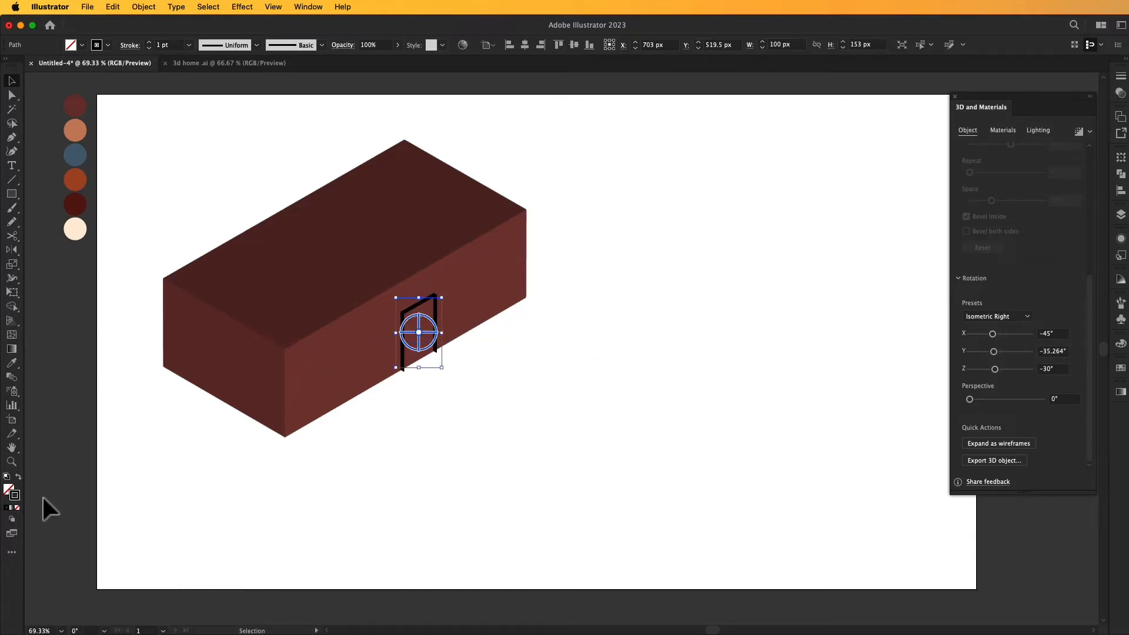
- Change the door frame's stroke colour to light grey C1C1C1 and deselect it
double_click(14, 496)
left_click_drag(683, 206, 676, 183)
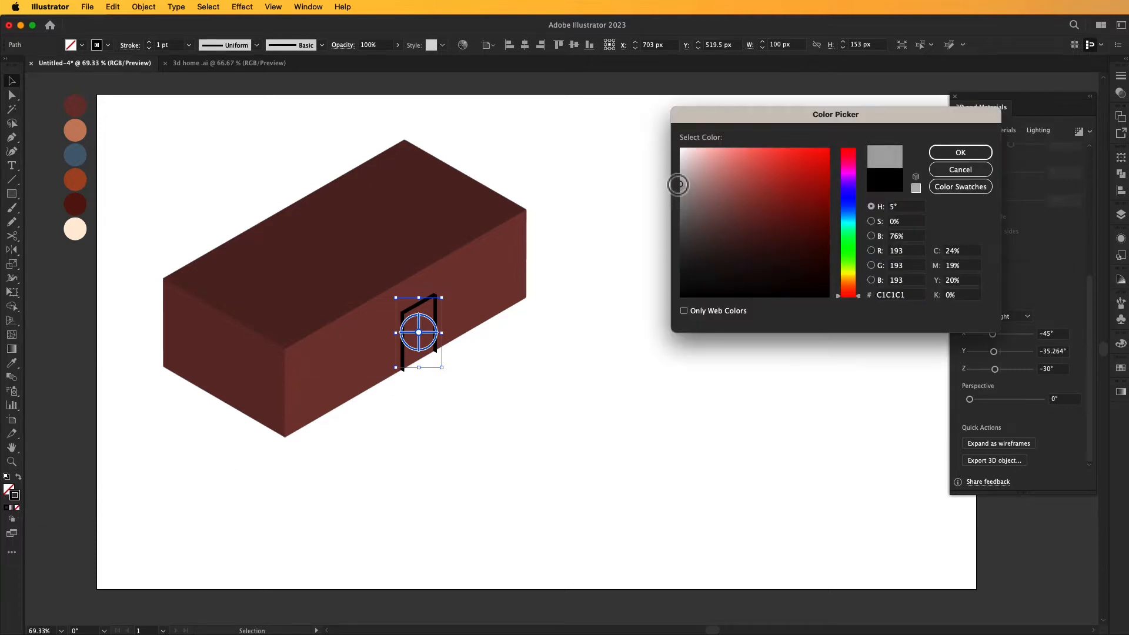
left_click(942, 153)
left_click(697, 219)
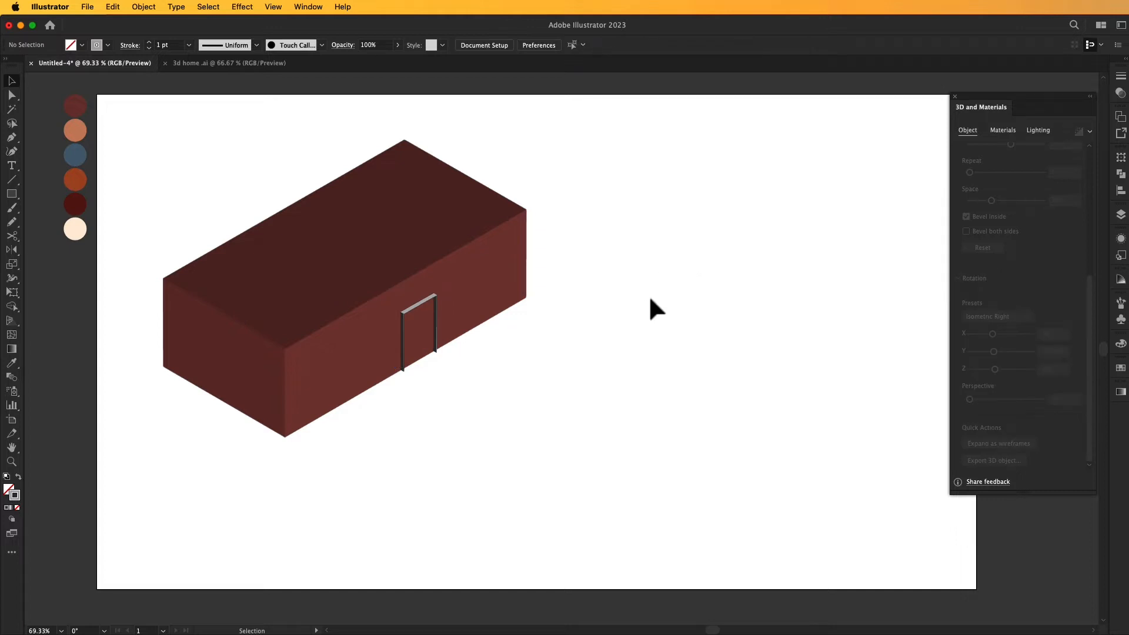
- Draw a window rectangle about 163 × 79 px beside the block and extrude it with a depth of 10 px
key("m")
left_click_drag(568, 323, 644, 359)
key("v")
left_click(1000, 176)
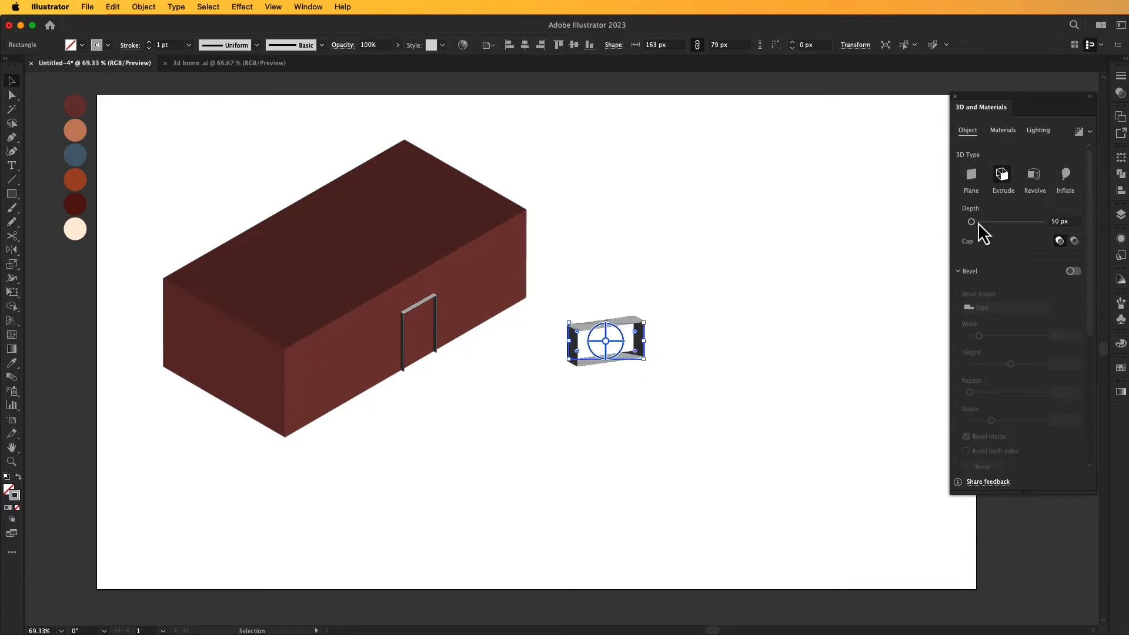
left_click_drag(1055, 224, 1024, 206)
type("1")
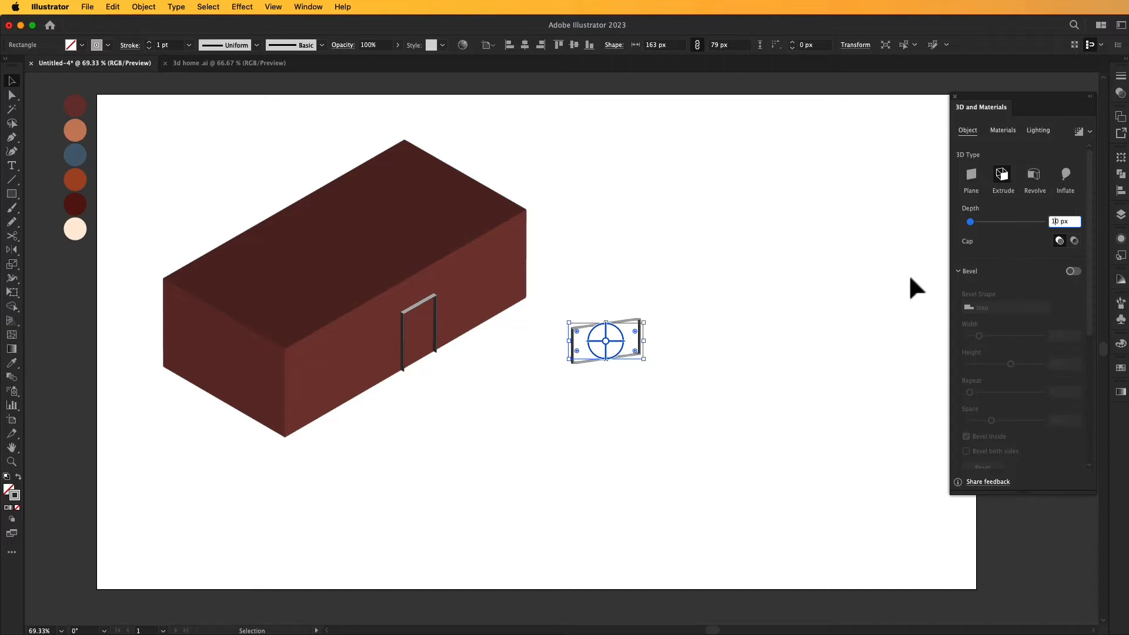
left_click(909, 277)
- Apply the Isometric Right rotation preset to the extruded window frame
scroll(1003, 365, "down", 2)
left_click(632, 340)
scroll(1053, 344, "down", 5)
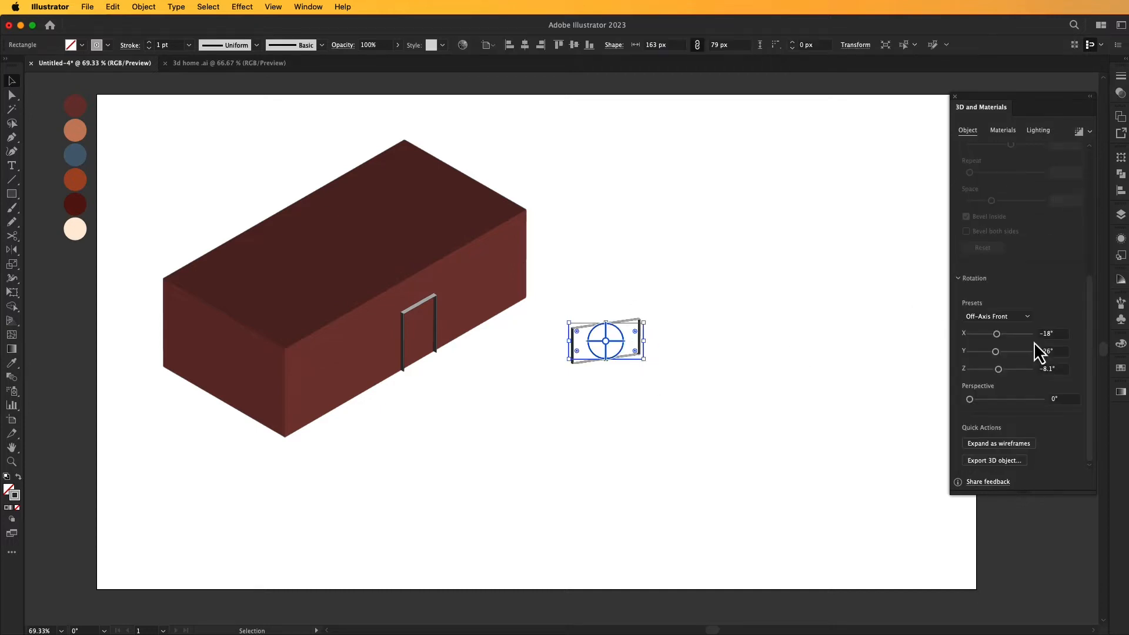
left_click(1014, 318)
left_click(1021, 519)
left_click(825, 413)
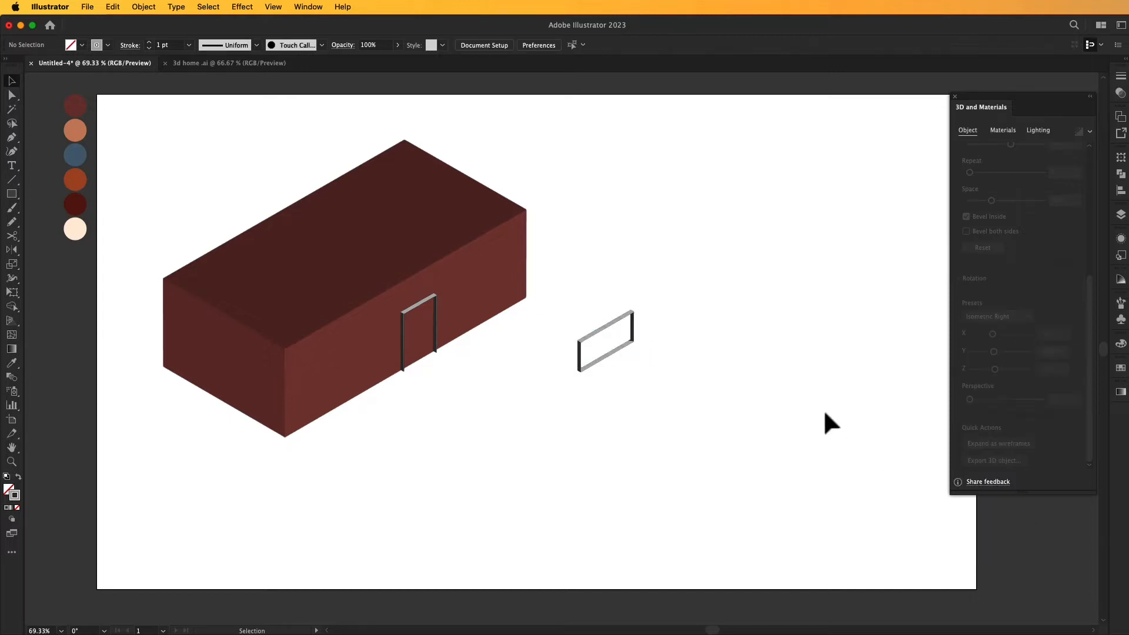
- Scale the window frame down proportionally to about 122 × 59 px
left_click(631, 322)
left_click_drag(645, 325, 642, 332)
left_click(627, 333)
left_click(622, 323)
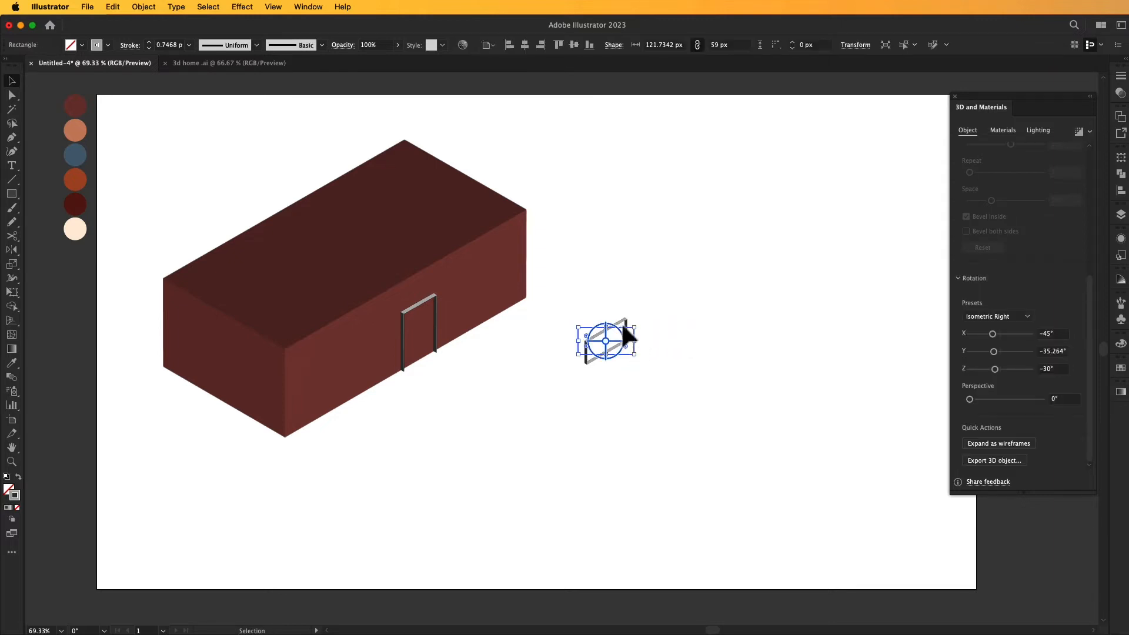
- Place copies of the window frame on each side of the door, plus one on the left wall with the Isometric Left preset
left_click_drag(623, 319, 194, 369)
left_click(584, 350)
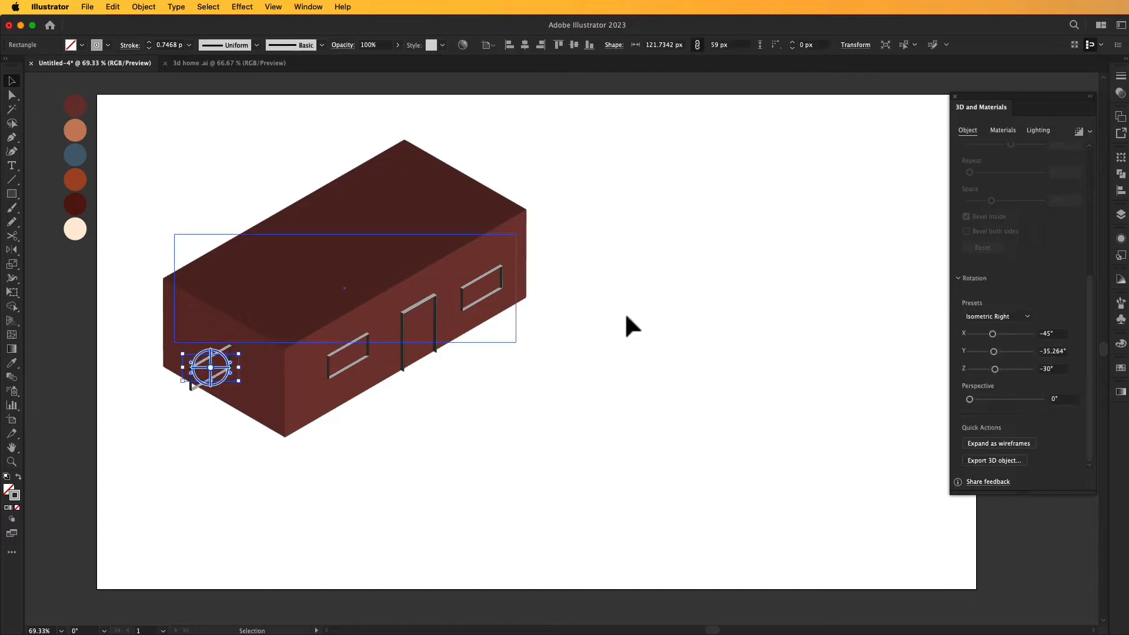
left_click(1023, 318)
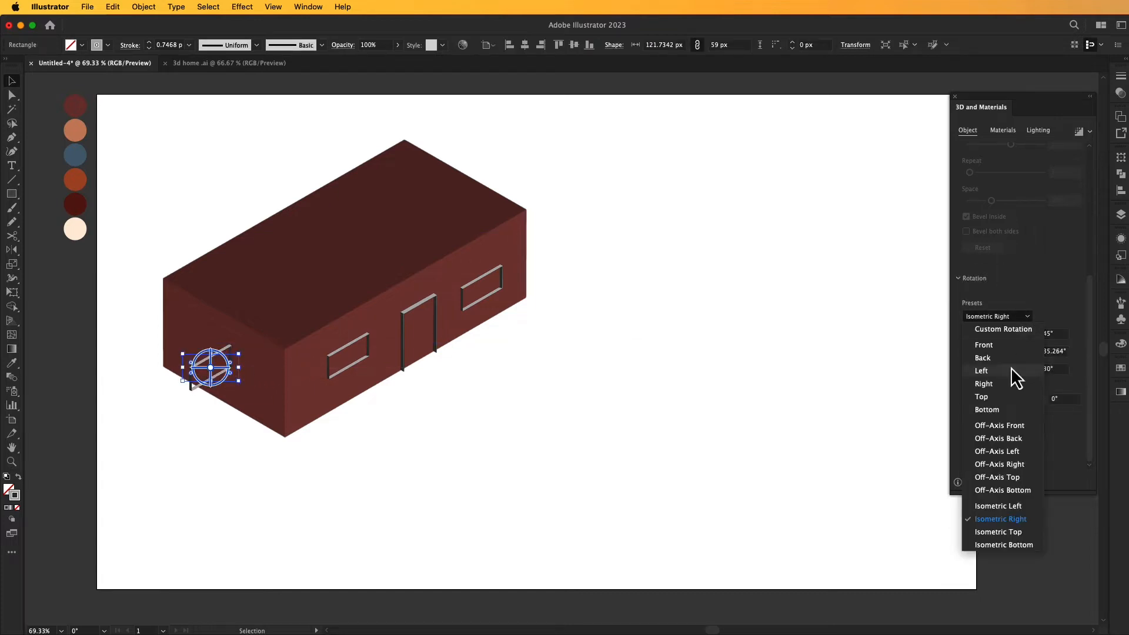
left_click(1018, 507)
left_click(751, 404)
left_click_drag(226, 376, 234, 365)
left_click(415, 435)
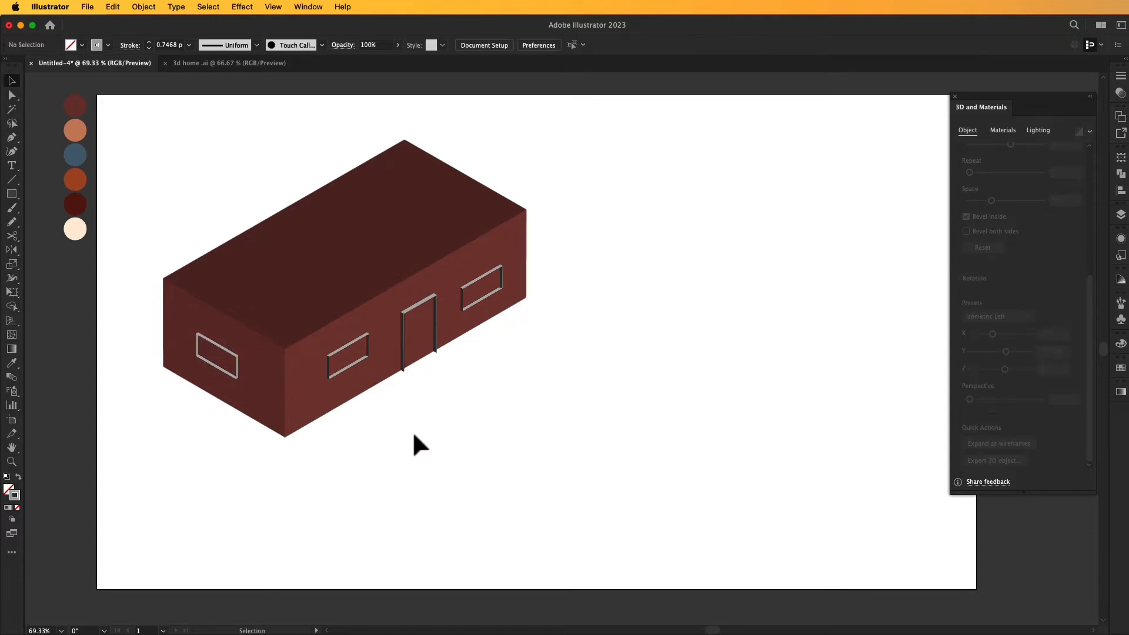
- Draw a thin strip rectangle about 523 × 9 px below the house and fill it with the blue swatch colour
key("m")
key("F6")
left_click_drag(462, 438, 703, 444)
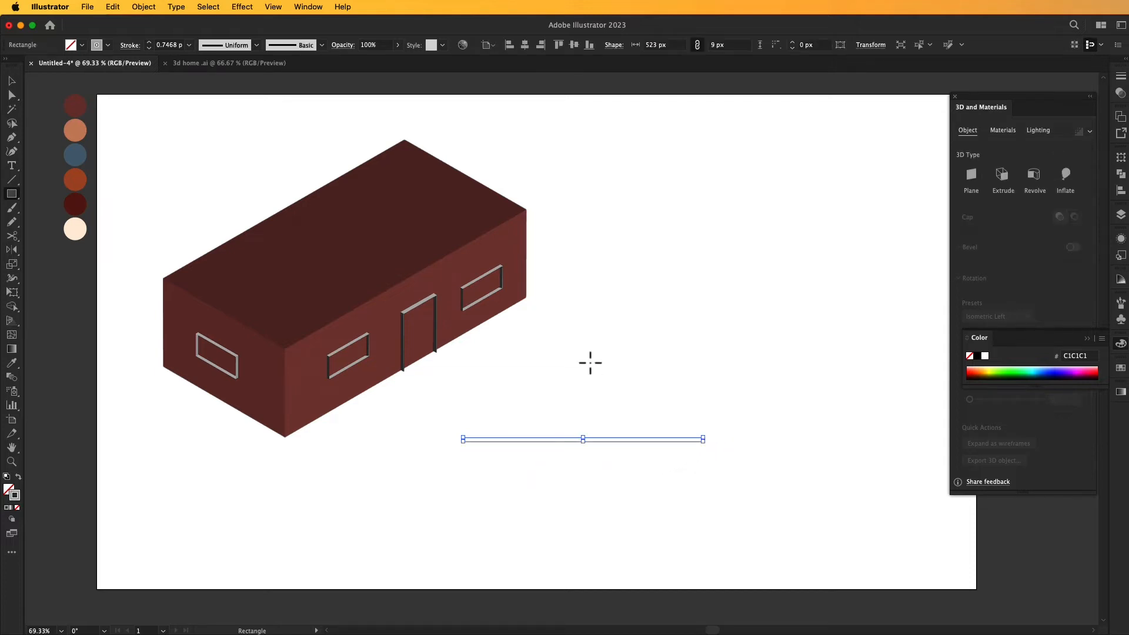
left_click(11, 363)
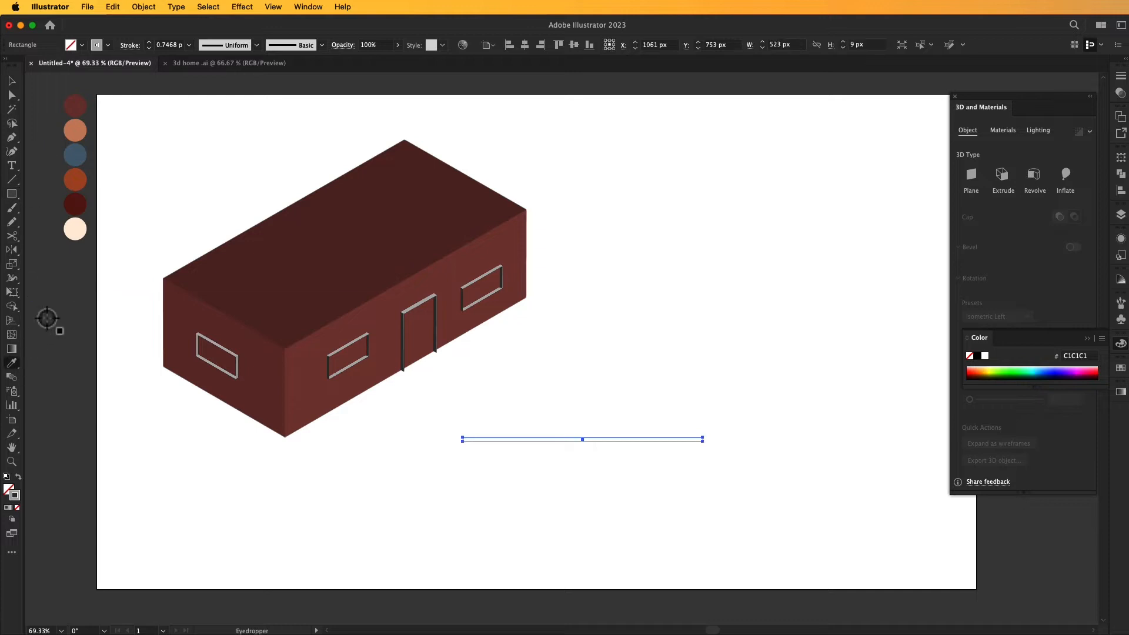
left_click(72, 152)
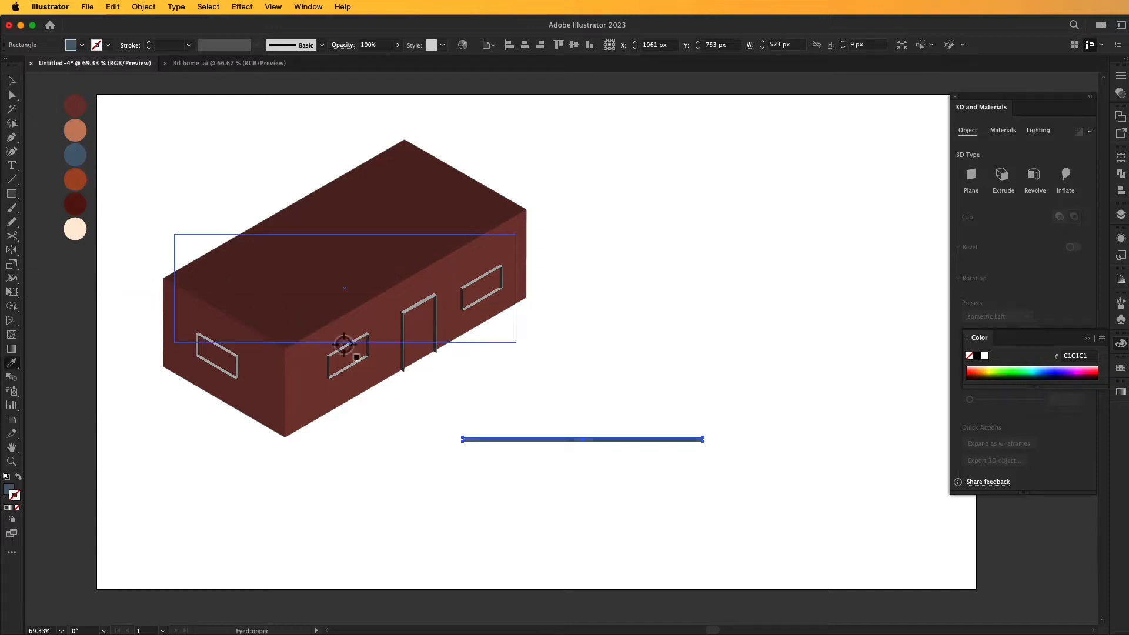
- Extrude the blue strip with a depth of 10 px
left_click(1002, 174)
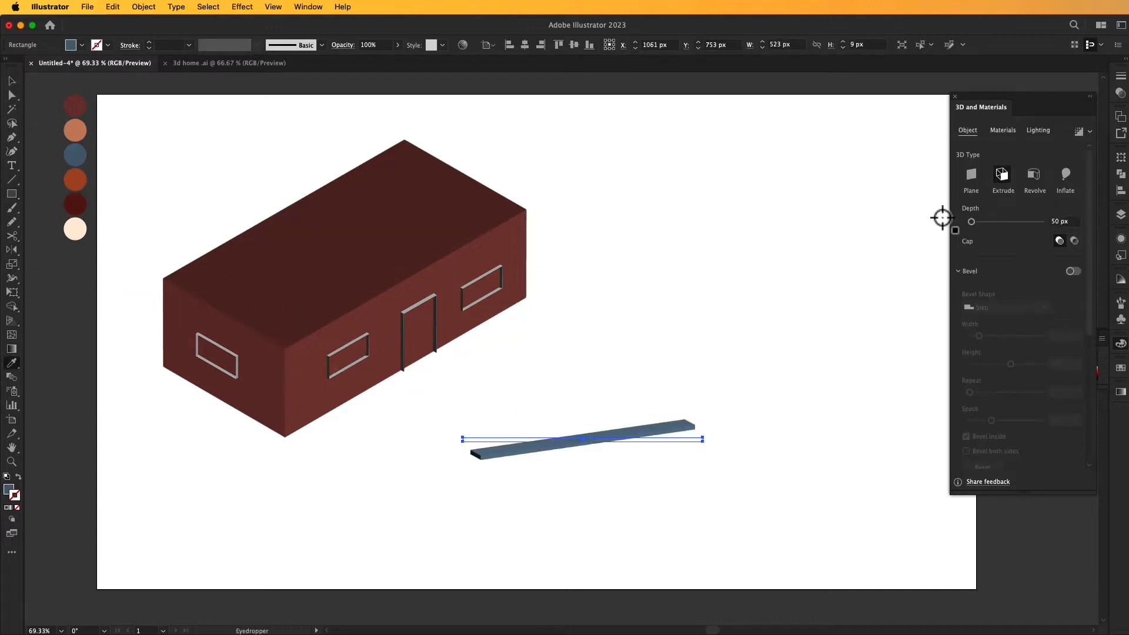
left_click(1061, 222)
type("0")
key("Return")
type("10")
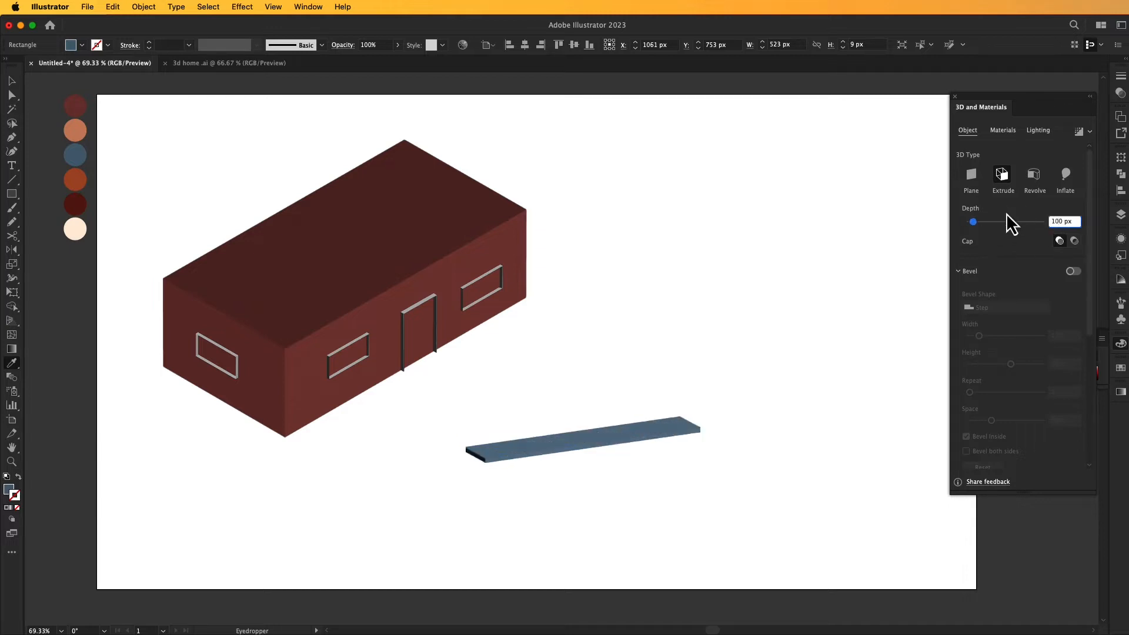
key("BackSpace")
key("BackSpace")
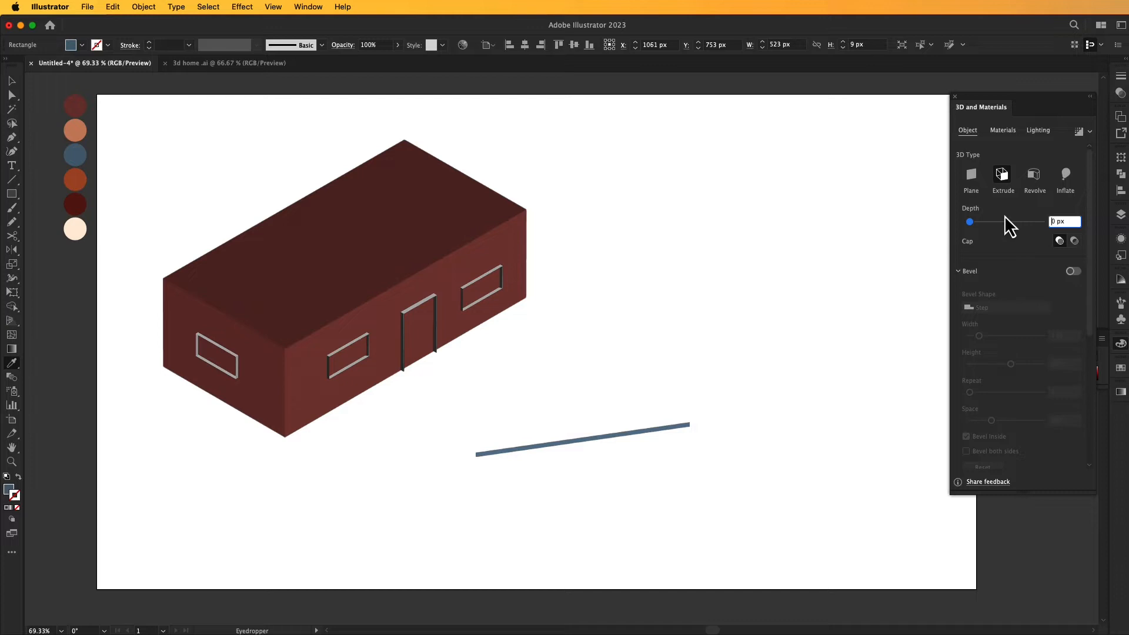
type("10")
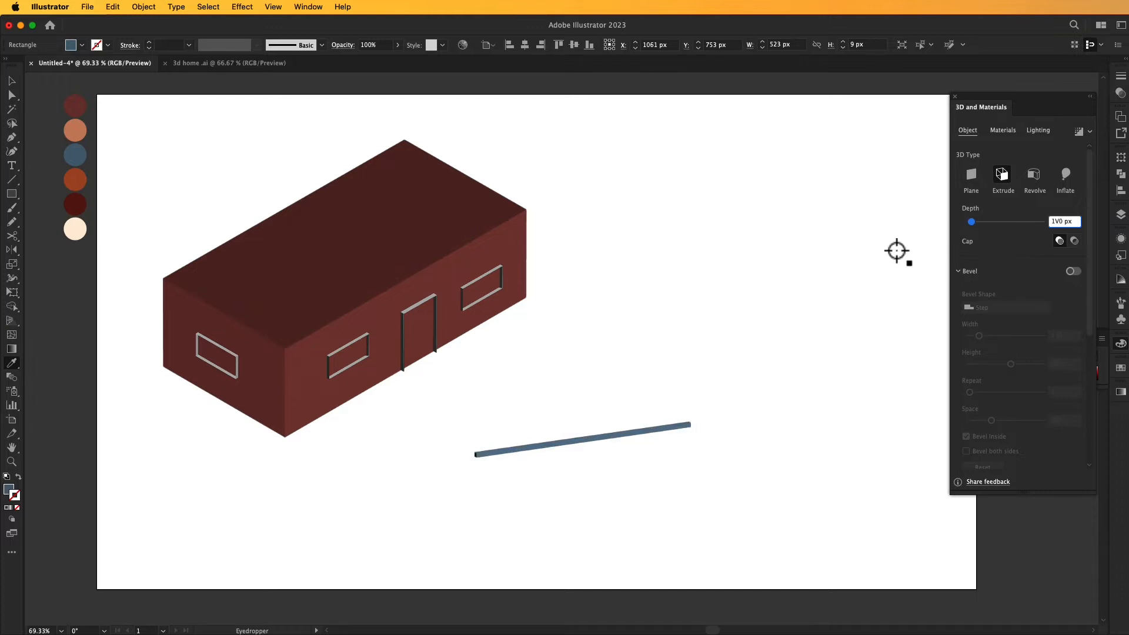
left_click(10, 82)
left_click(767, 266)
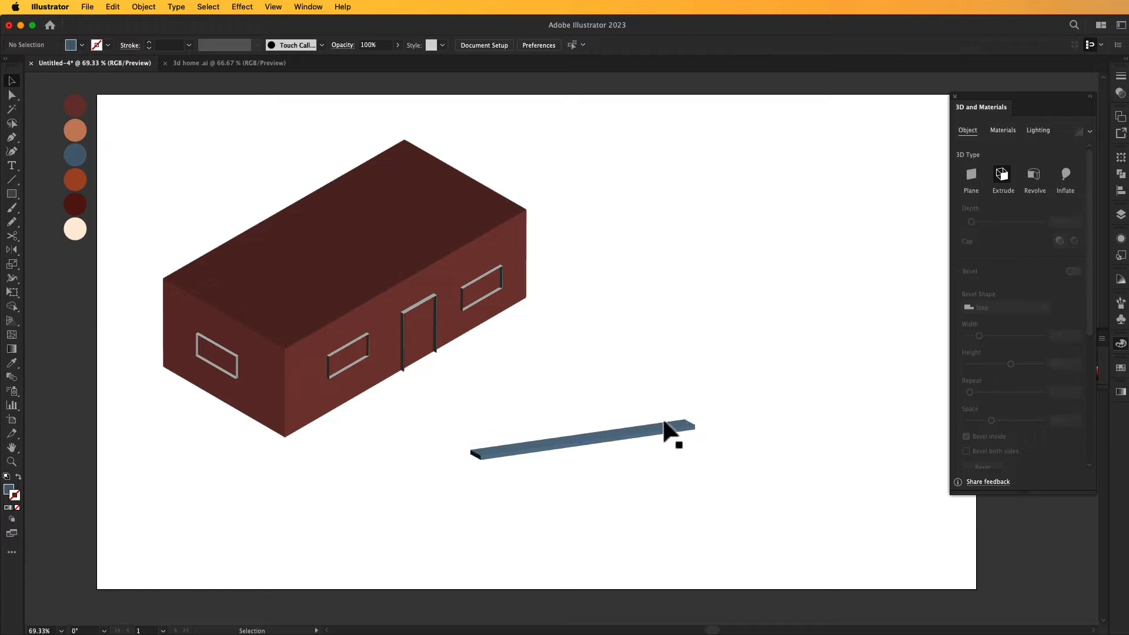
left_click(668, 432)
key("BackSpace")
type("1")
key("Return")
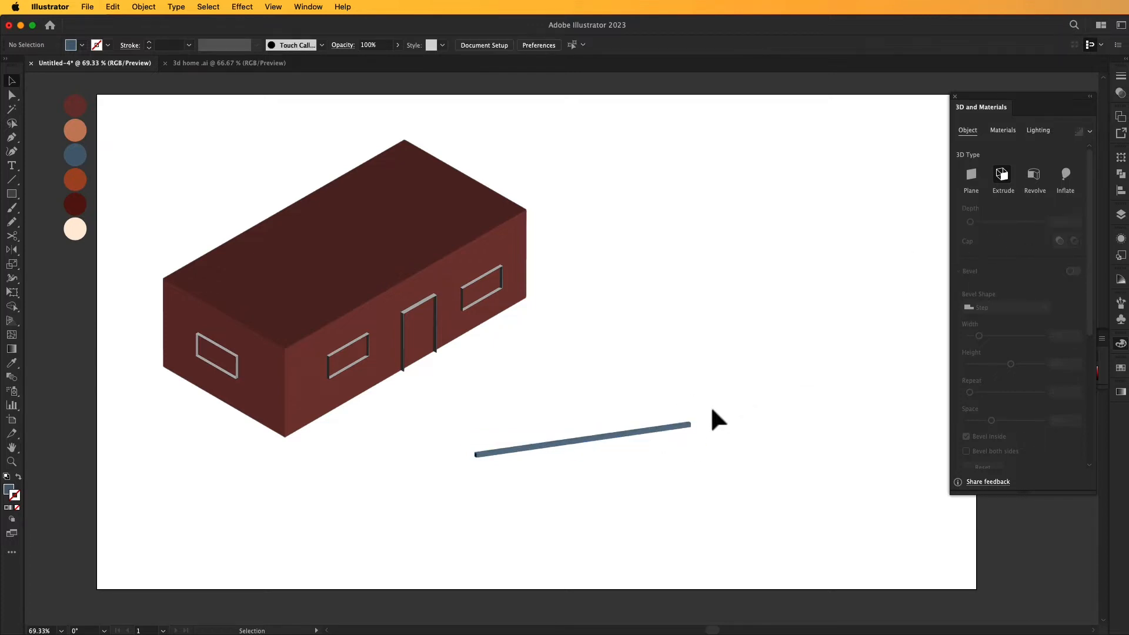
- Apply the Isometric Left preset to the blue strip and fit it along the left wall's base at about 372 × 16 px
scroll(1003, 316, "down", 5)
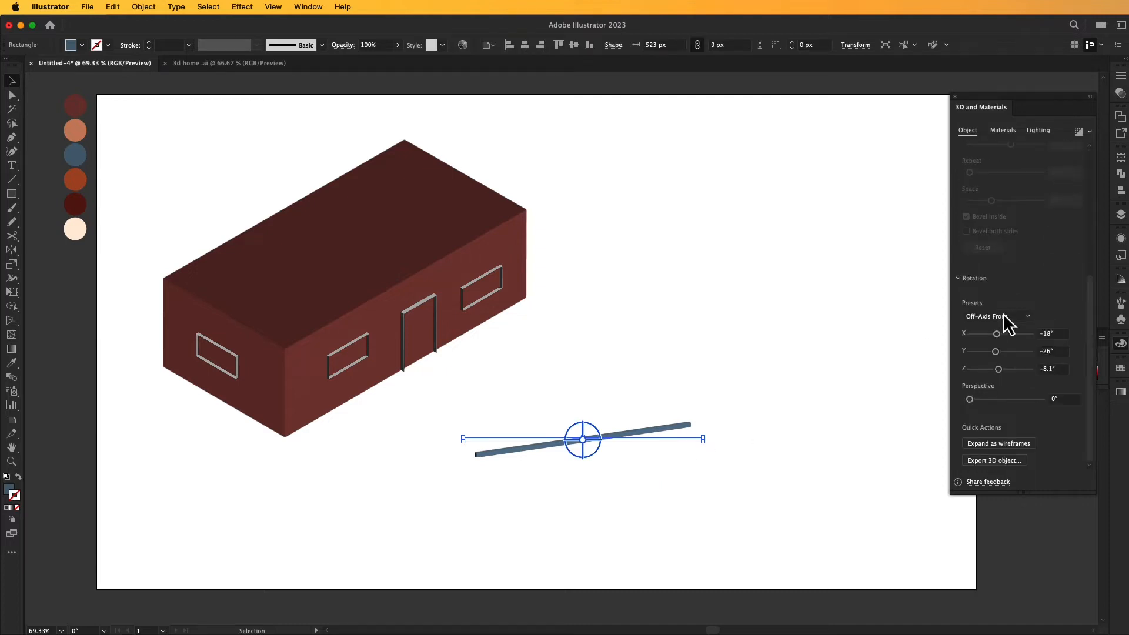
left_click(1026, 318)
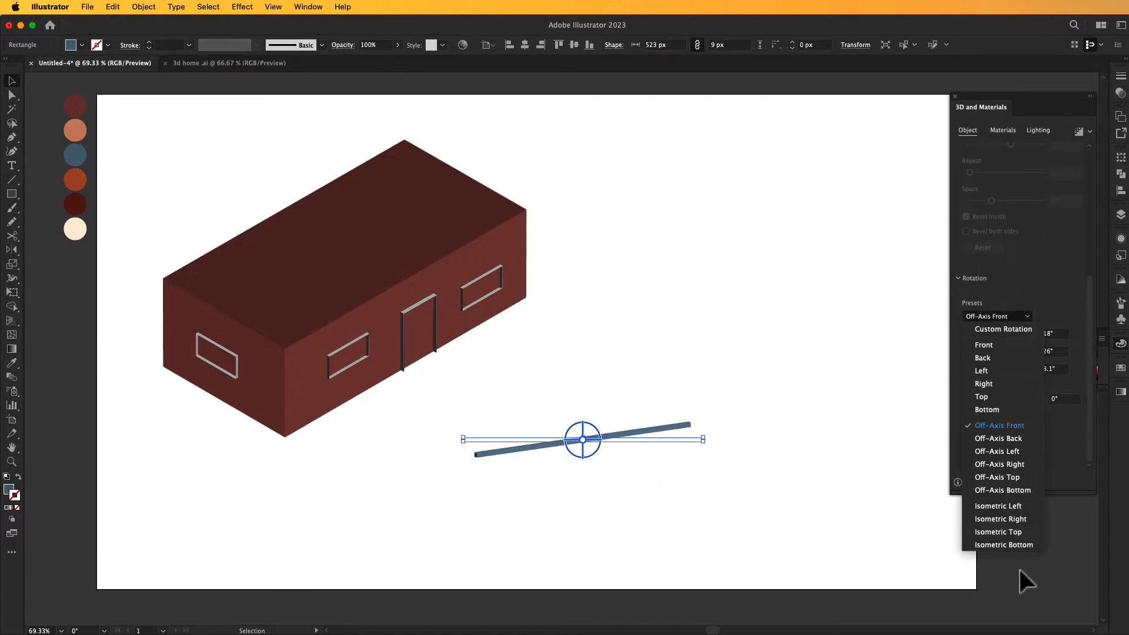
left_click(1010, 507)
left_click_drag(642, 456, 294, 442)
- Duplicate the base strip, apply the Isometric Right preset to the copy, and place it along the front wall's base before the door
left_click_drag(370, 415, 362, 482)
left_click(347, 445)
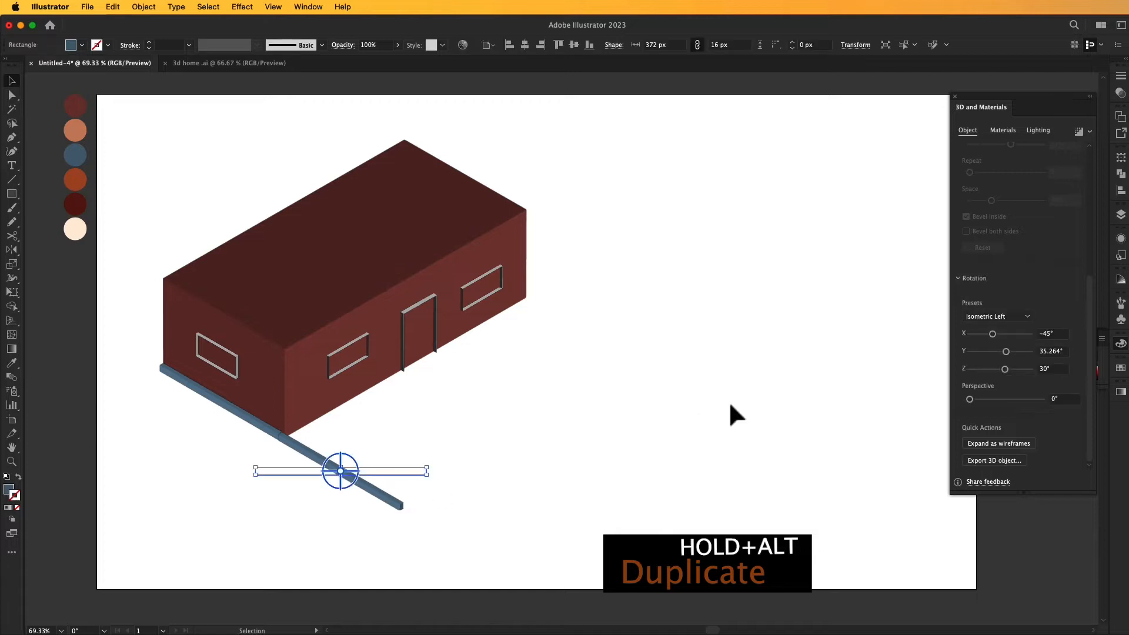
left_click(999, 320)
left_click(999, 518)
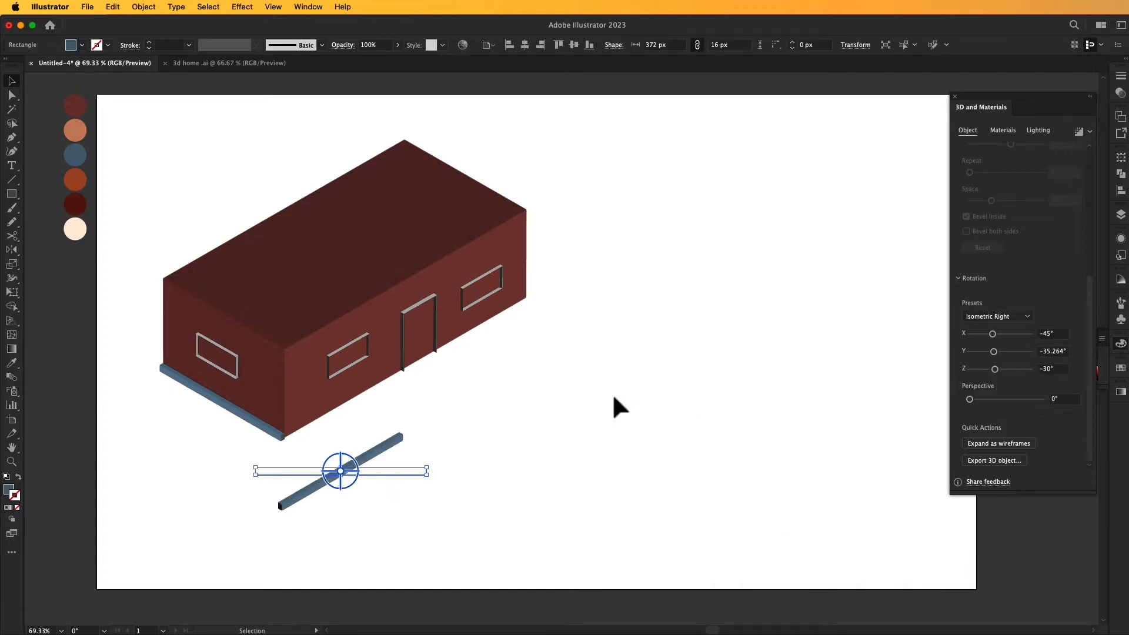
left_click(615, 402)
left_click_drag(363, 478, 367, 390)
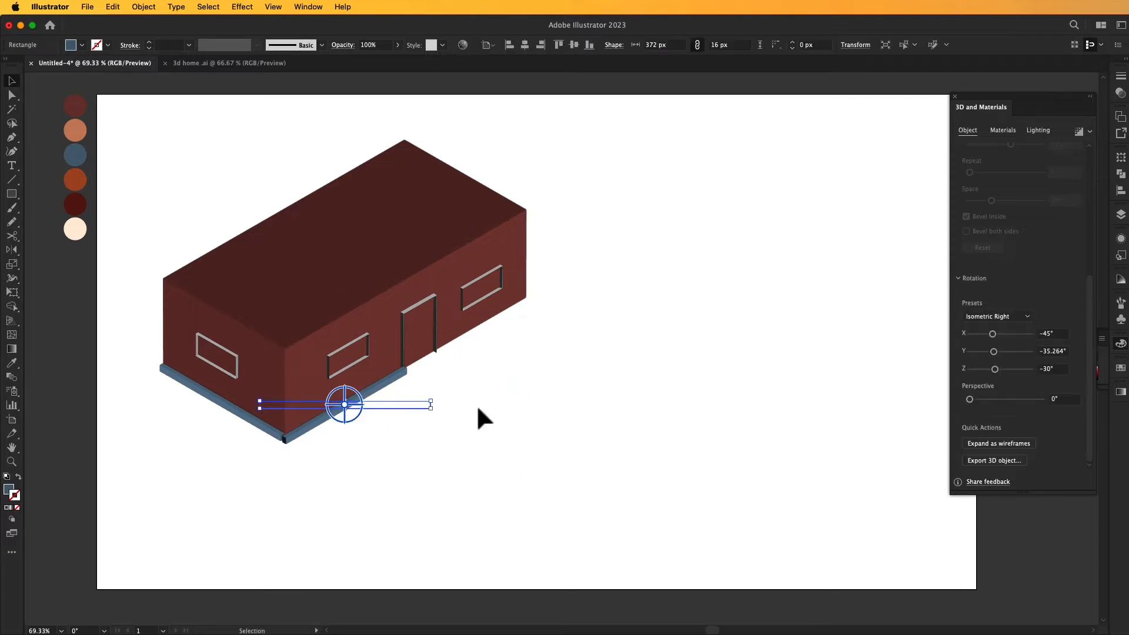
- Apply the Top Left lighting preset to the front wall's base strip
left_click(1038, 130)
left_click(1034, 152)
left_click(721, 285)
- Align the front base strip with the house corner and shorten it to end at the door frame
left_click_drag(377, 390, 377, 394)
left_click(417, 446)
left_click_drag(344, 412, 345, 407)
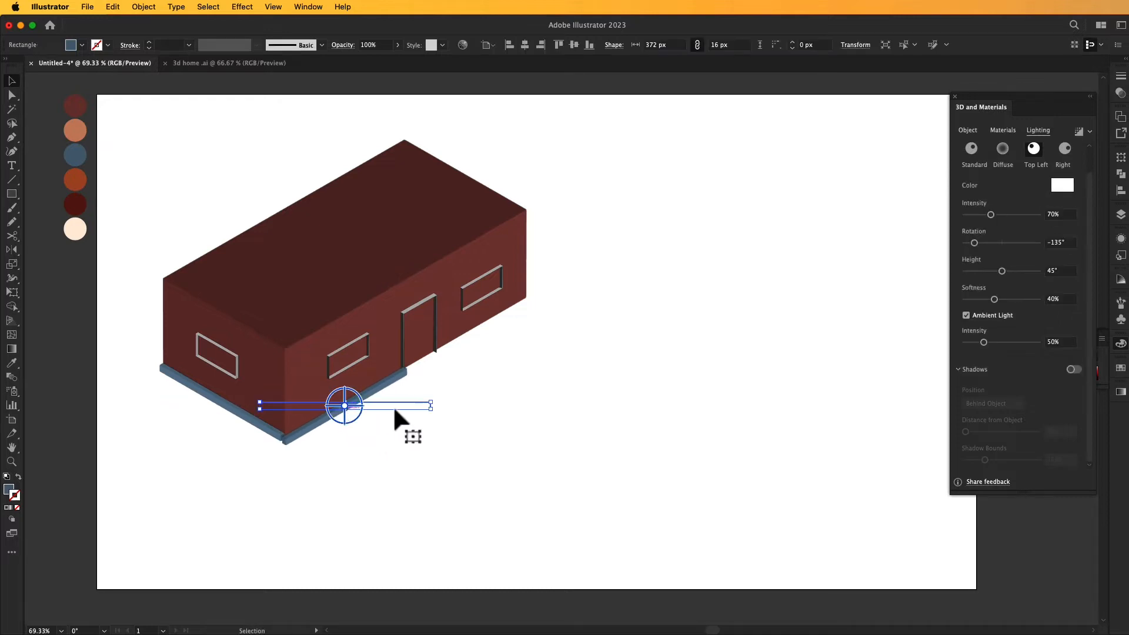
left_click_drag(433, 404, 427, 406)
left_click(481, 412)
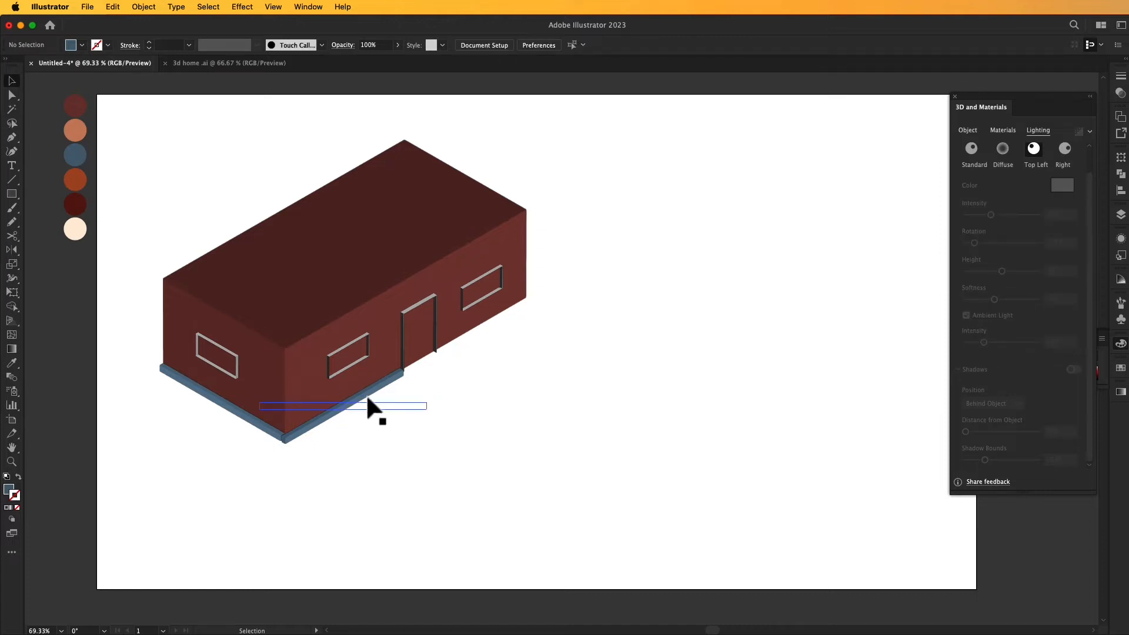
- Duplicate the front base strip onto the wall section beyond the door and bring the door frame to the front
left_click_drag(368, 400, 549, 329)
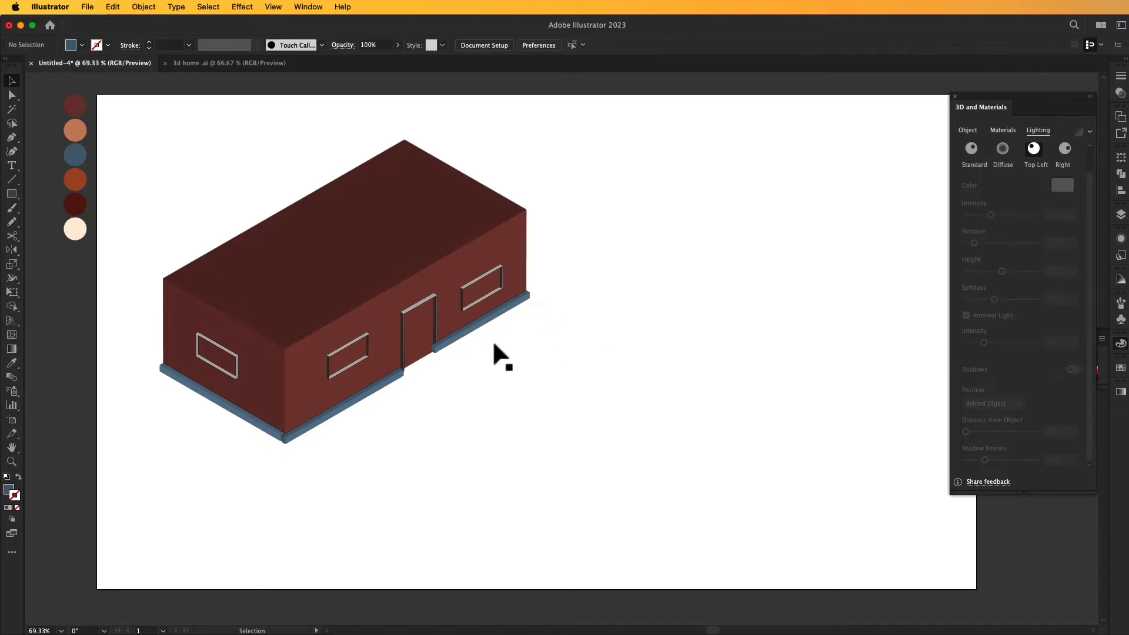
right_click(433, 306)
mouse_move(505, 569)
left_click(574, 564)
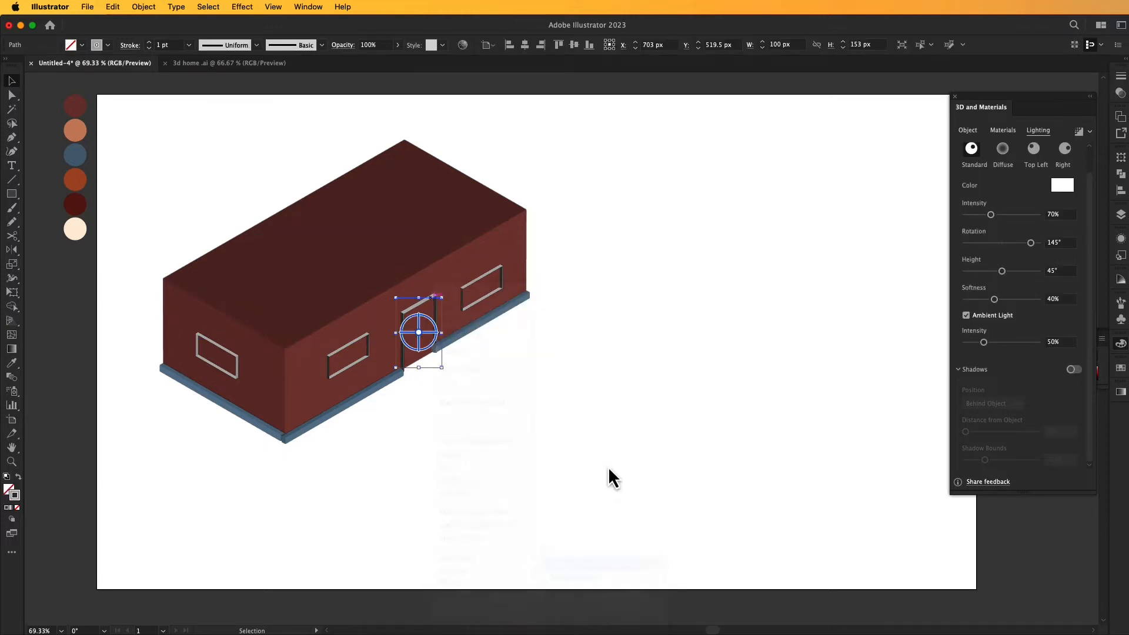
left_click(550, 362)
- Shift and shorten the copied base strip so it runs from the door frame to the far wall corner
left_click(463, 334)
left_click_drag(461, 333, 461, 336)
left_click(502, 359)
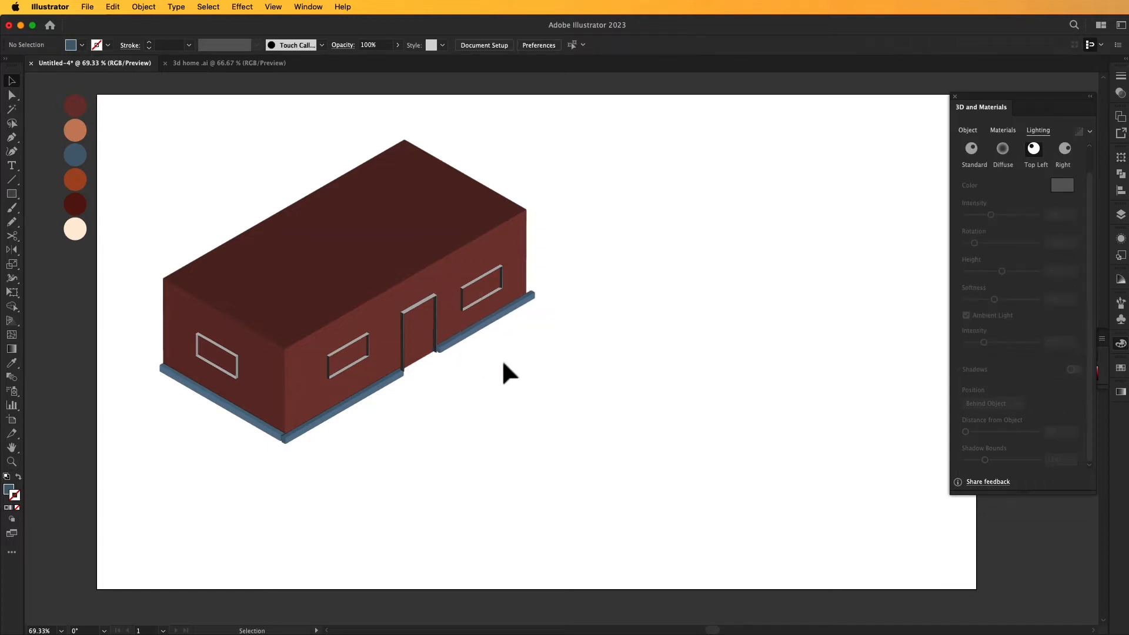
left_click(535, 301)
left_click_drag(552, 318, 546, 322)
left_click(608, 324)
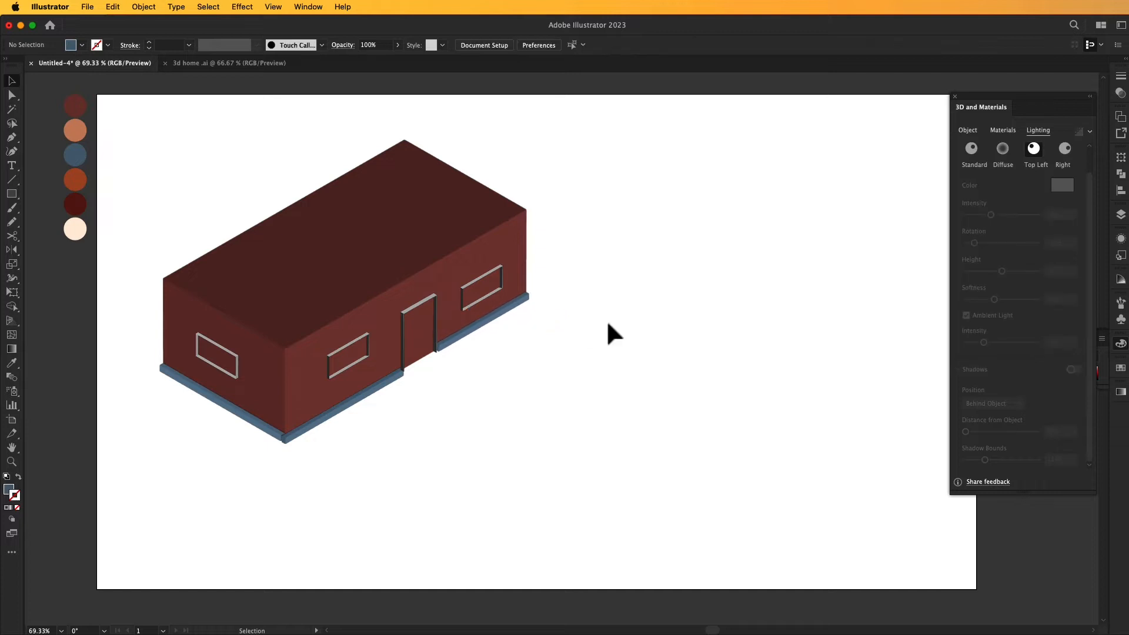
- Draw a blue roof rectangle about 396 × 722 px beside the house and extrude it at the 50 px depth
scroll(591, 345, "down", 2)
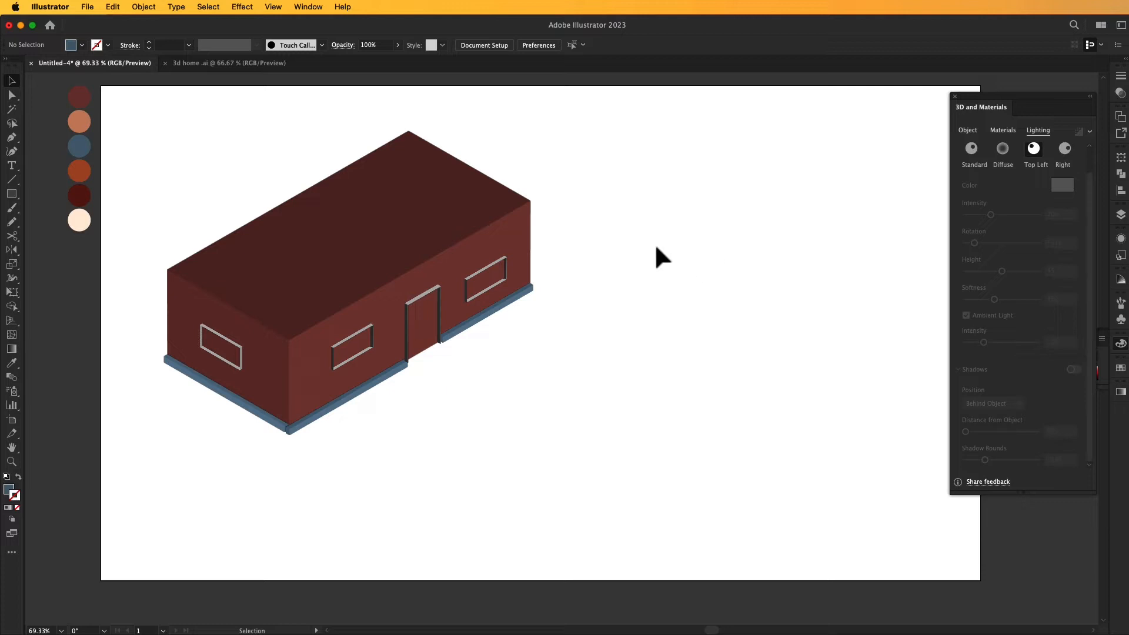
left_click(11, 193)
left_click_drag(641, 196, 827, 535)
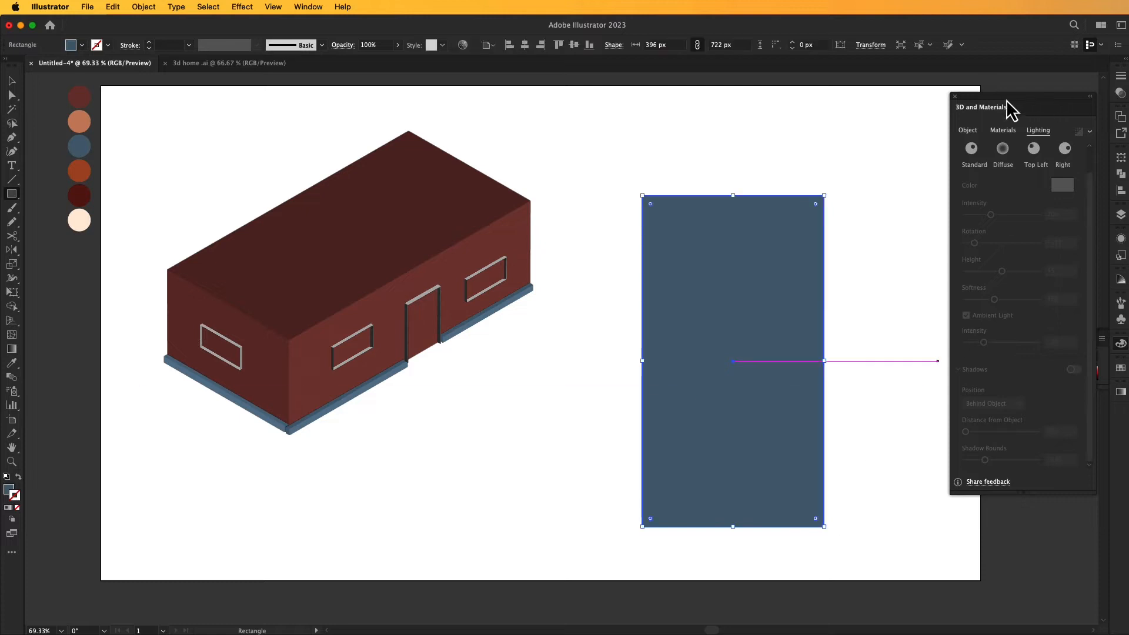
left_click(971, 133)
left_click(1001, 175)
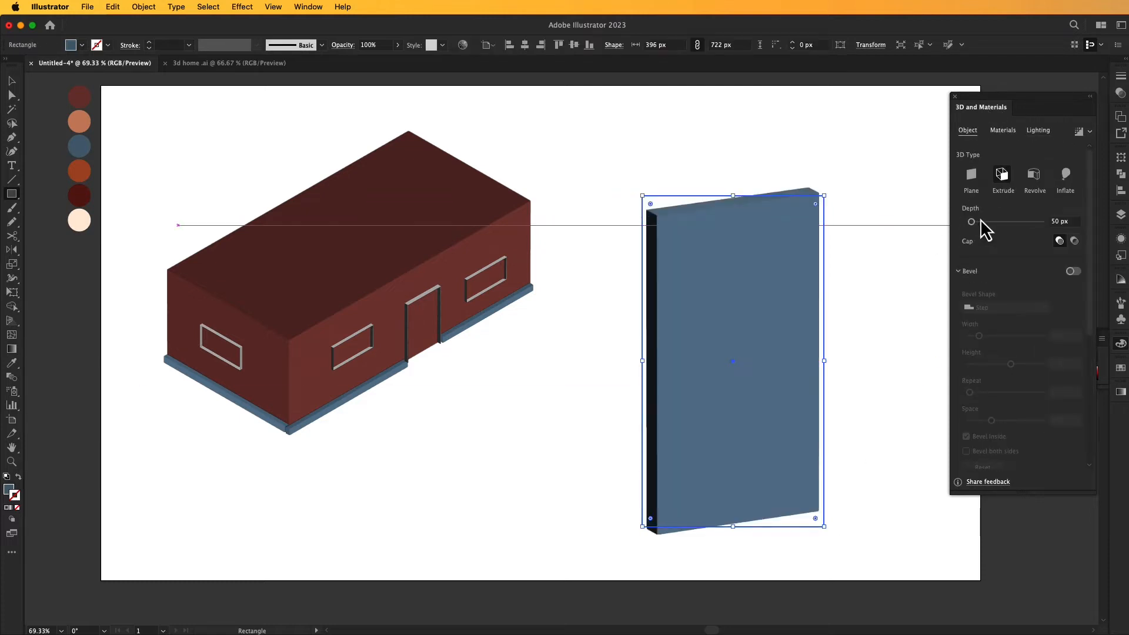
- Apply the Isometric Top rotation preset to the extruded roof slab
scroll(1023, 364, "down", 5)
left_click(1023, 317)
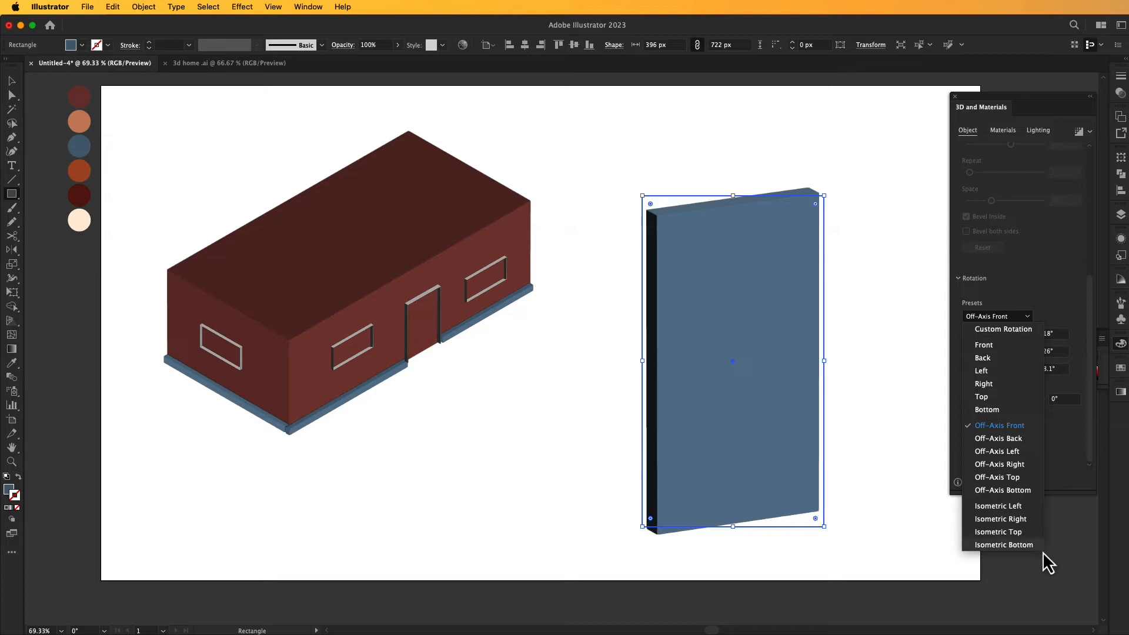
left_click(1028, 535)
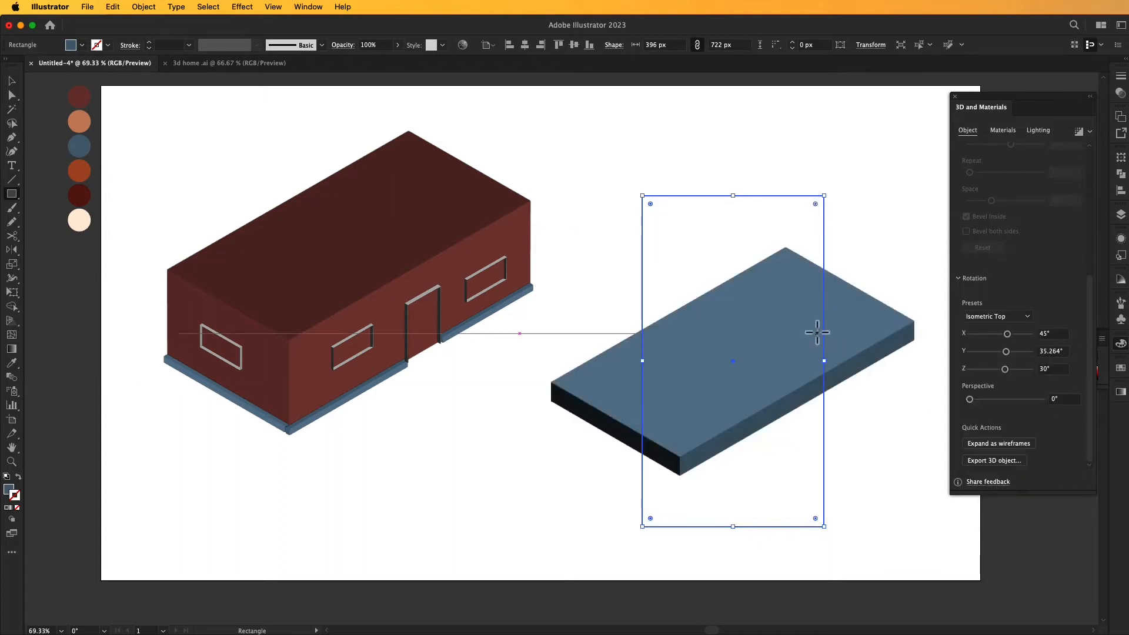
- Turn on the bevel for the roof slab and choose the Step bevel shape
scroll(1032, 251, "up", 5)
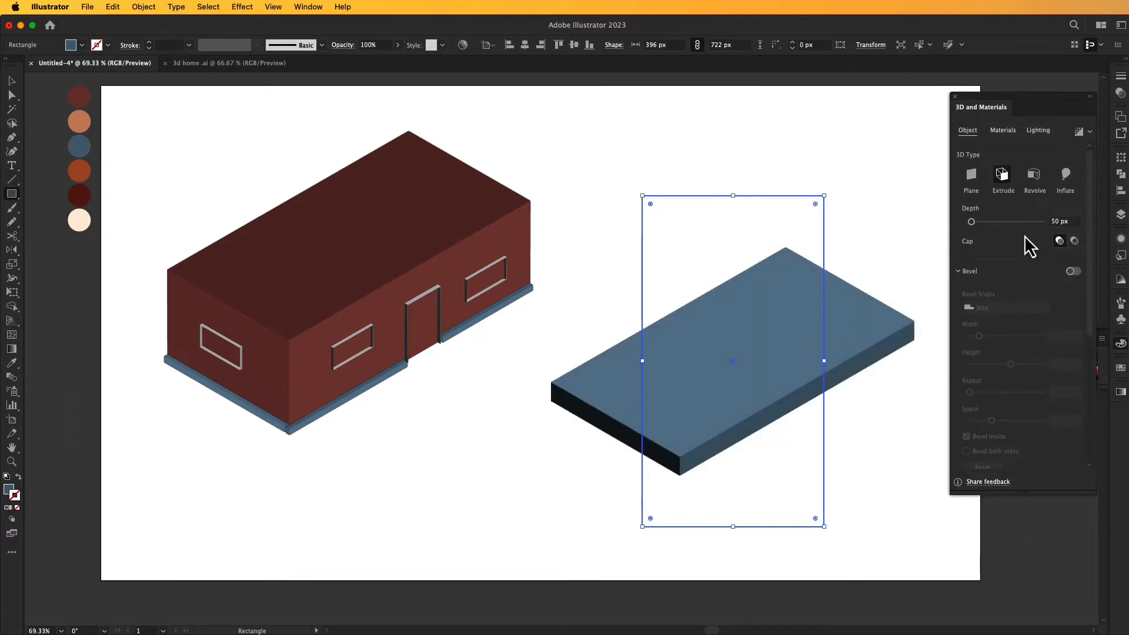
left_click(1071, 272)
left_click(1034, 309)
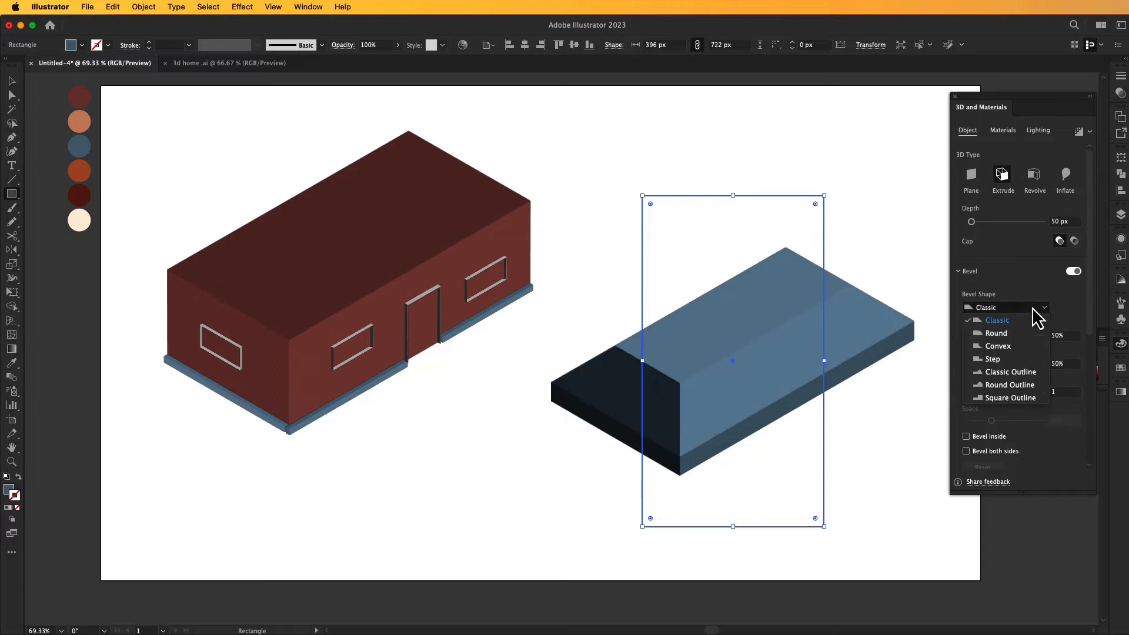
left_click(1013, 366)
- Bevel the roof slab inward with a width of 14% and a height of 58% to form a raised rim
left_click_drag(1008, 339, 970, 344)
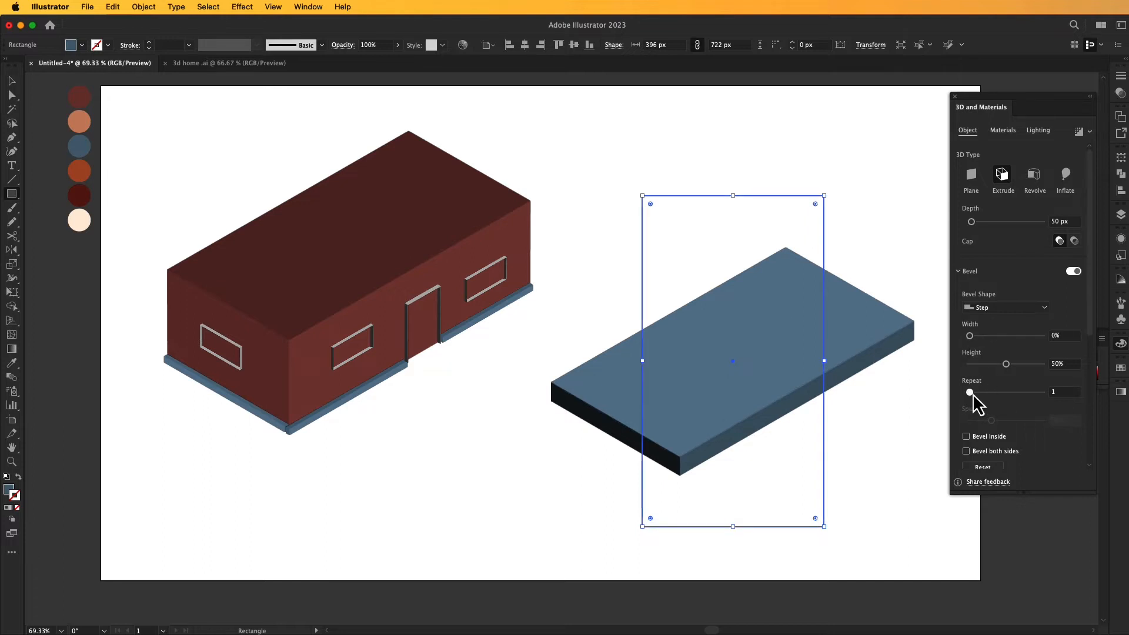
left_click_drag(1006, 365, 1000, 365)
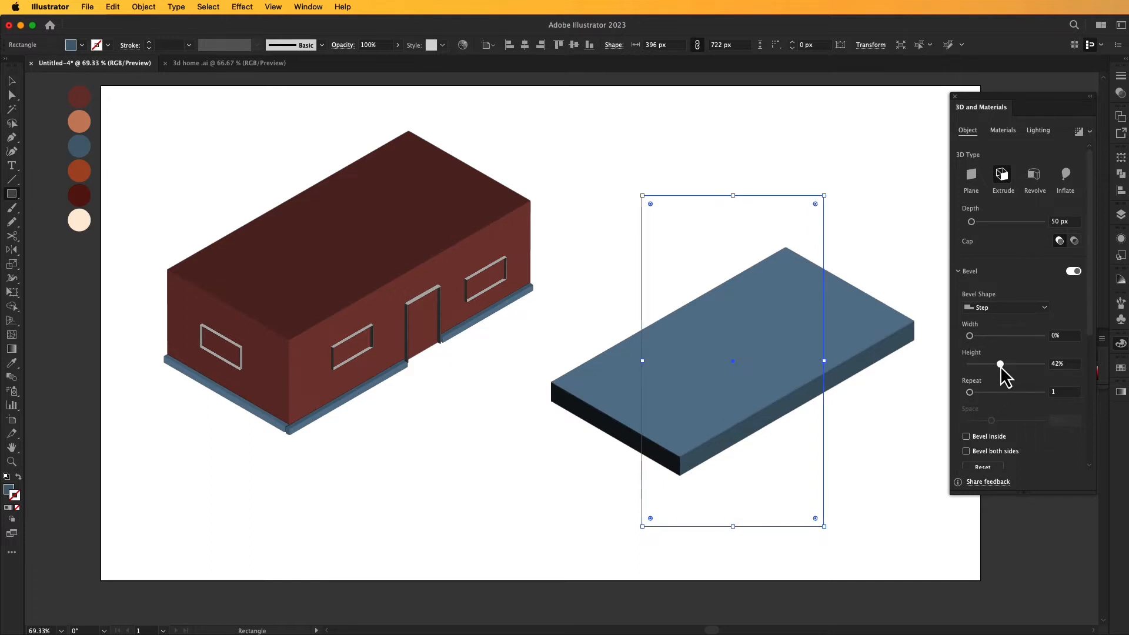
left_click(997, 438)
left_click_drag(1002, 364, 1002, 372)
mouse_move(970, 335)
left_mouse_down()
mouse_move(988, 337)
mouse_move(979, 343)
left_mouse_up()
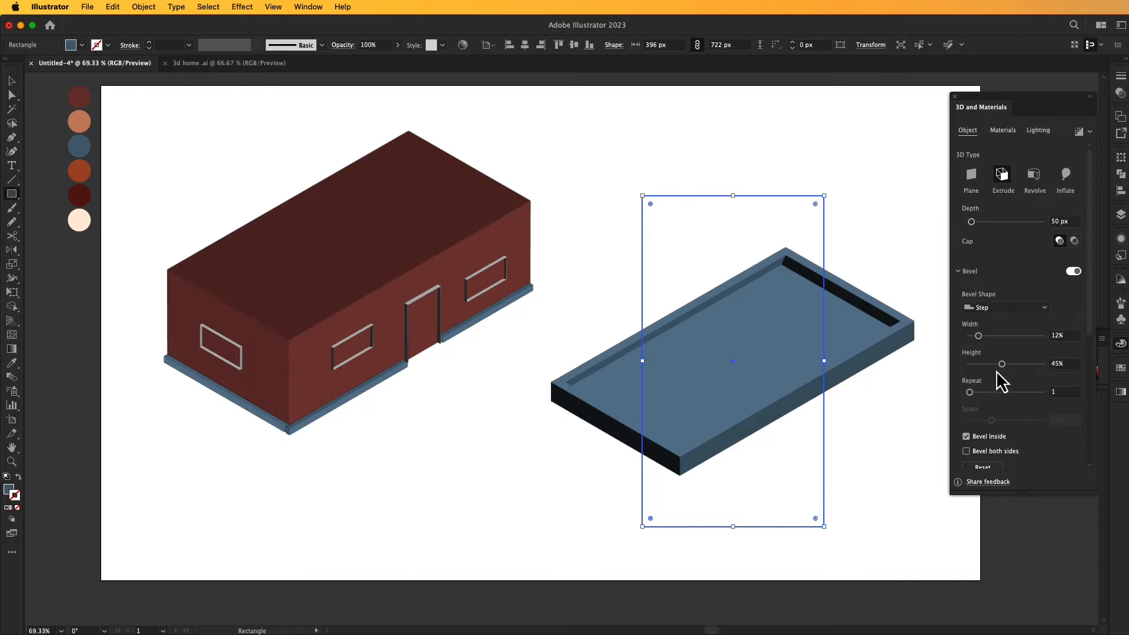
left_click_drag(1003, 366, 979, 336)
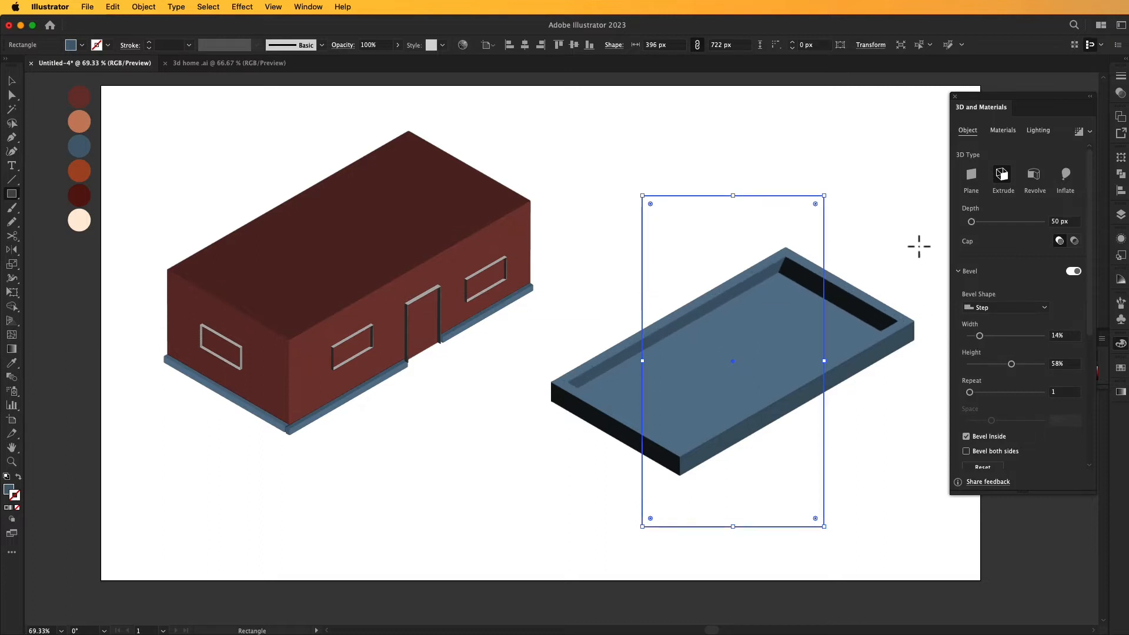
key("v")
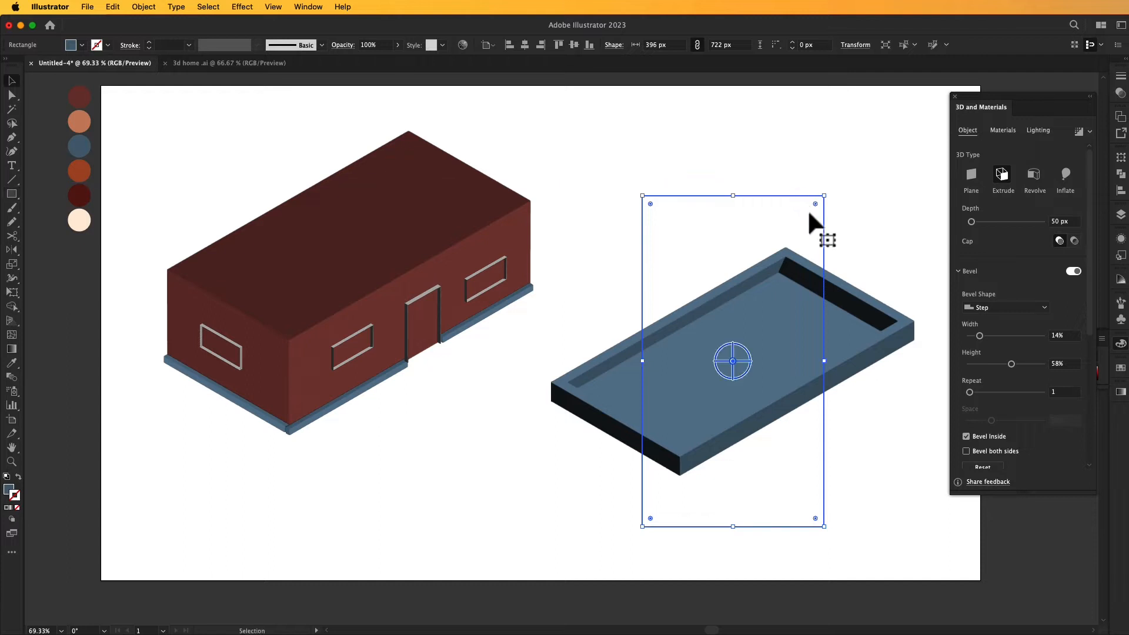
- Position the blue roof slab on top of the house and enlarge it to about 422 × 770 px so it overhangs the walls
left_click_drag(786, 316, 392, 177)
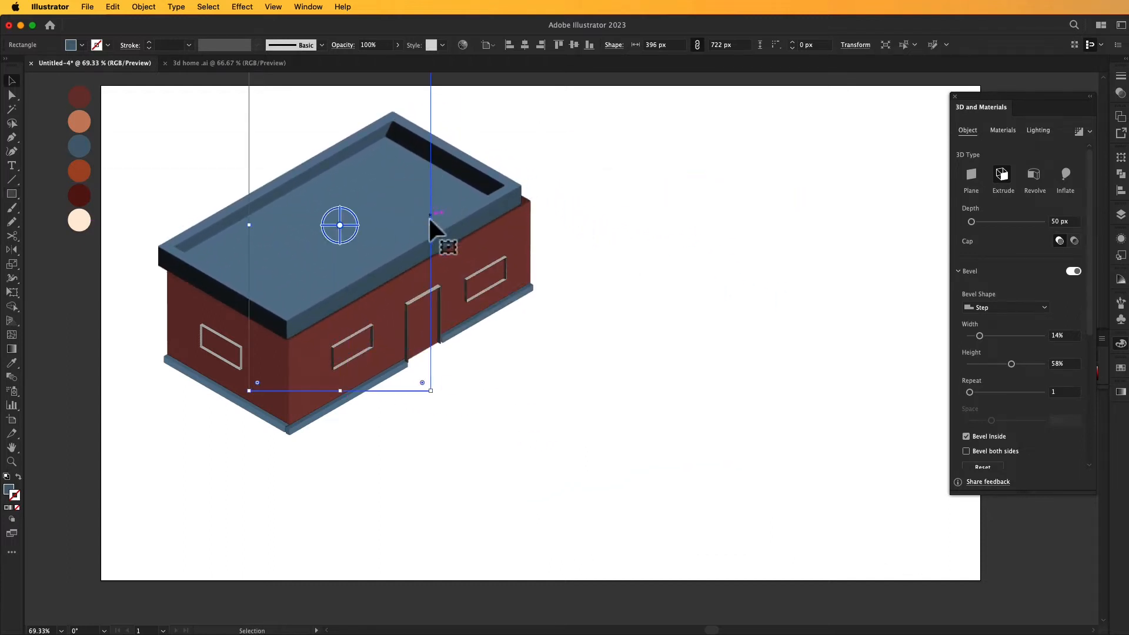
left_click_drag(340, 391, 326, 413)
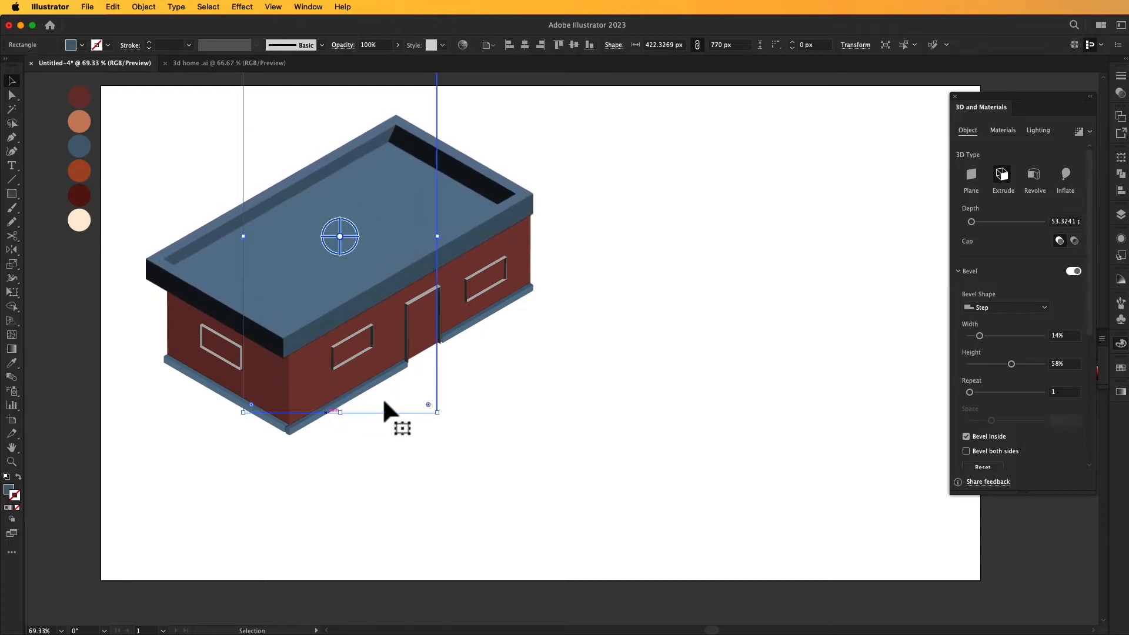
left_click_drag(401, 269, 399, 260)
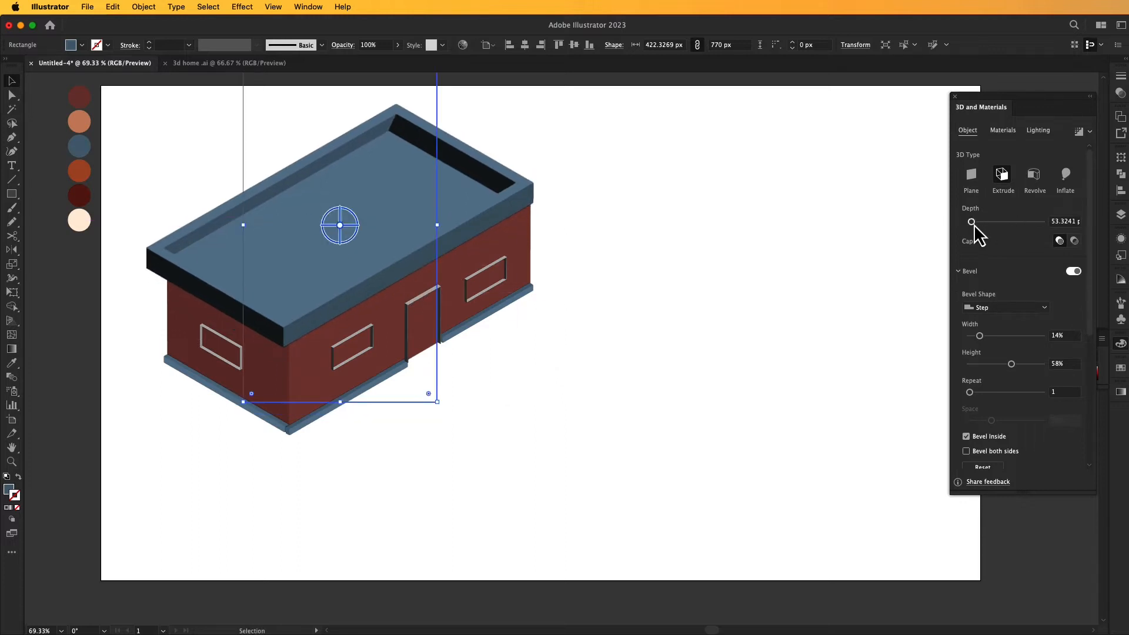
- Reduce the roof slab's extrusion depth to 33 px and fine-tune its position over the walls
left_click_drag(973, 226, 974, 227)
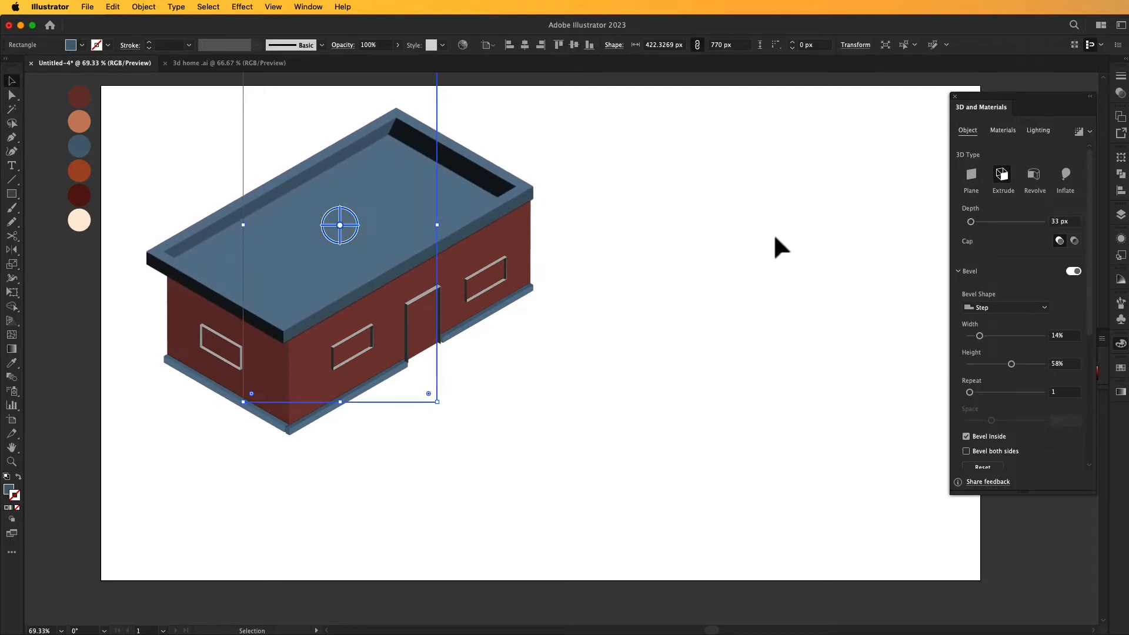
left_click(544, 218)
left_click_drag(510, 202, 498, 203)
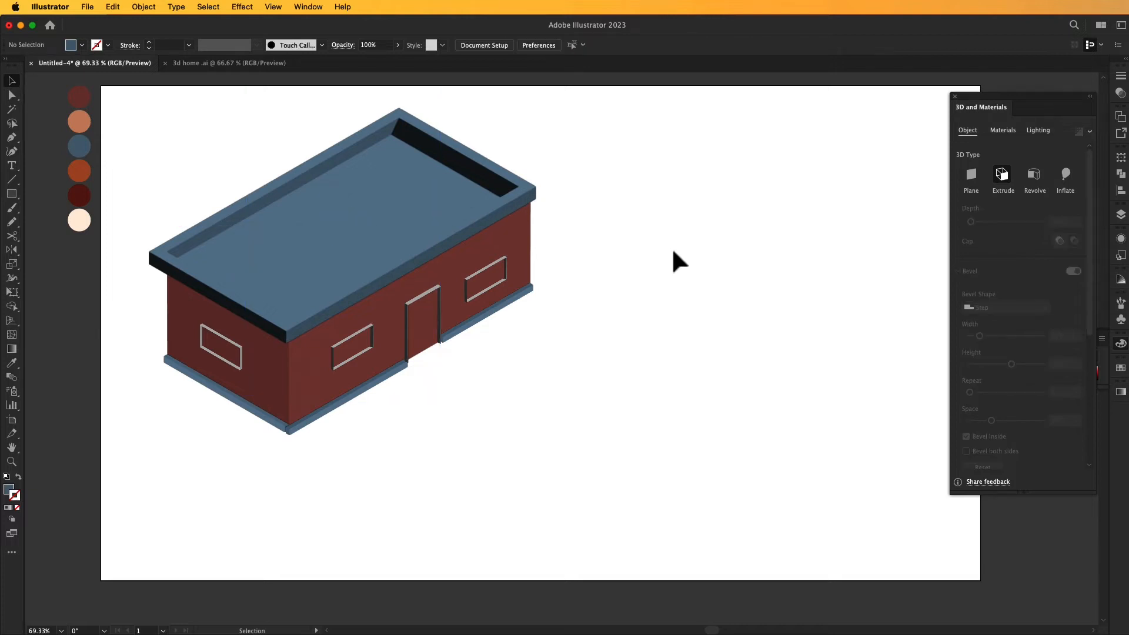
left_click_drag(806, 172, 807, 161)
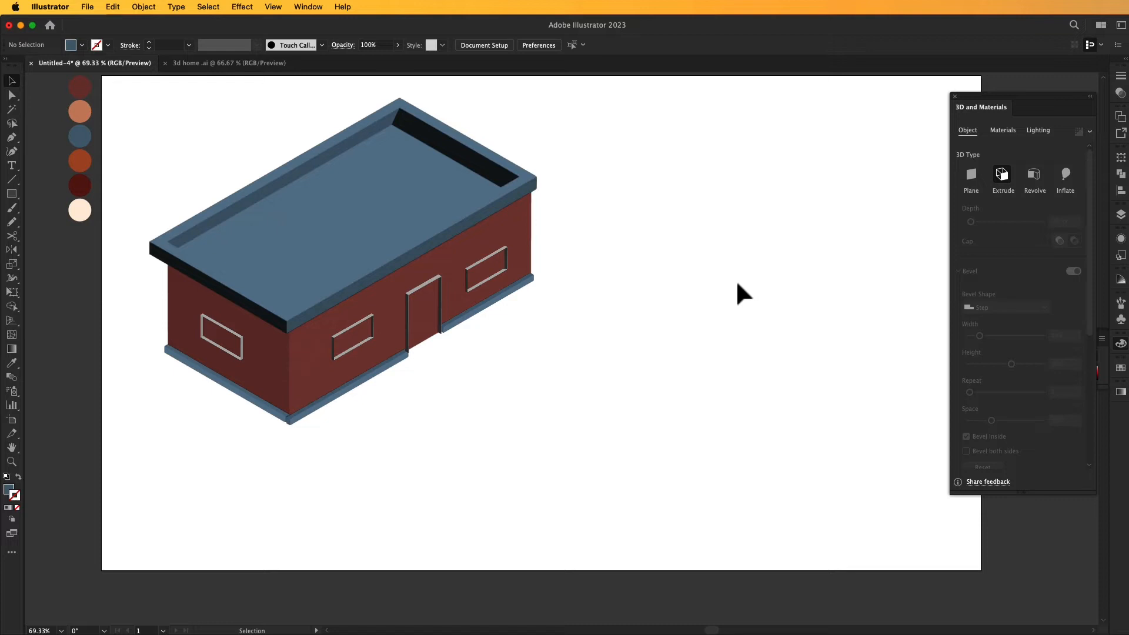
- Draw a rectangle about 143 × 53 px beside the house for a window pane and fill it with near-black
key("m")
left_click_drag(577, 383, 643, 409)
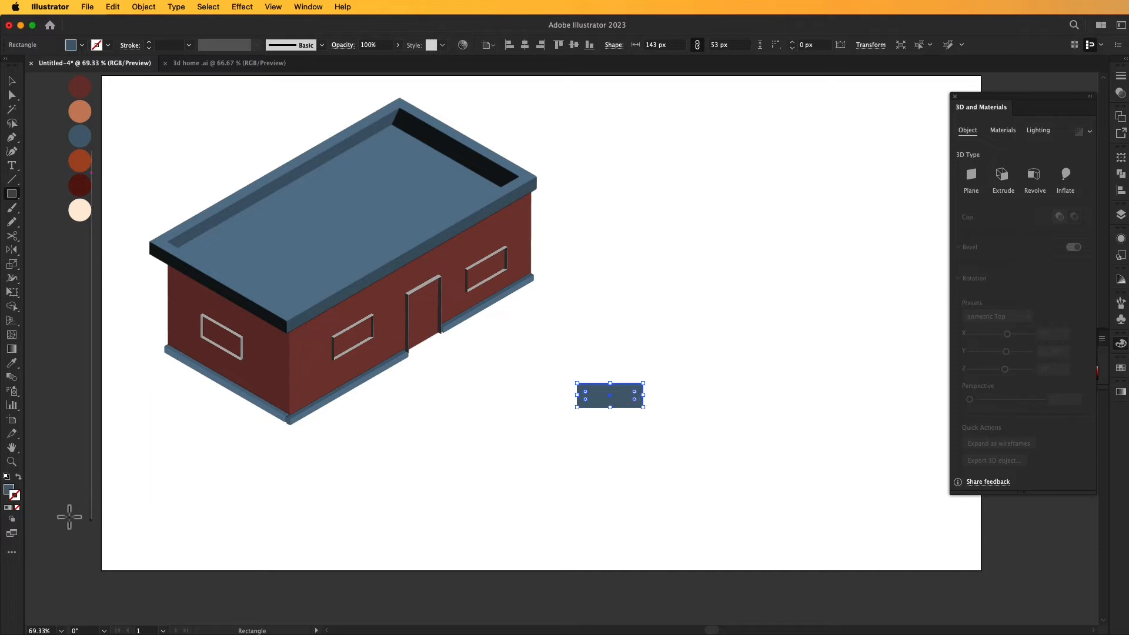
double_click(8, 491)
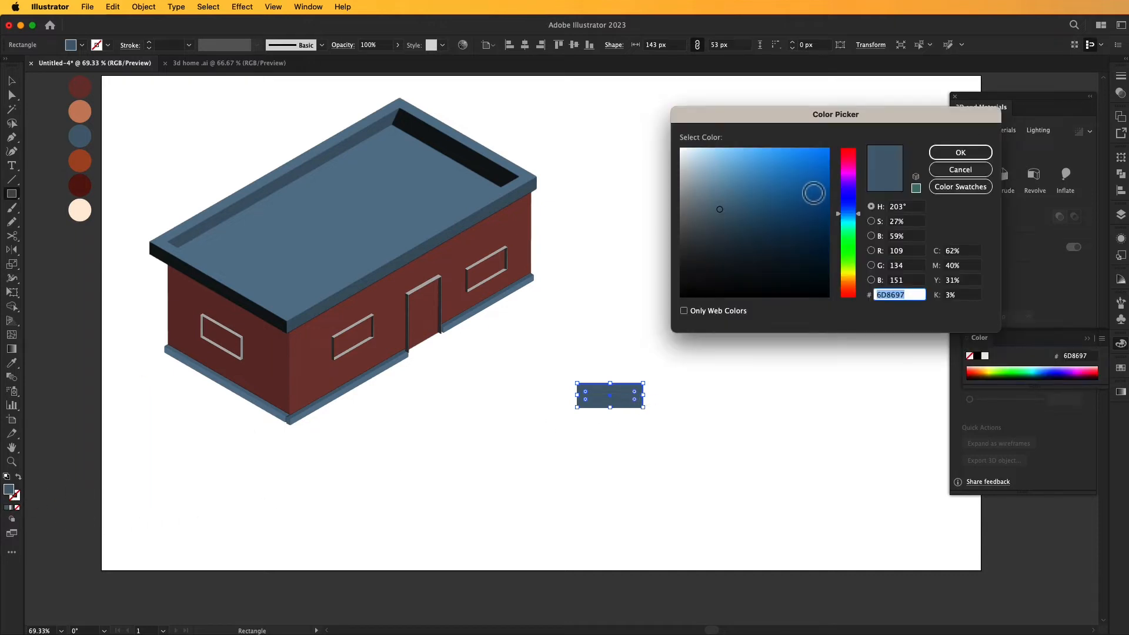
left_click(699, 285)
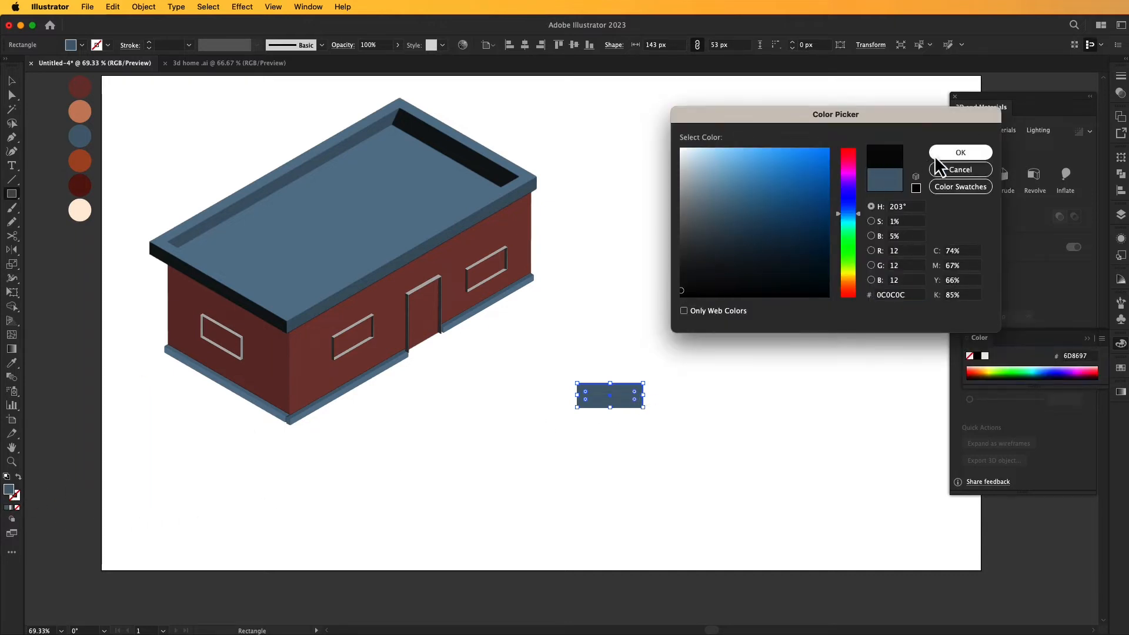
left_click(946, 154)
- Turn the black rectangle into a 3D plane with the Isometric Right rotation preset
left_click(972, 175)
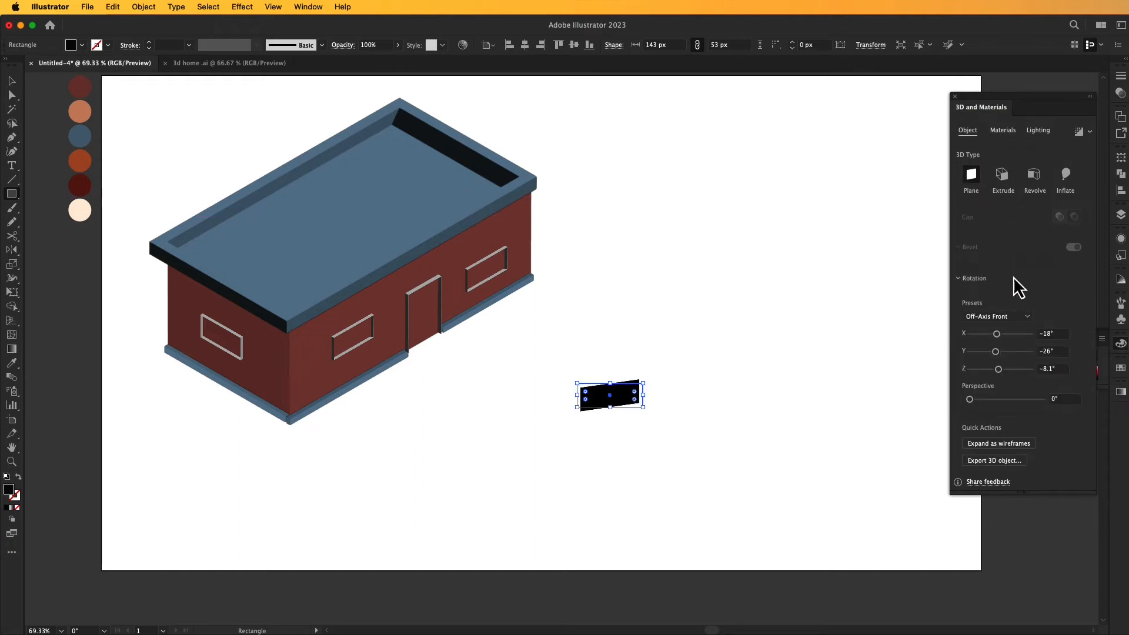
left_click(1026, 318)
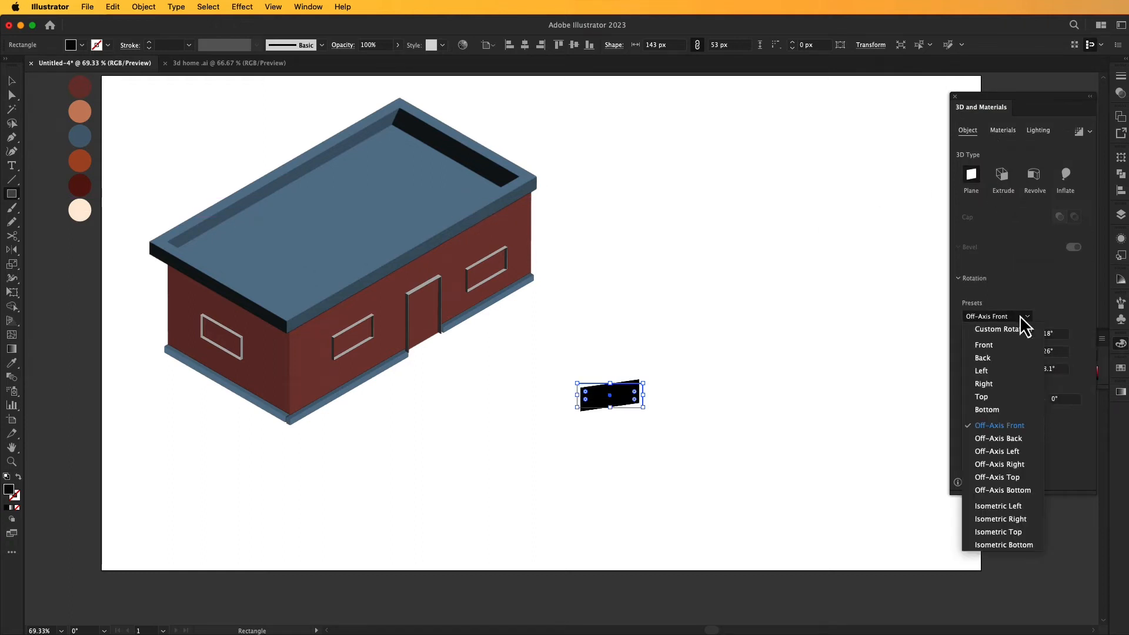
left_click(1013, 519)
left_click(833, 451)
left_click(732, 355)
key("v")
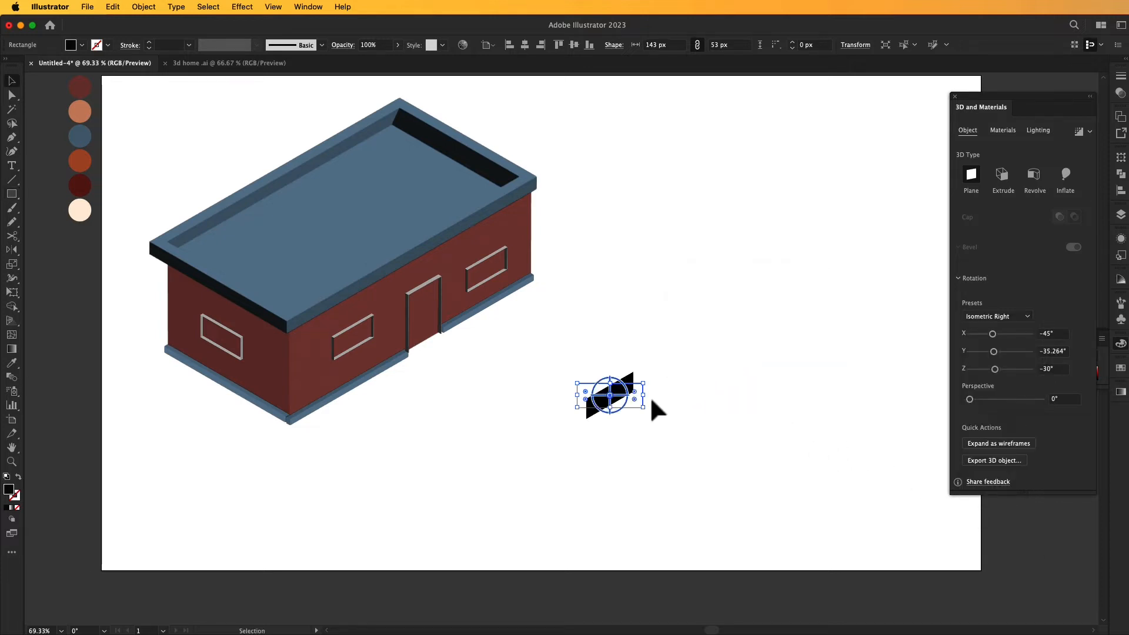
- Fit the black pane into the window frame right of the door, narrowing it to about 119 px
left_click(651, 395)
left_click_drag(632, 393, 514, 271)
left_click(677, 308)
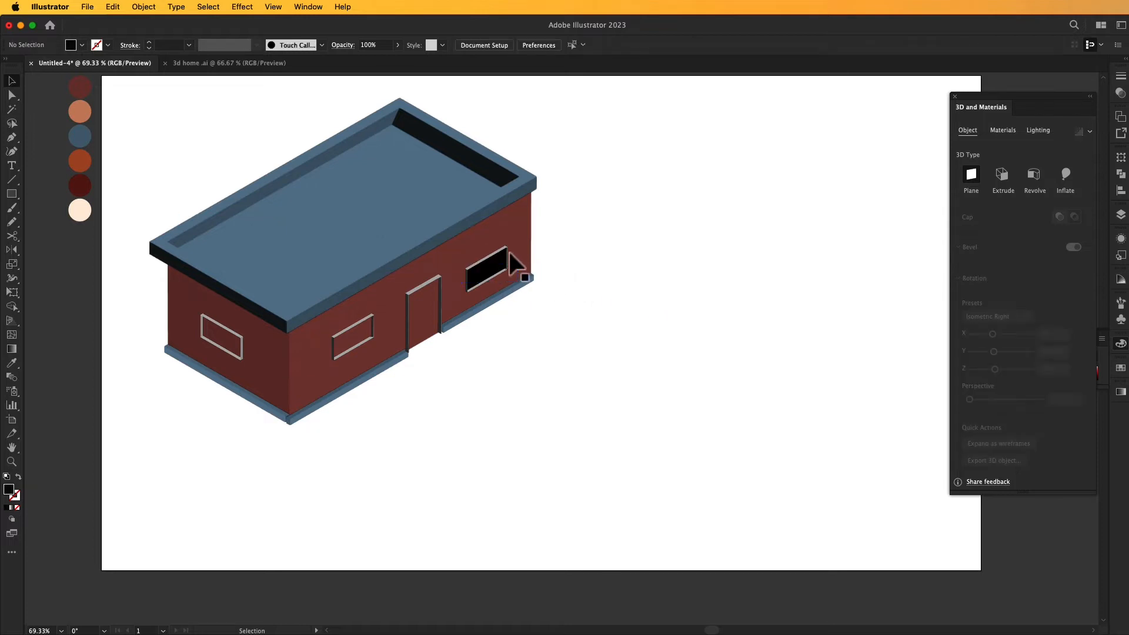
- Lock the black pane and bring the window frame right of the door to the front
left_click(505, 263)
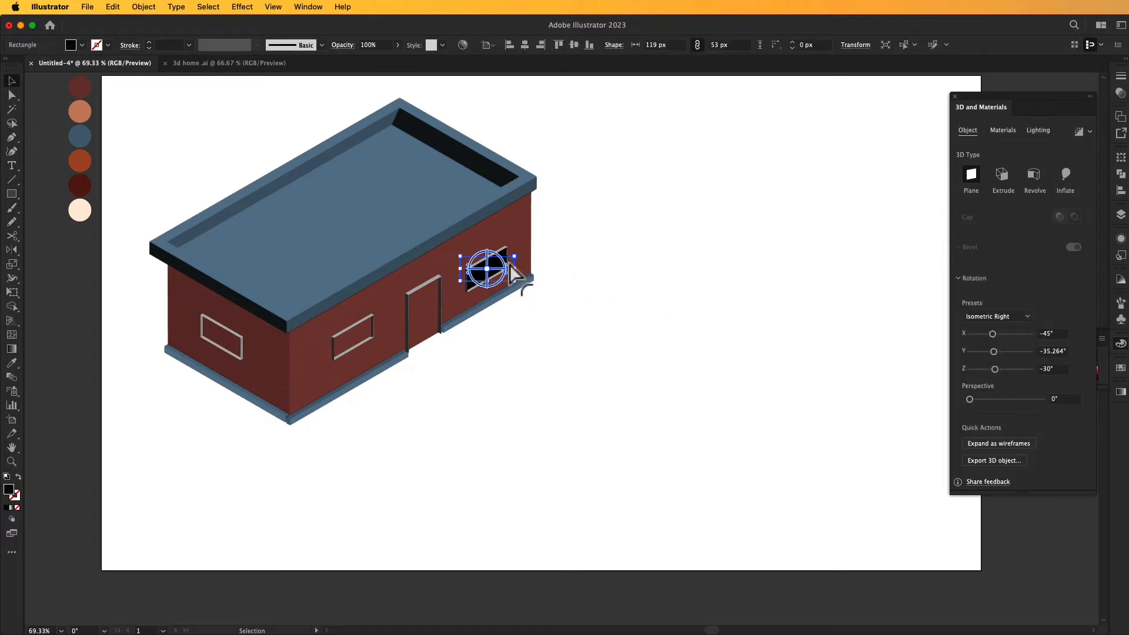
key("super+2")
right_click(504, 250)
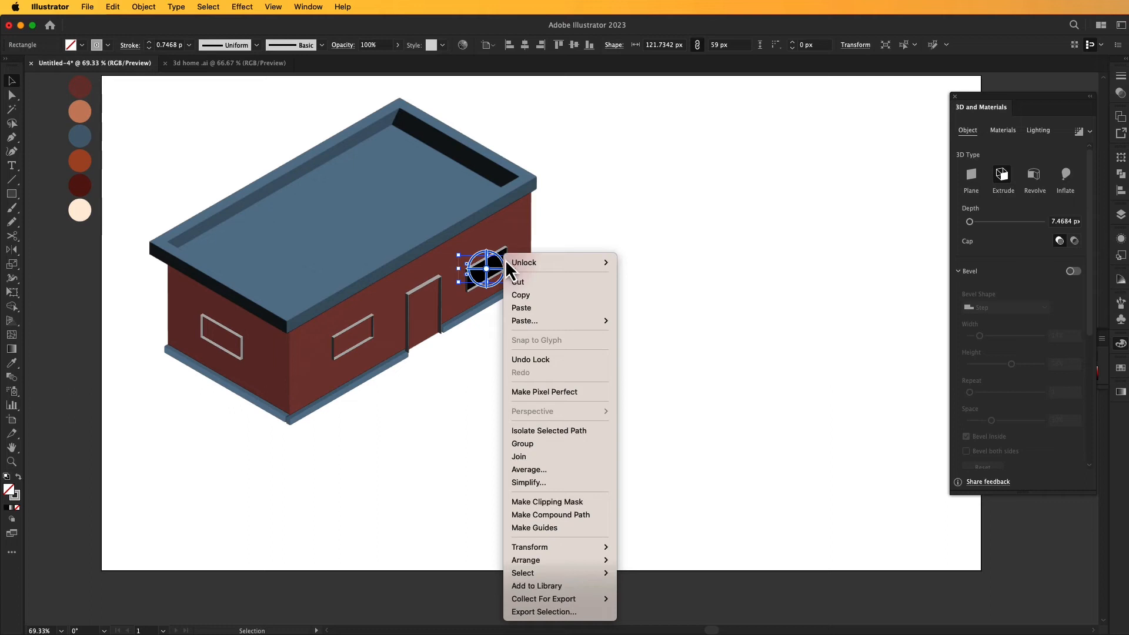
mouse_move(532, 560)
left_click(644, 559)
left_click(613, 364)
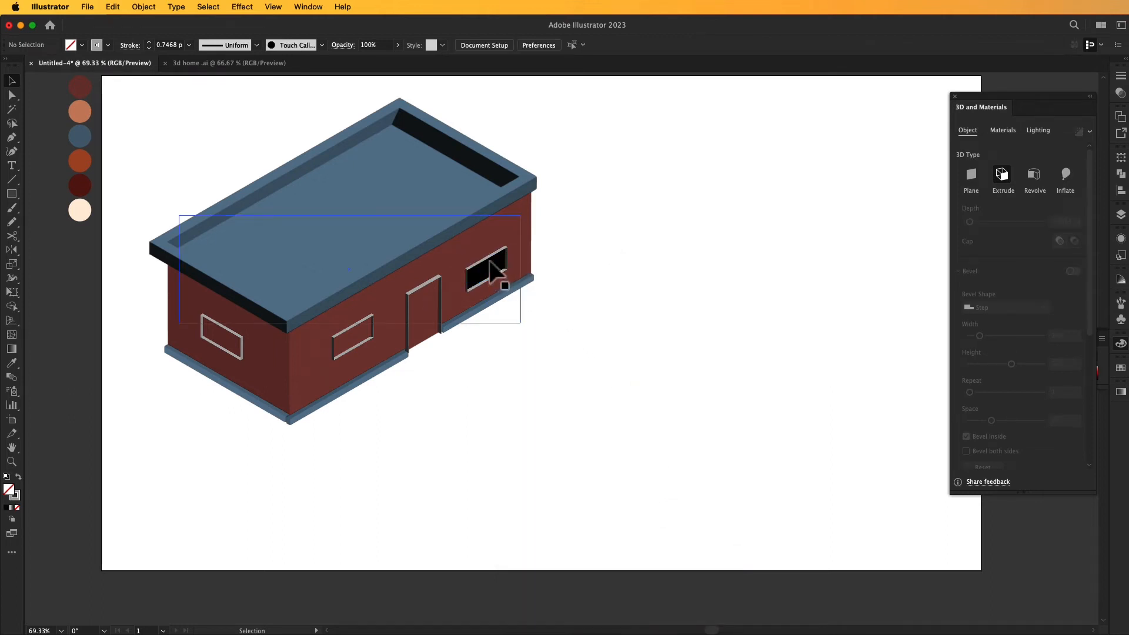
- Unlock all locked objects in the artwork
key("a")
key("v")
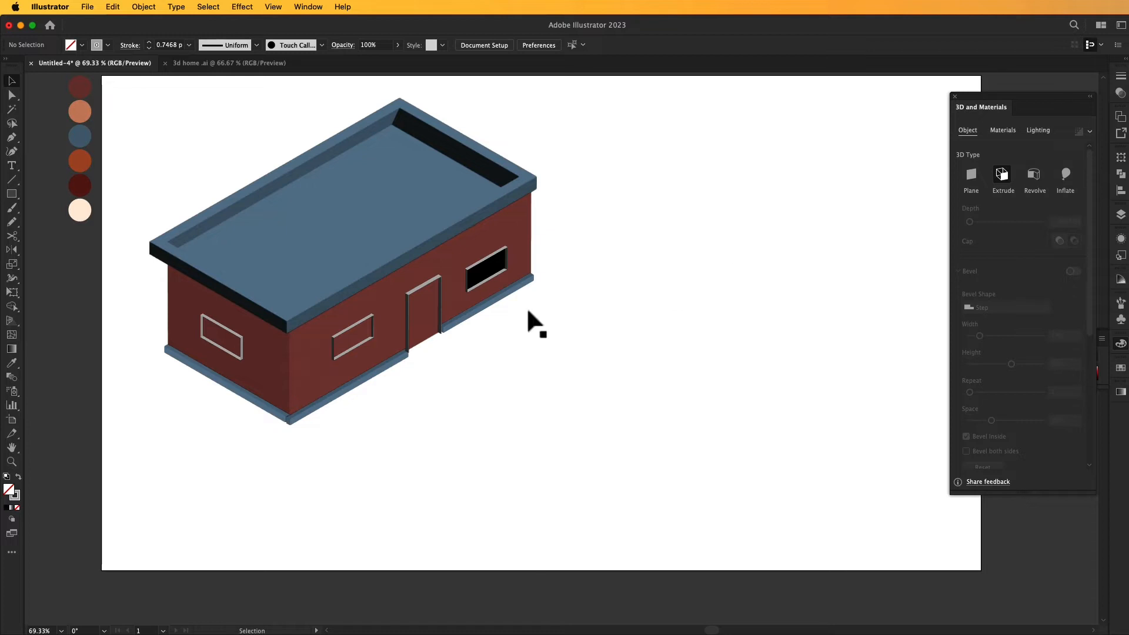
left_click(500, 283)
left_click(591, 280)
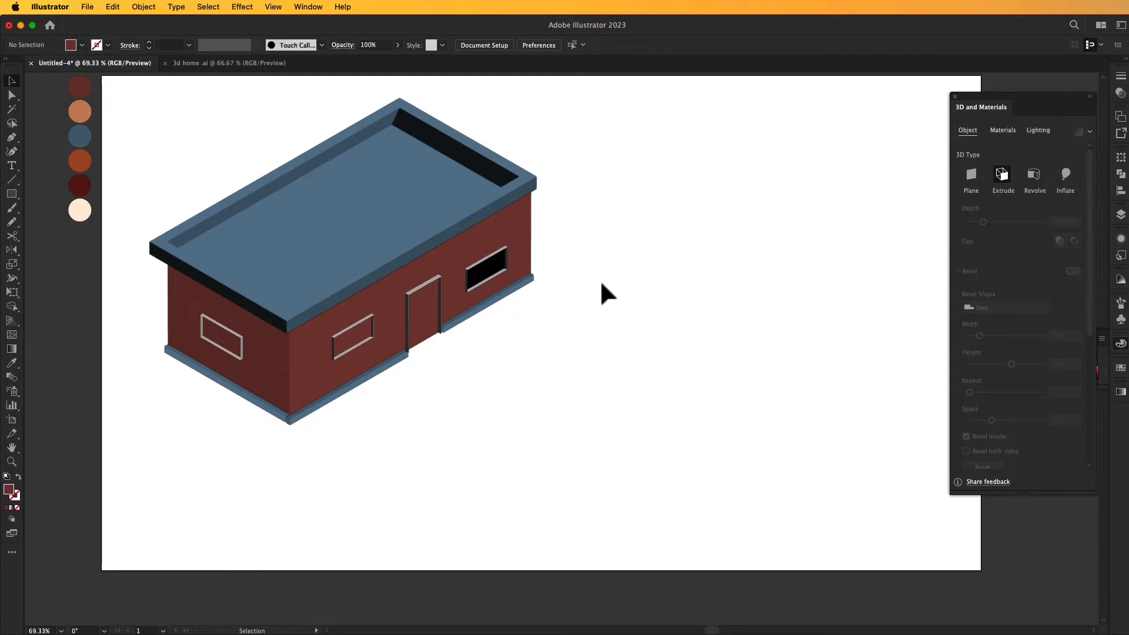
left_click(143, 6)
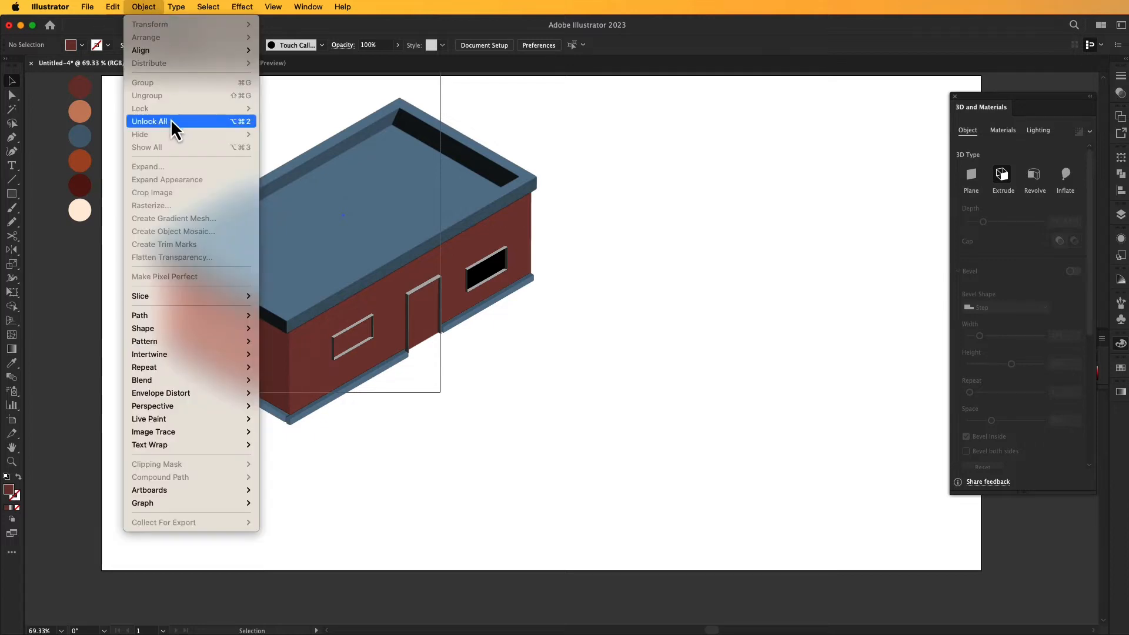
left_click(173, 122)
left_click(587, 171)
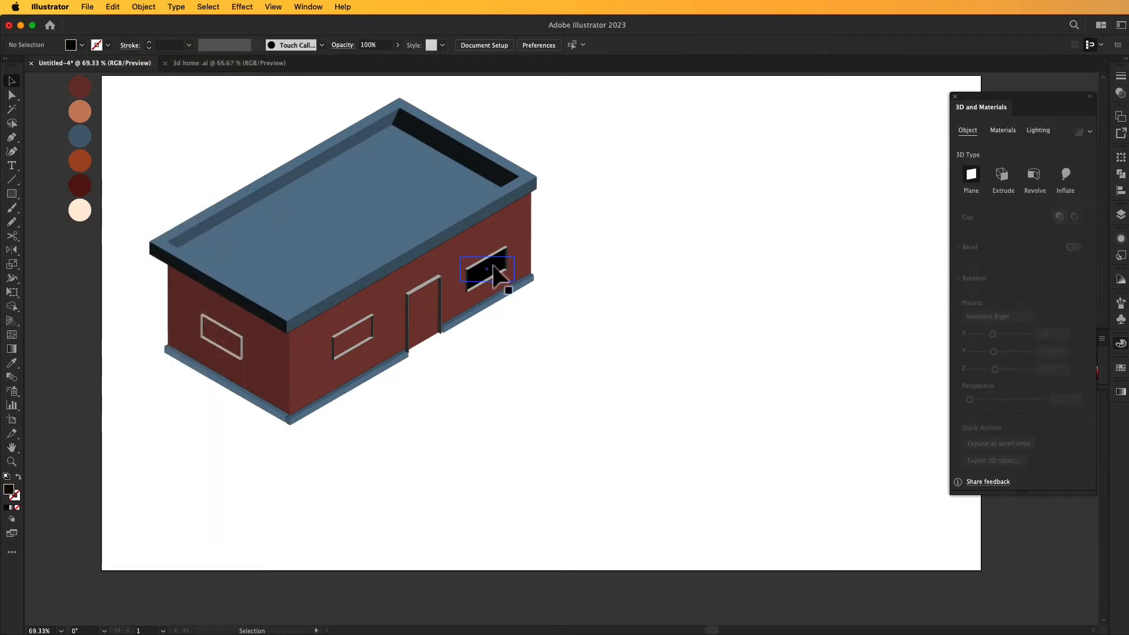
- Copy the black pane into the window frame left of the door and lock the roof slab
left_click_drag(493, 268, 361, 336)
key("super+shift+a")
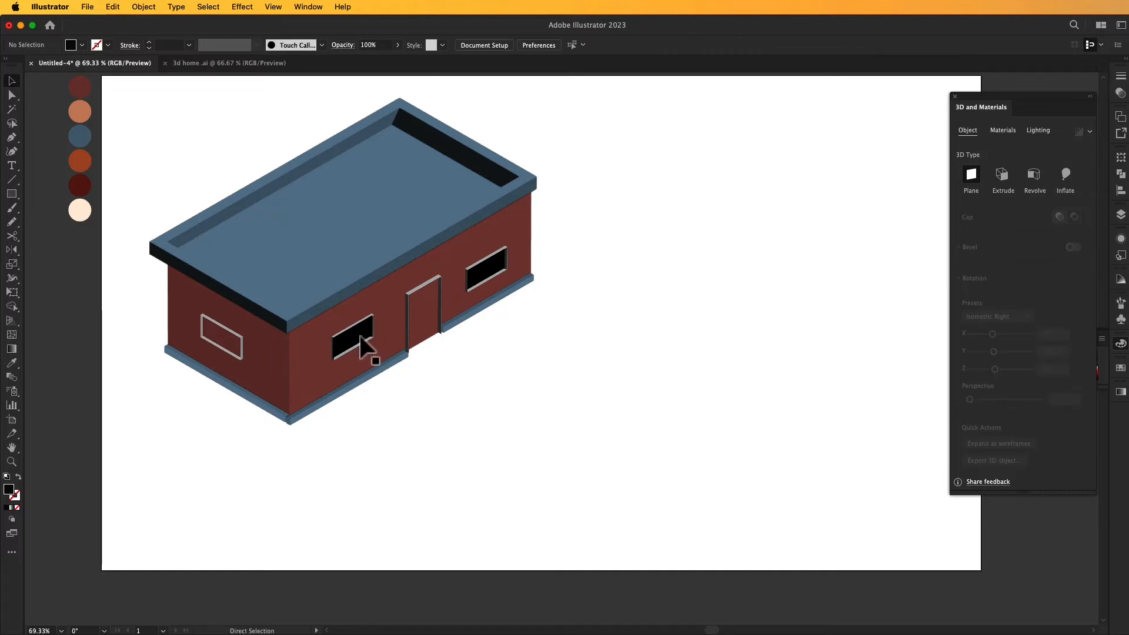
left_click(343, 295)
key("super+2")
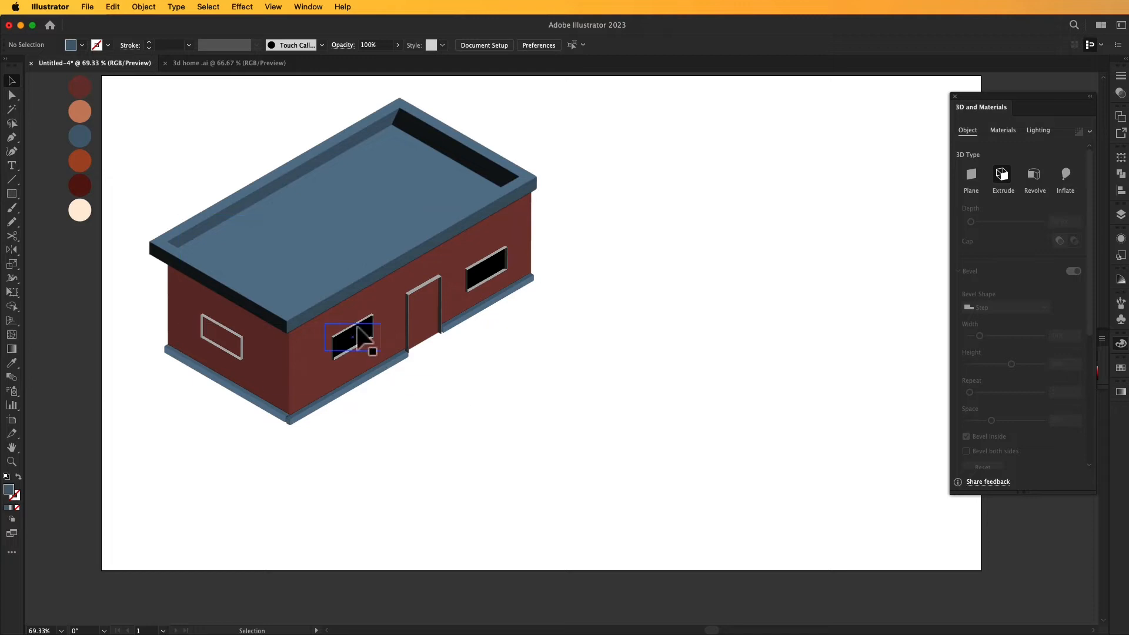
- Bring the window frame left of the door in front of its black pane
left_click(357, 330)
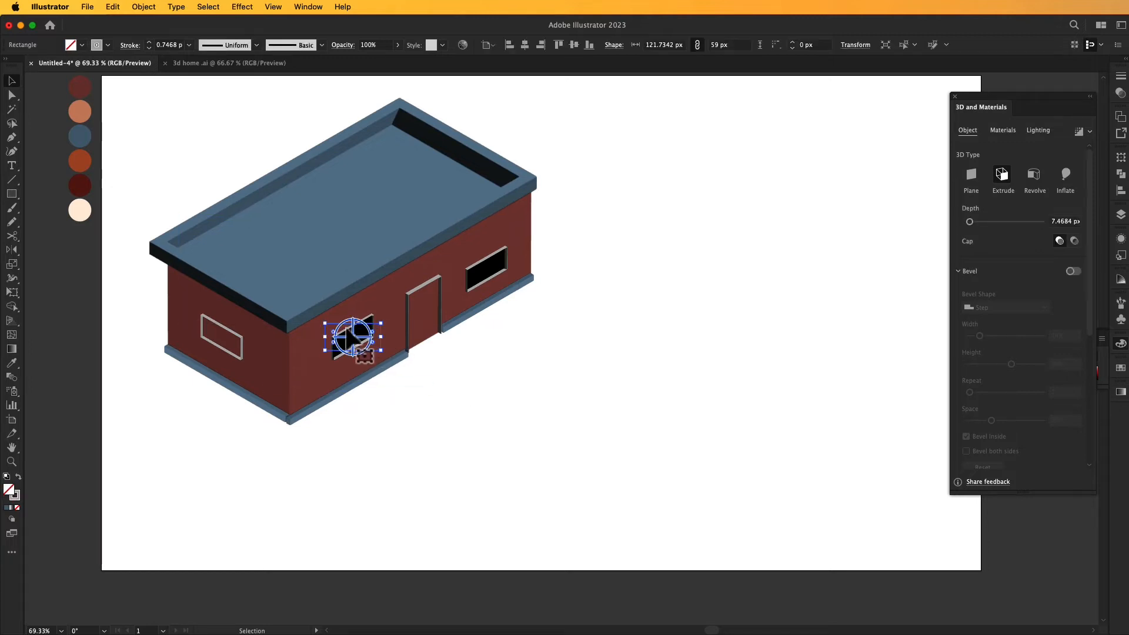
right_click(348, 329)
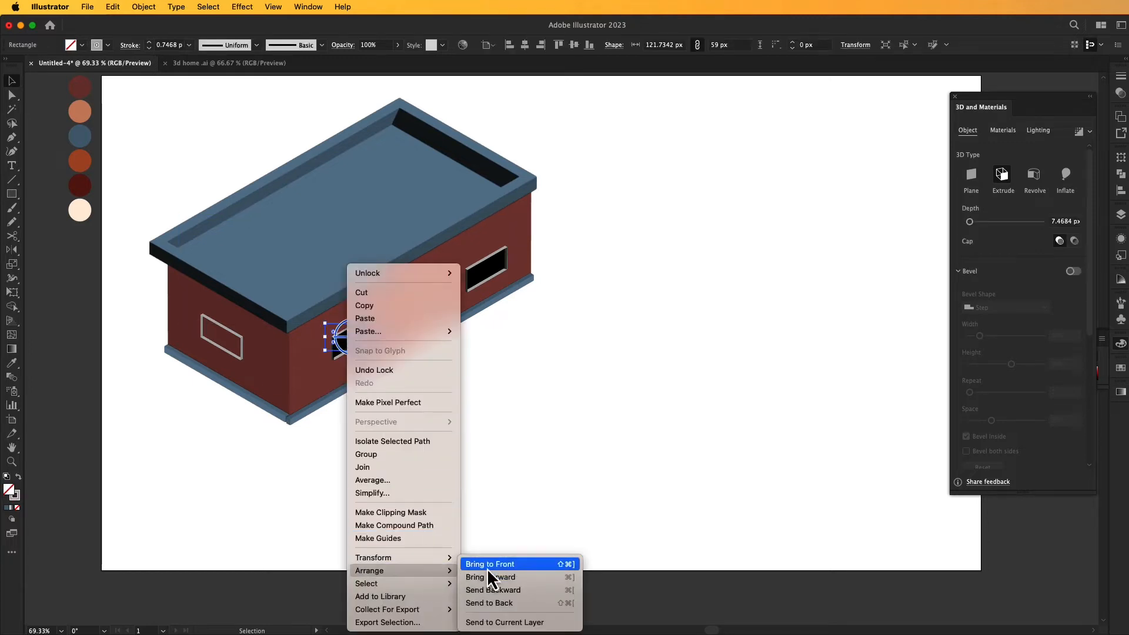
left_click(488, 565)
left_click(502, 438)
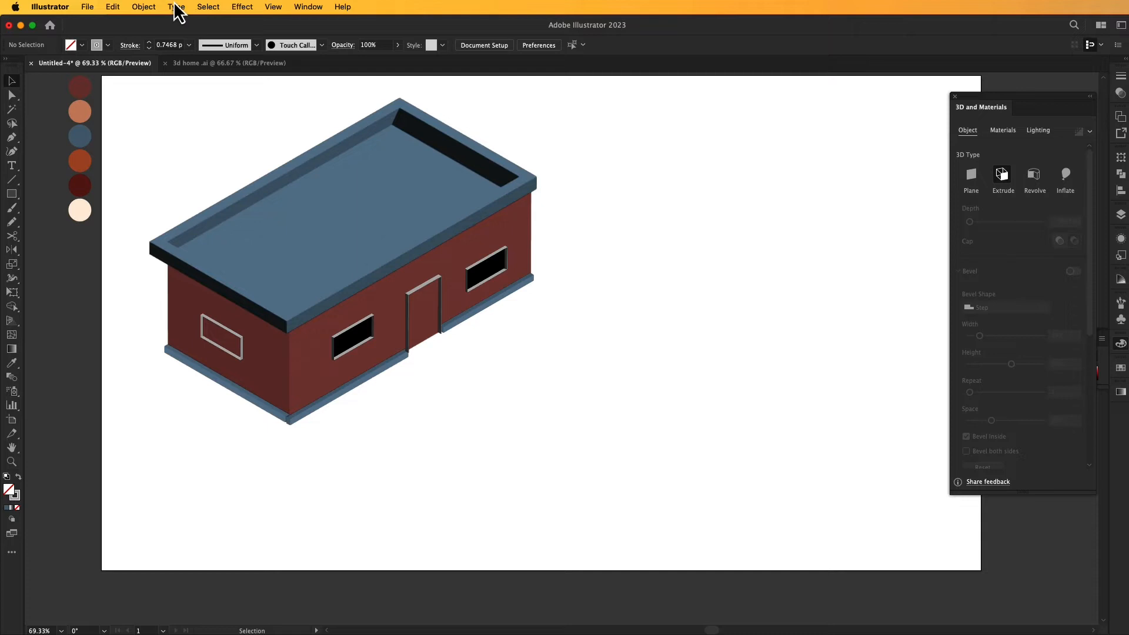
- Unlock all objects and copy the black pane onto the side wall's window
left_click(147, 7)
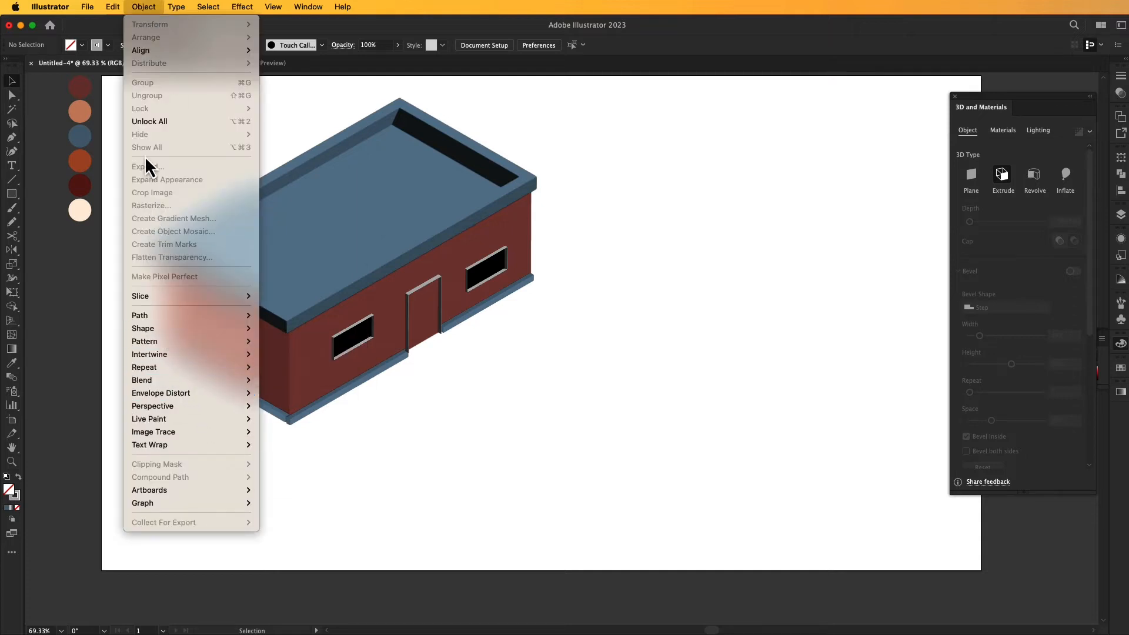
left_click(157, 122)
left_click(618, 247)
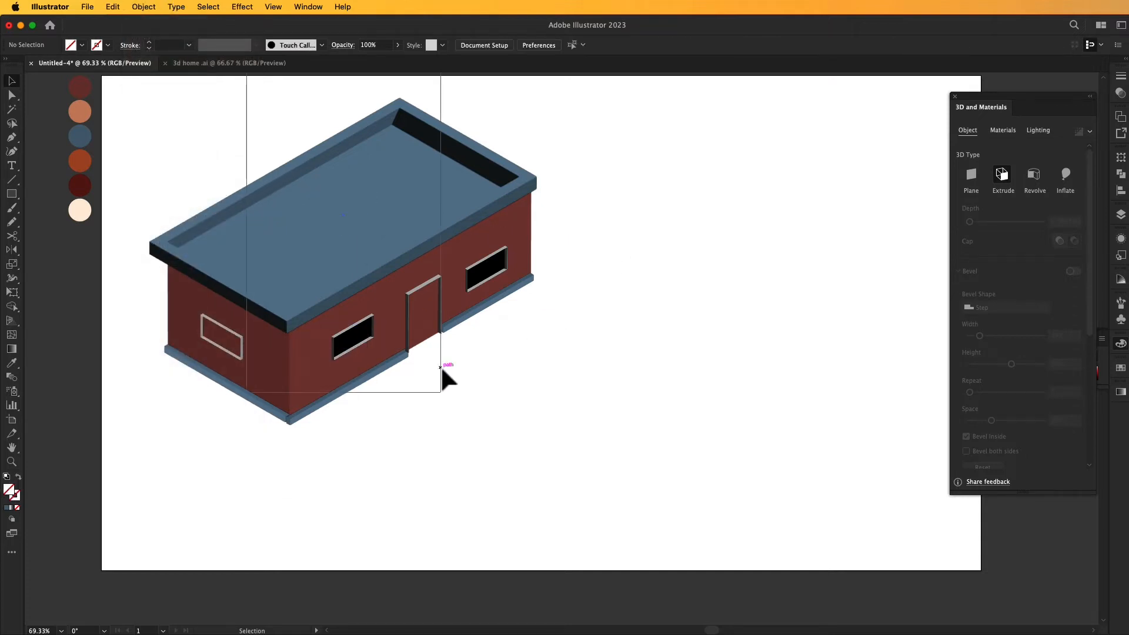
left_click_drag(359, 343, 228, 356)
- Apply the Isometric Left rotation preset to the side wall's pane and align it inside the window frame
left_click(1027, 317)
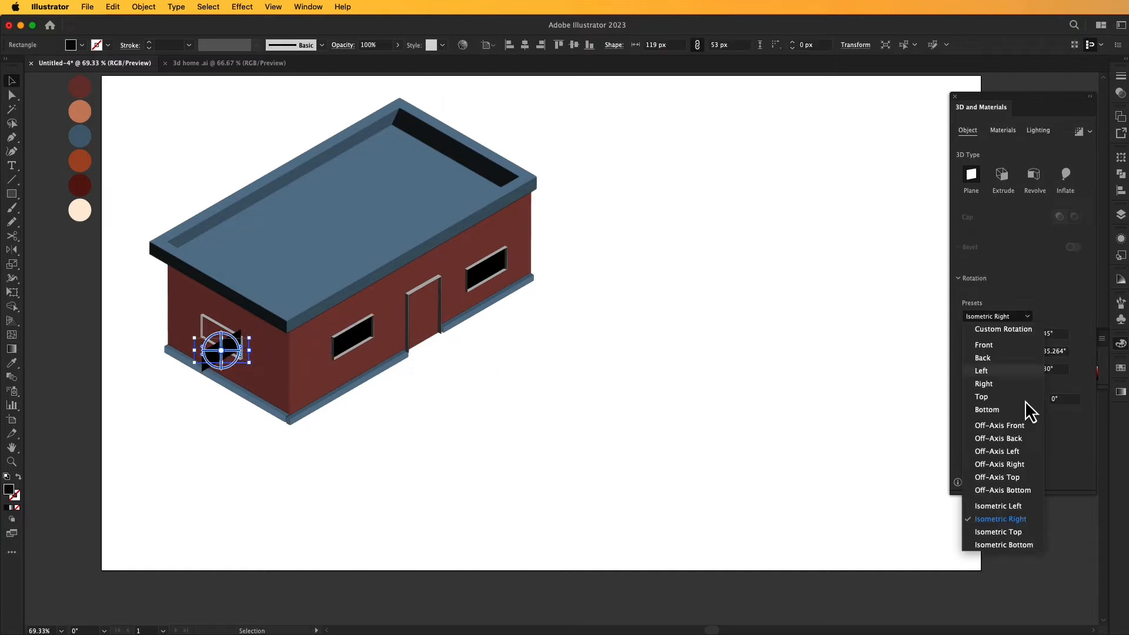
left_click(1027, 514)
left_click(749, 448)
left_click_drag(231, 357, 227, 339)
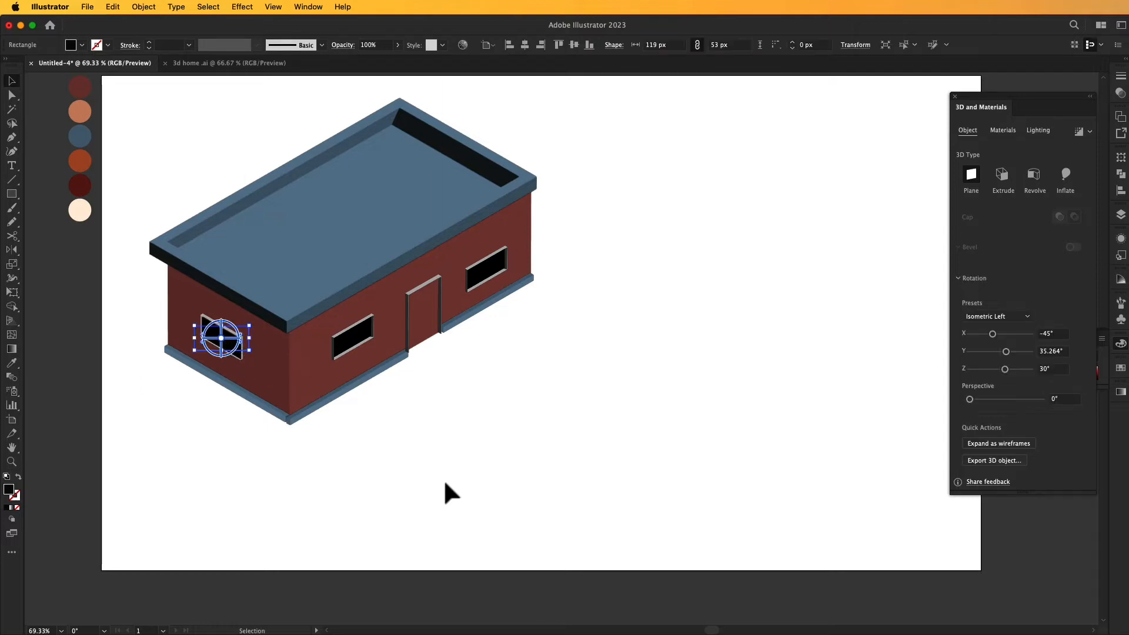
left_click(443, 480)
- Lock the side wall's black pane and bring its window frame to the front
left_click(230, 349)
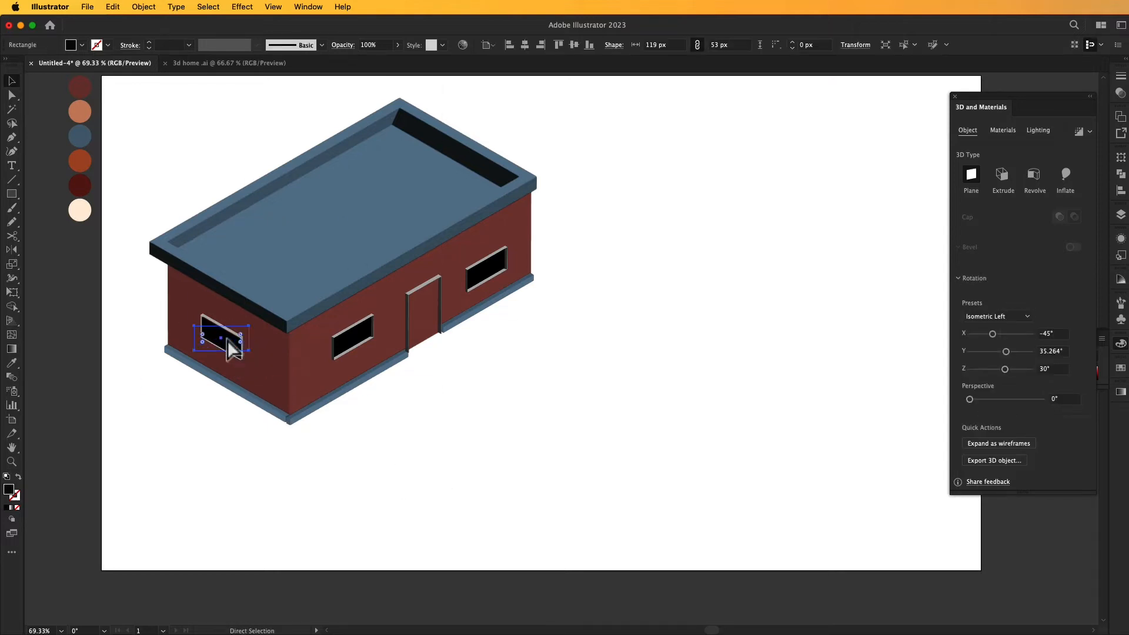
key("super+2")
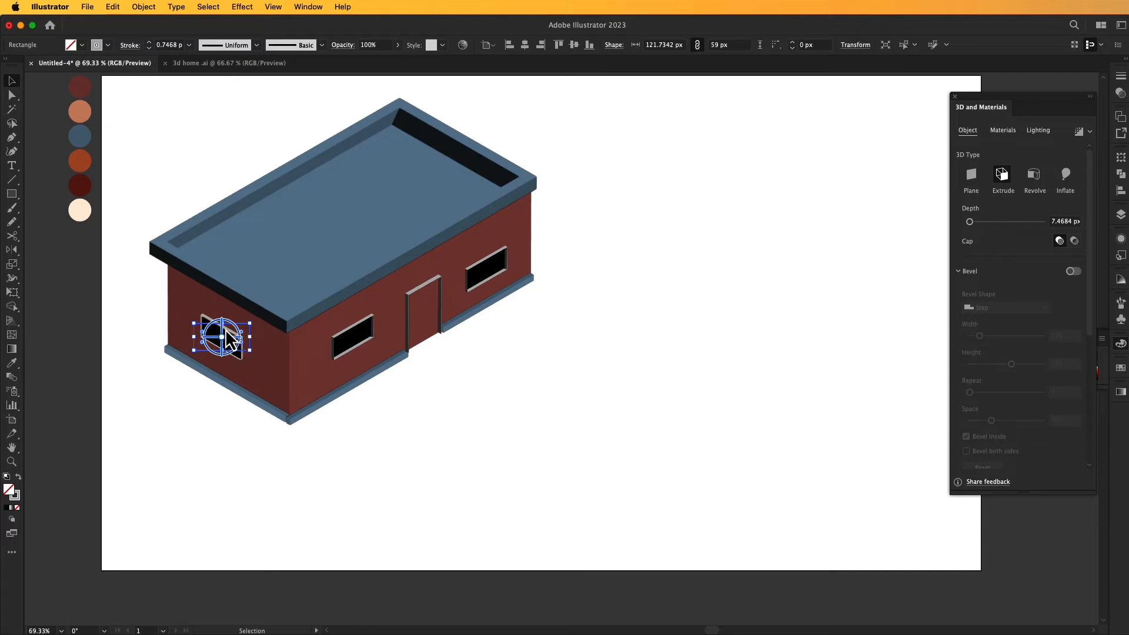
right_click(225, 329)
mouse_move(305, 571)
left_click(375, 566)
left_click(481, 417)
- Draw a rectangle about 118 × 51 px beside the house and fill it with the palette's cream colour
left_click_drag(533, 400, 553, 397)
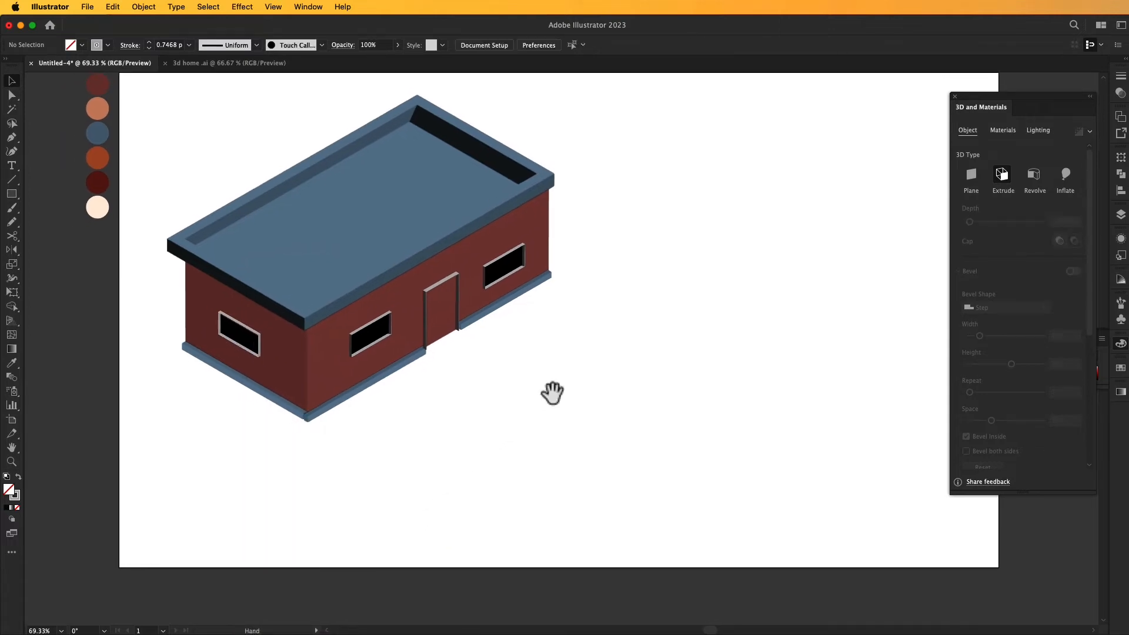
left_click_drag(781, 172, 775, 176)
left_click_drag(592, 437, 646, 459)
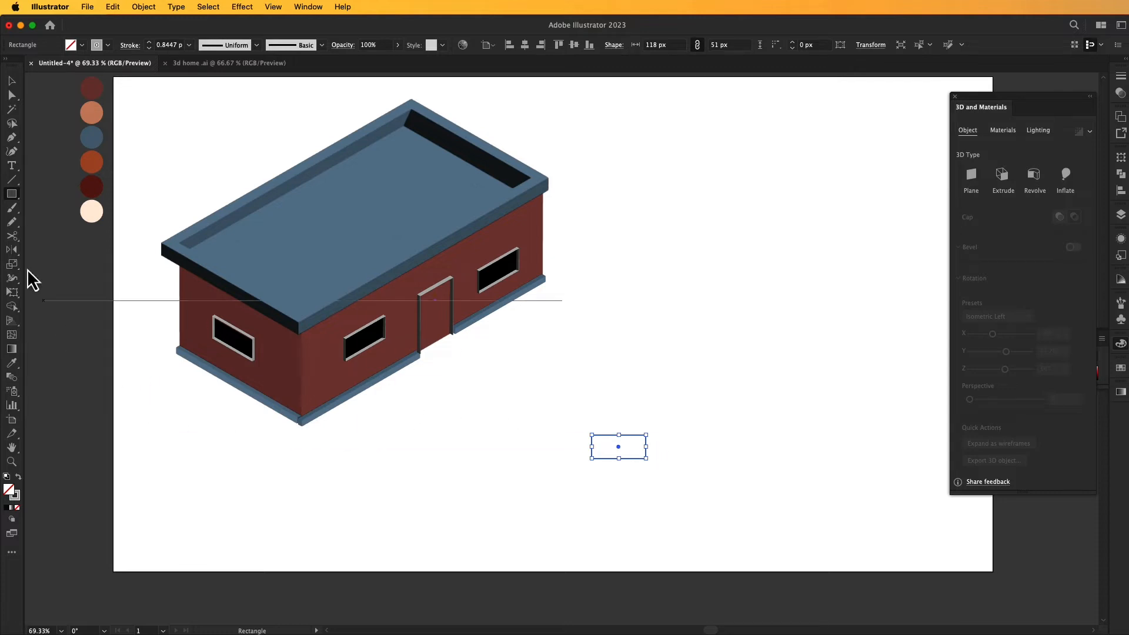
left_click(91, 211)
- Enlarge the cream rectangle to roughly twice its size and reposition it beside the house
left_click(11, 81)
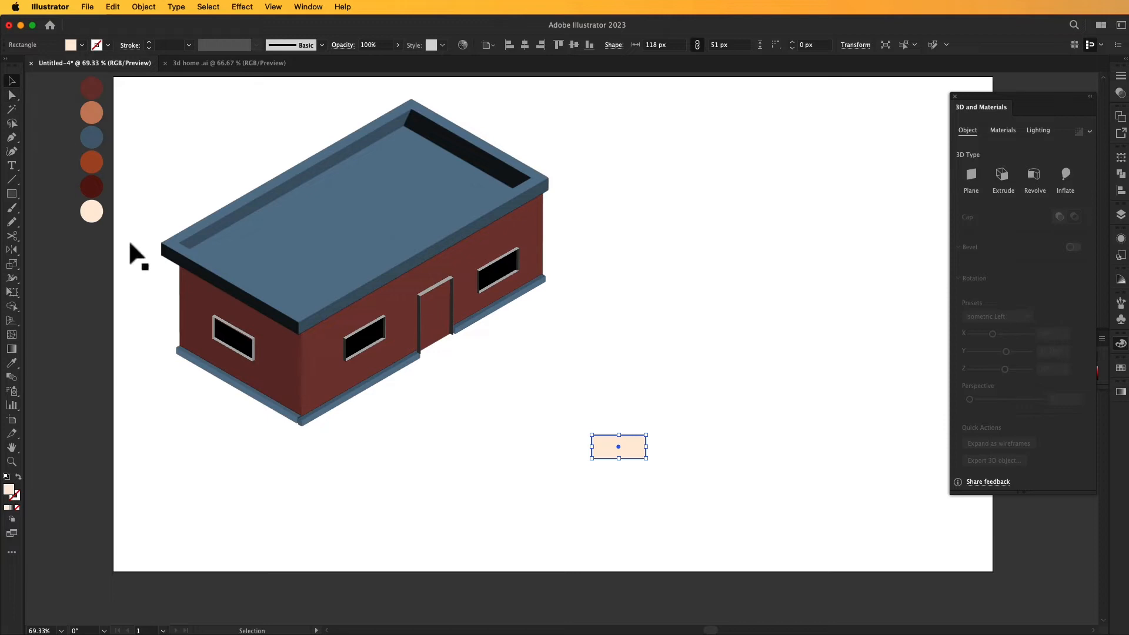
left_click(487, 439)
left_click_drag(541, 432, 674, 474)
mouse_move(648, 439)
left_mouse_down()
mouse_move(677, 424)
mouse_move(648, 428)
left_mouse_up()
left_click(689, 416)
left_click(730, 415)
left_click(676, 425)
- Draw a circle about 56 px across on the cream rectangle and place a copy of it alongside
key("l")
left_click_drag(600, 423, 635, 424)
key("v")
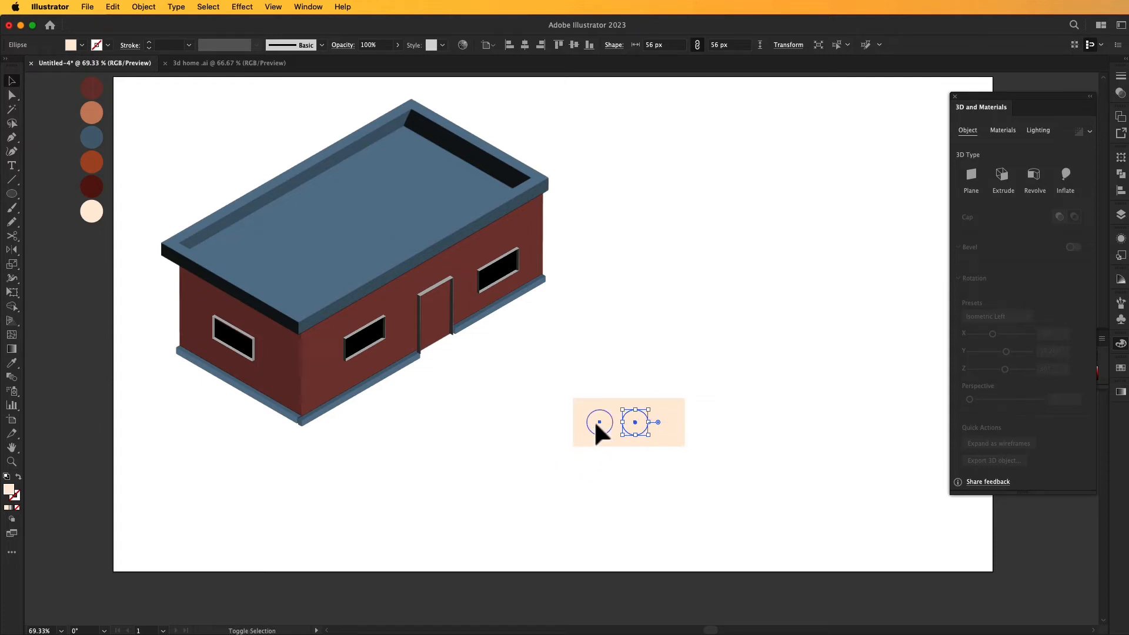
- Fill both circles on the cream rectangle with the black sampled from the house's front window
left_click(598, 422, "shift")
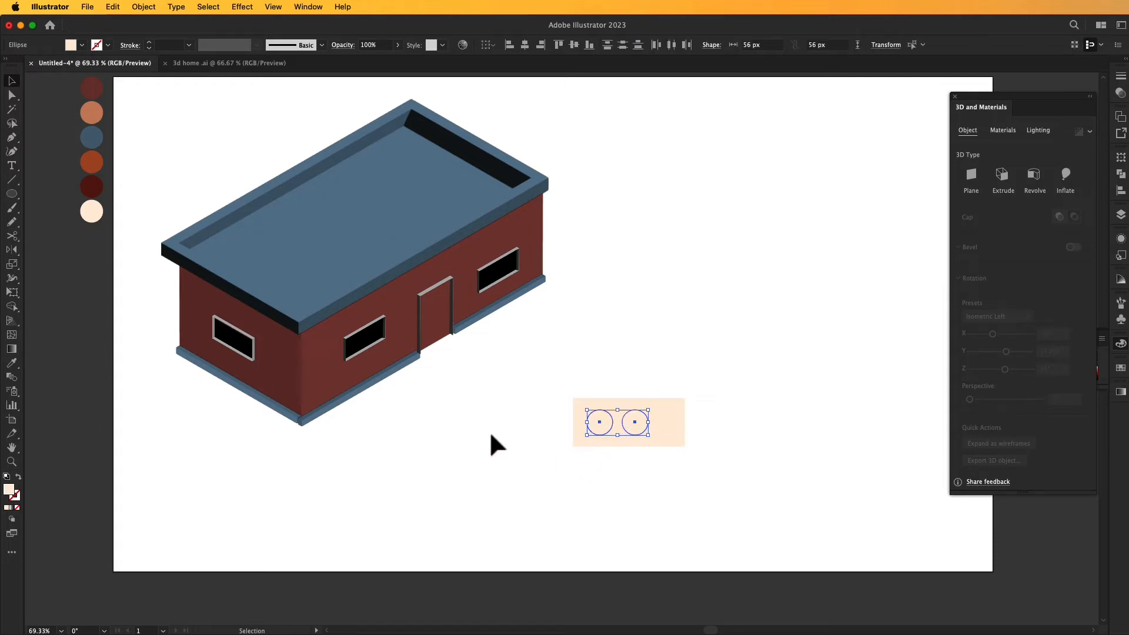
left_click(11, 363)
left_click(372, 336)
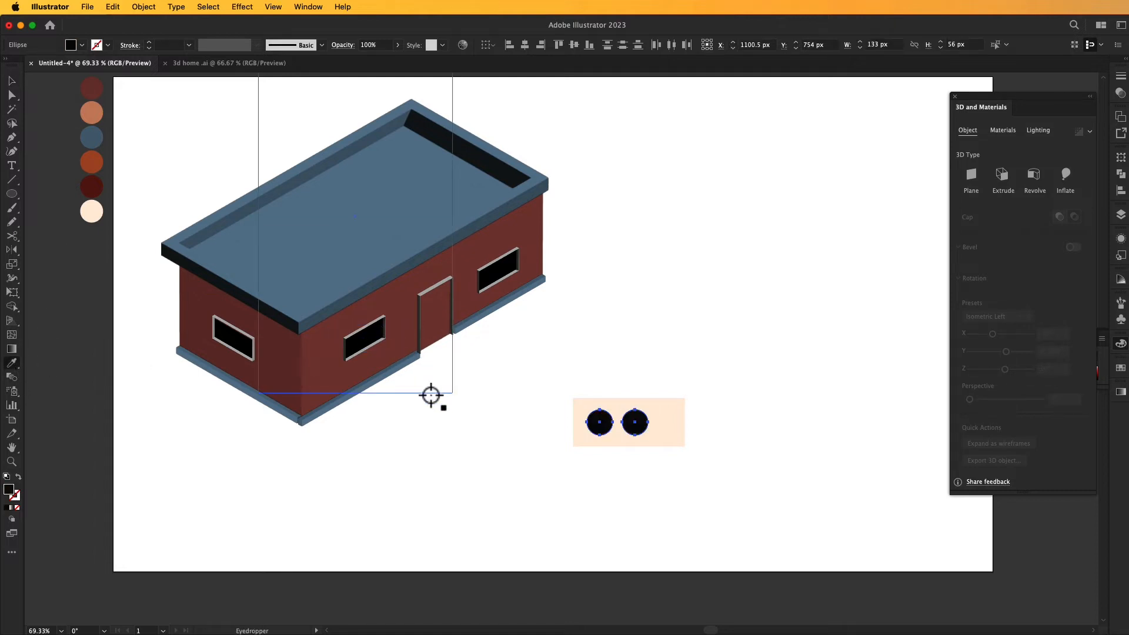
left_click(11, 80)
left_click(362, 458)
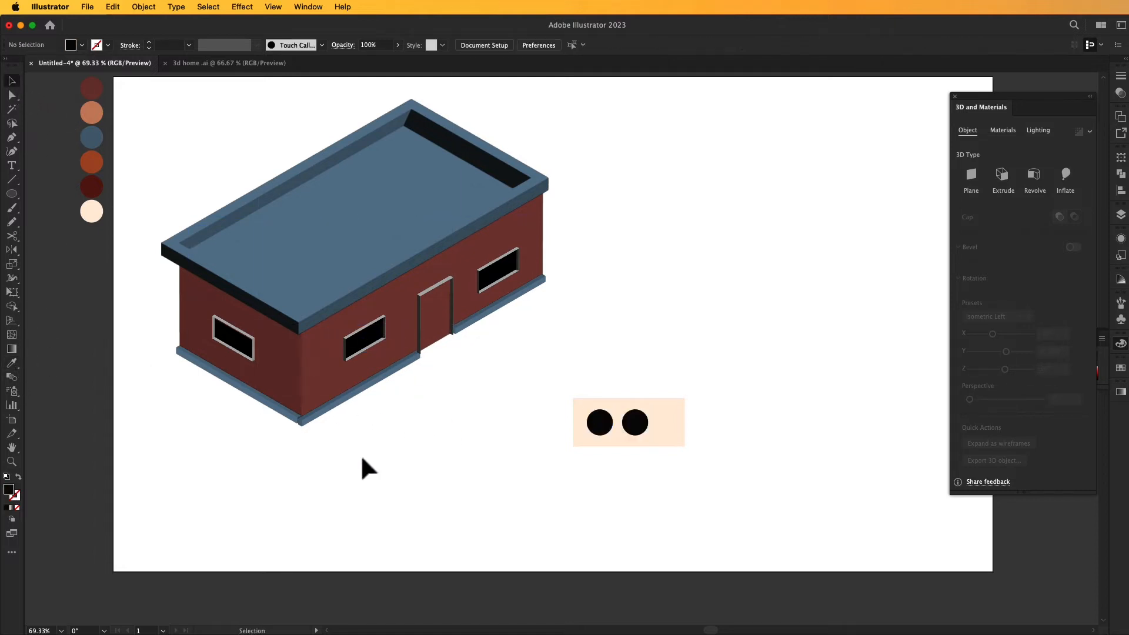
- Group the cream rectangle with its two black circles
left_click_drag(585, 486, 751, 351)
right_click(624, 413)
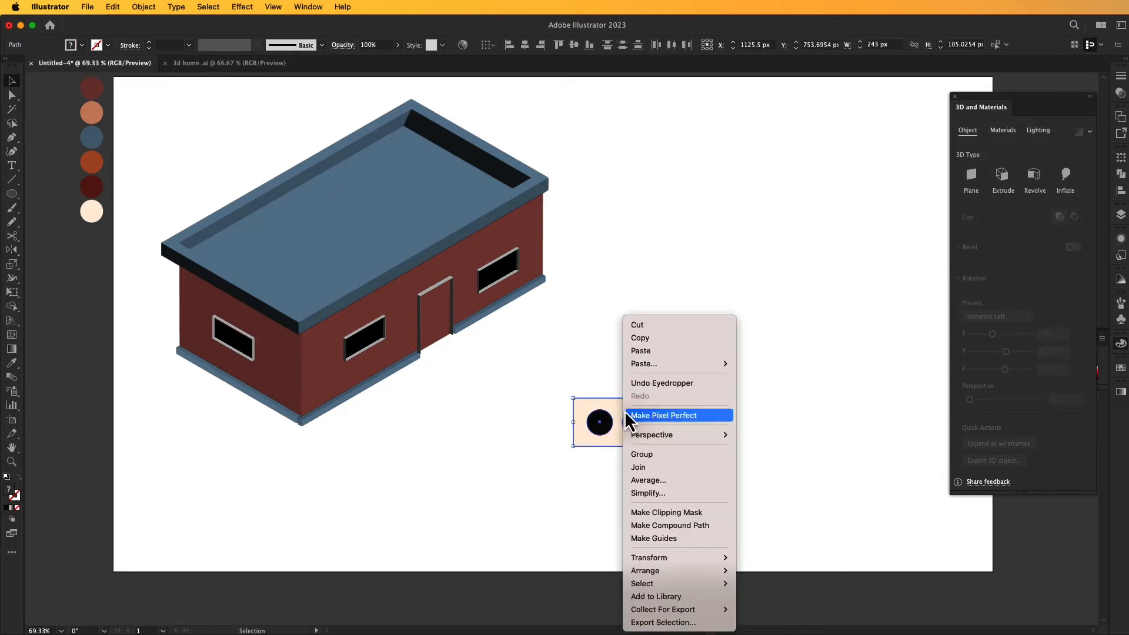
left_click(647, 456)
left_click(603, 478)
left_click(647, 438)
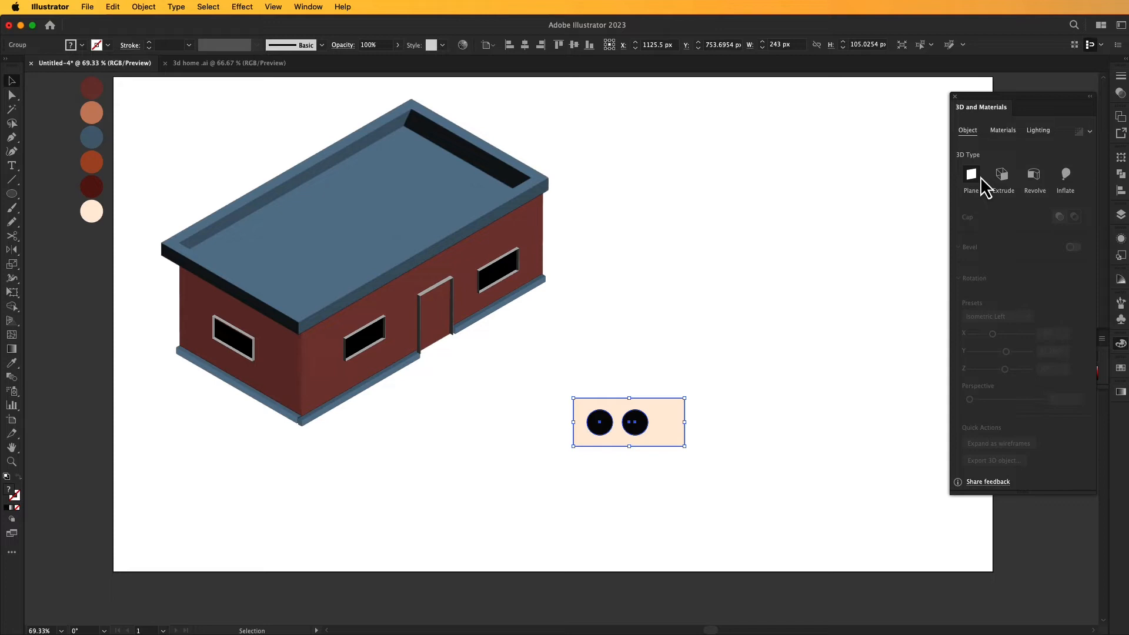
- Extrude the cream group in 3D with the Isometric Top rotation preset and rotate it a quarter turn to run parallel to the roof's long edge
left_click(1004, 175)
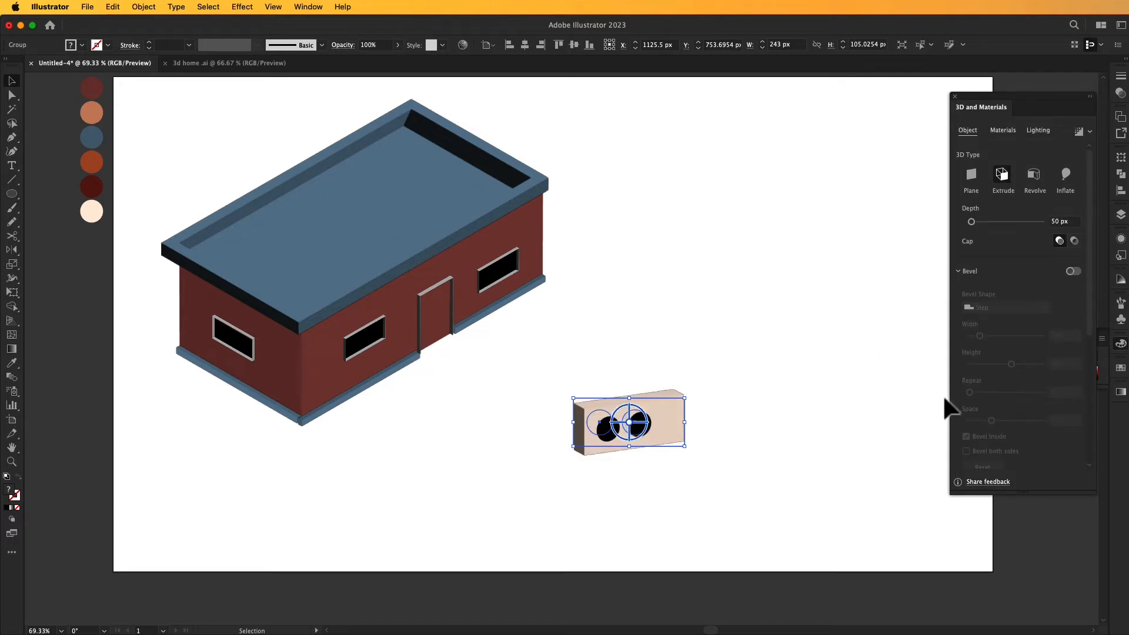
scroll(1031, 373, "down", 5)
left_click(1021, 321)
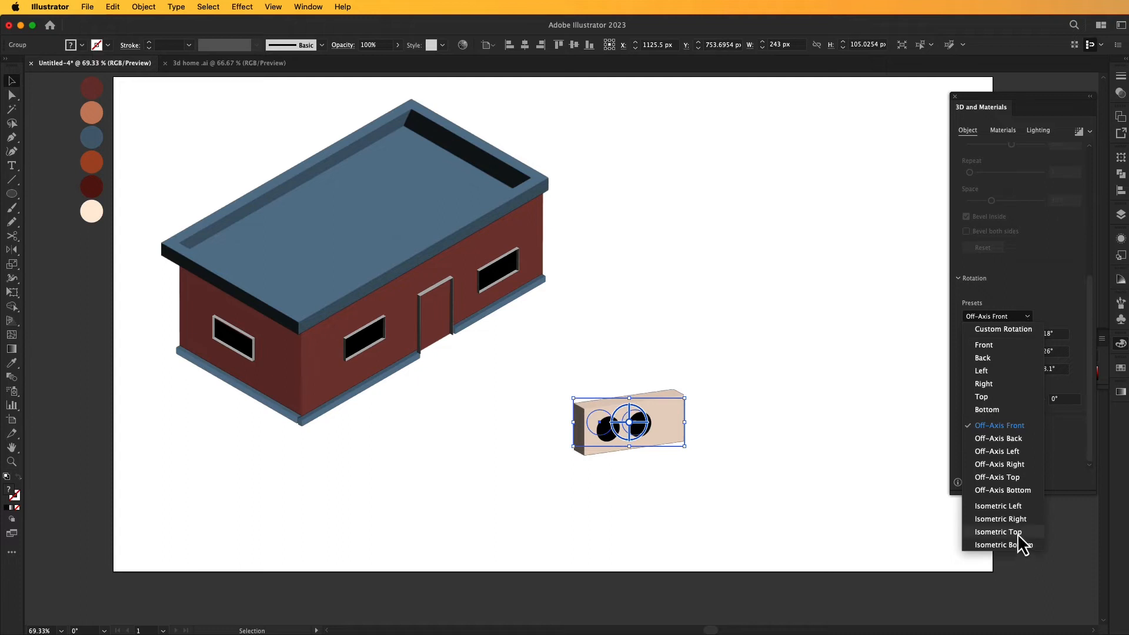
left_click(1017, 533)
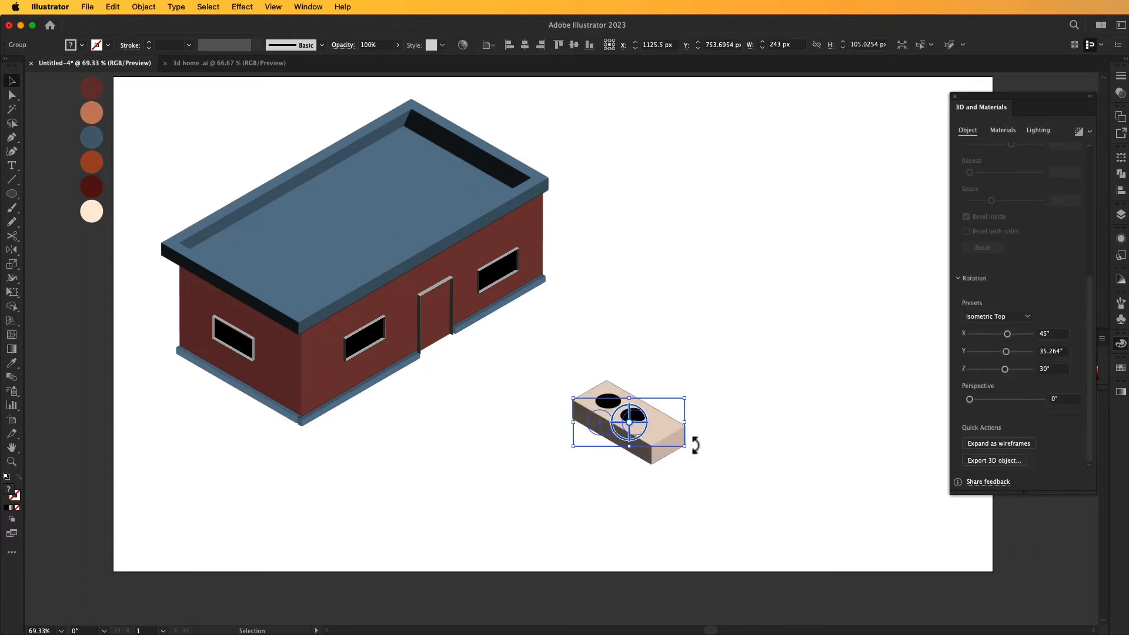
left_click_drag(691, 453, 676, 338)
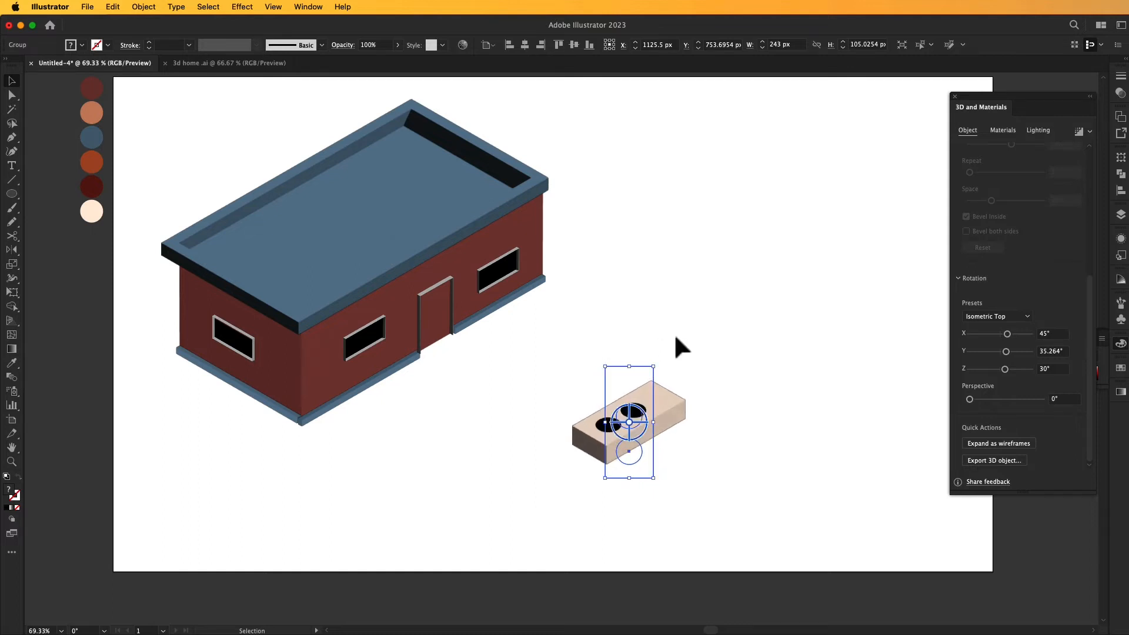
- Place a single cream vent block on the roof near its left corner and turn on its 3D shadow
left_click_drag(630, 366, 337, 196)
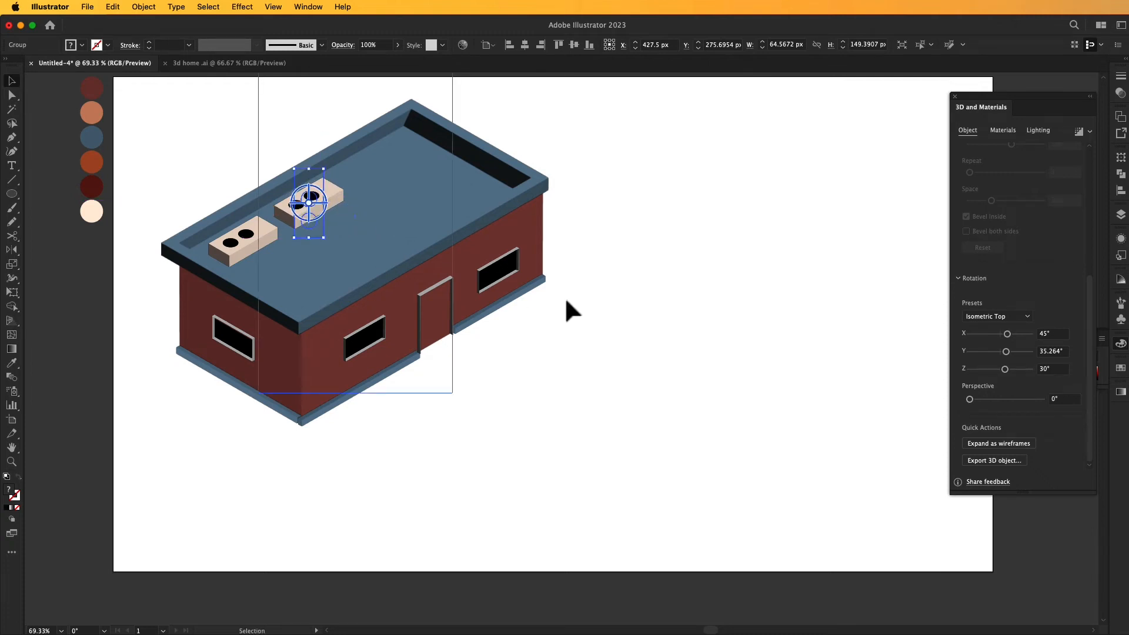
key("super+z")
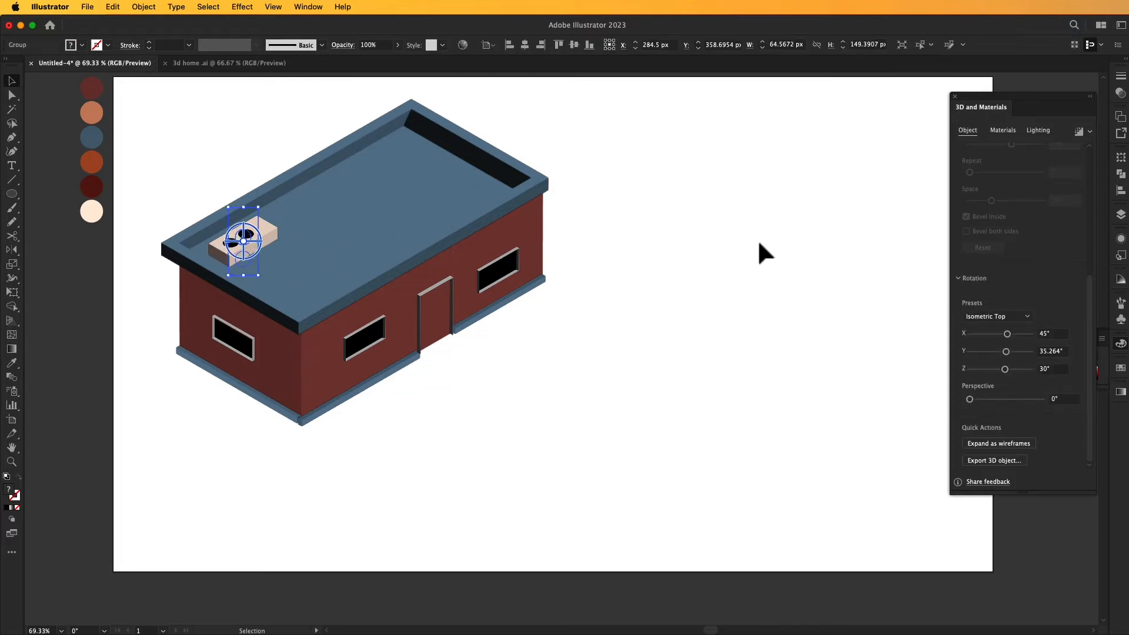
left_click(1038, 131)
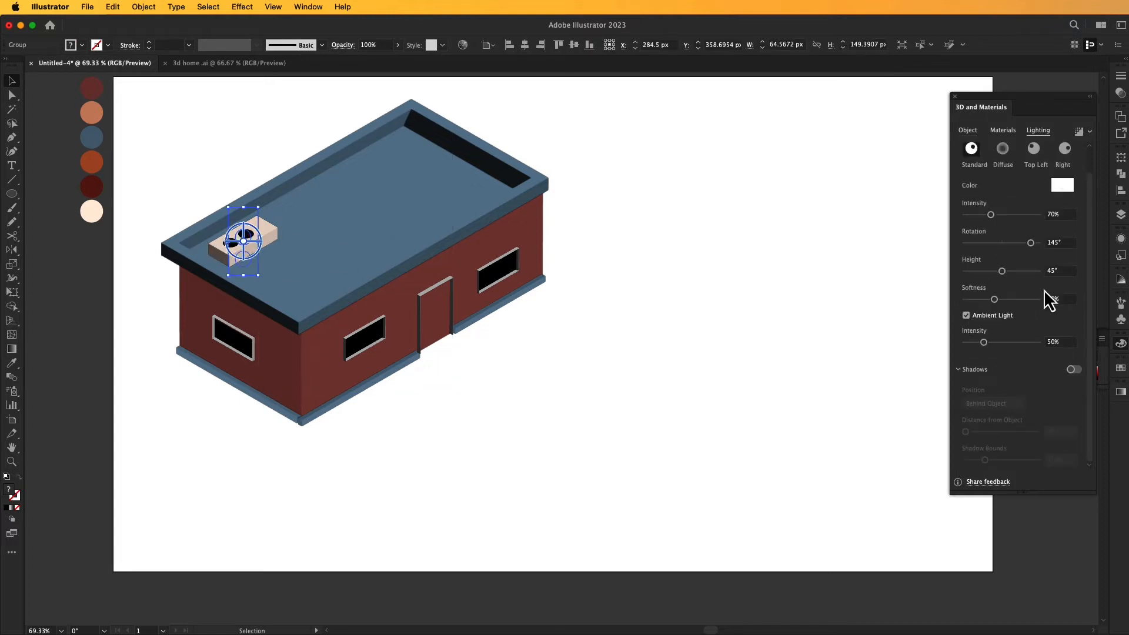
left_click(1074, 370)
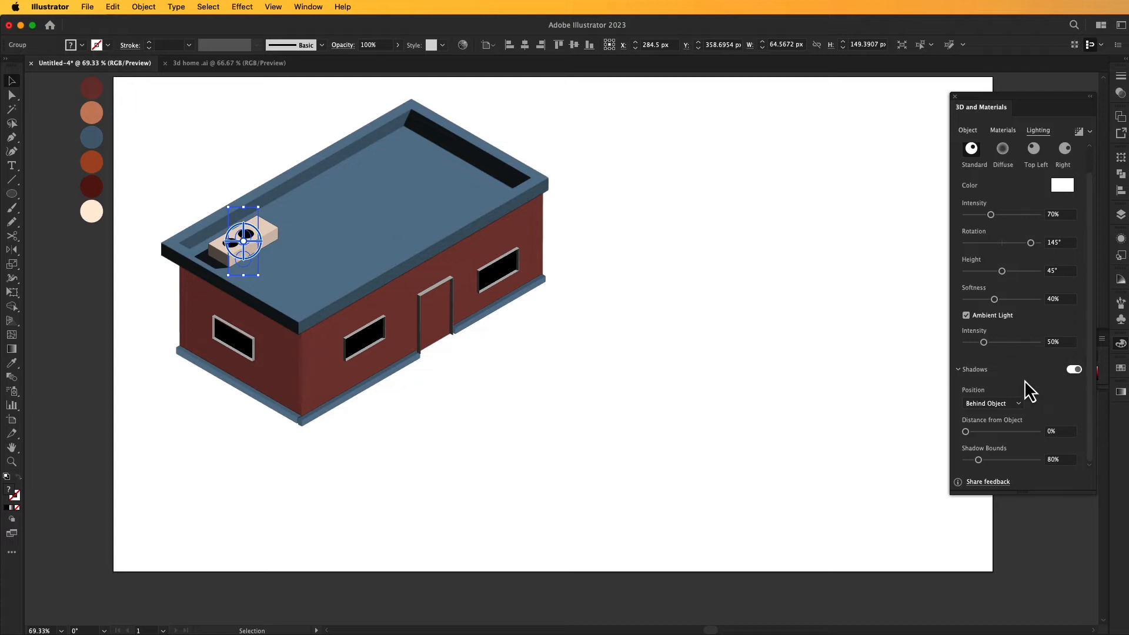
left_click(830, 357)
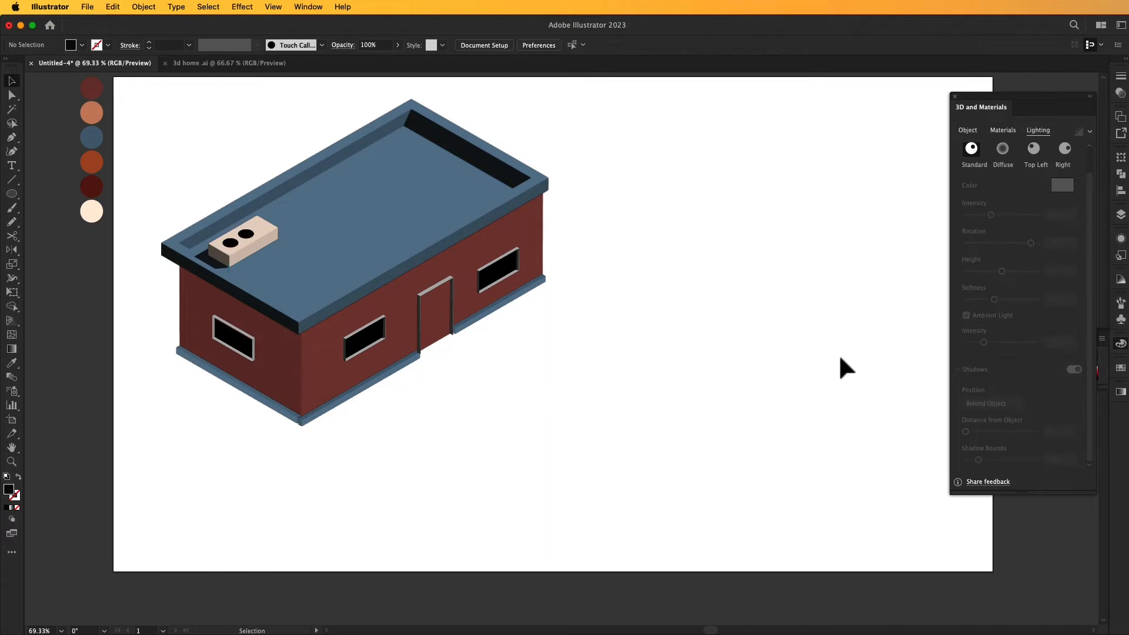
- Duplicate the shadowed vent block and place the copy further along the roof's rear edge
left_click(254, 231)
left_click_drag(260, 242, 330, 202)
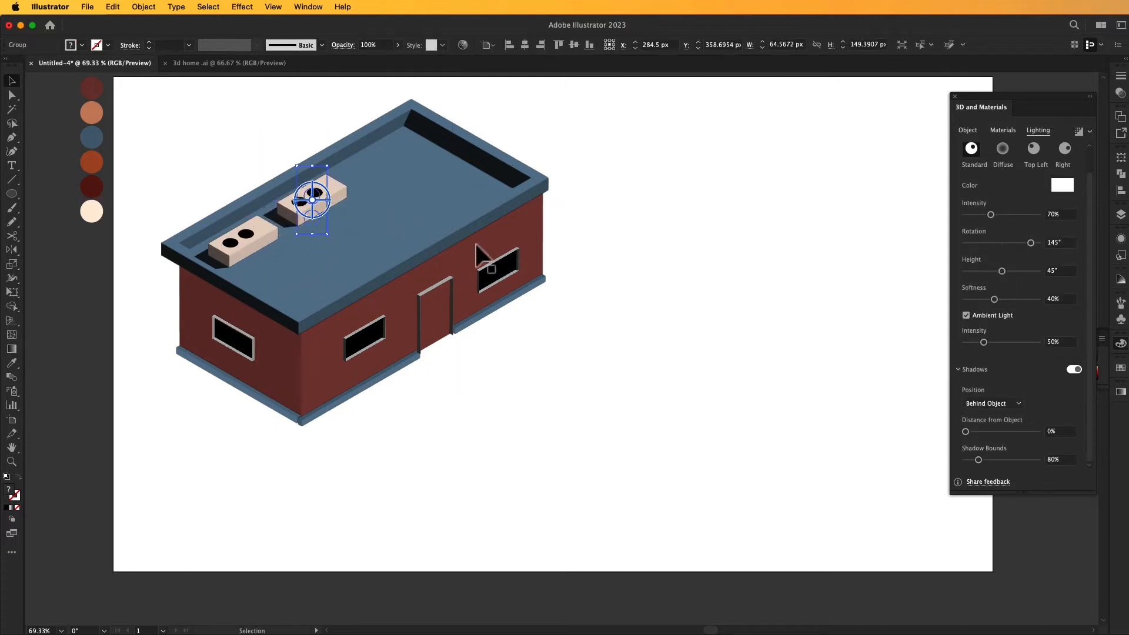
left_click(683, 303)
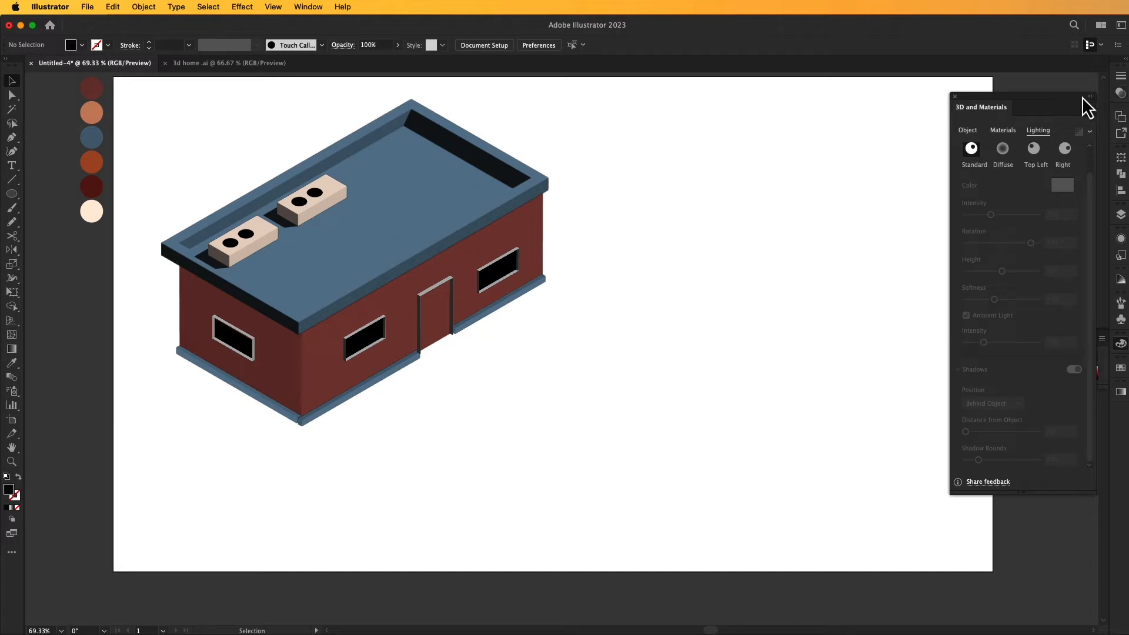
key("space")
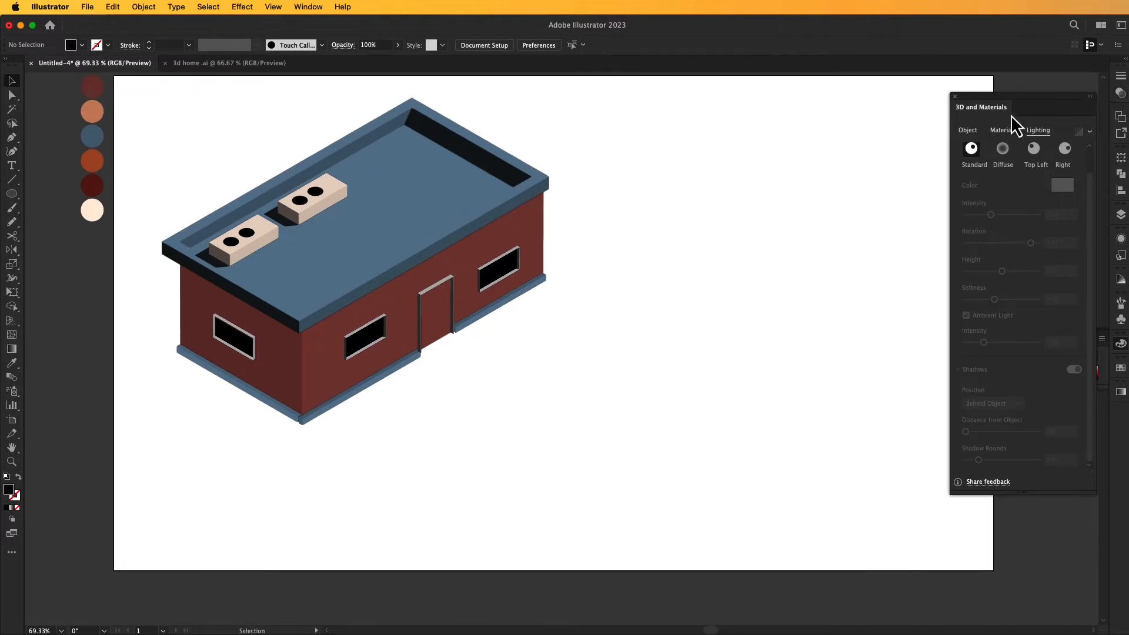
left_click(1088, 97)
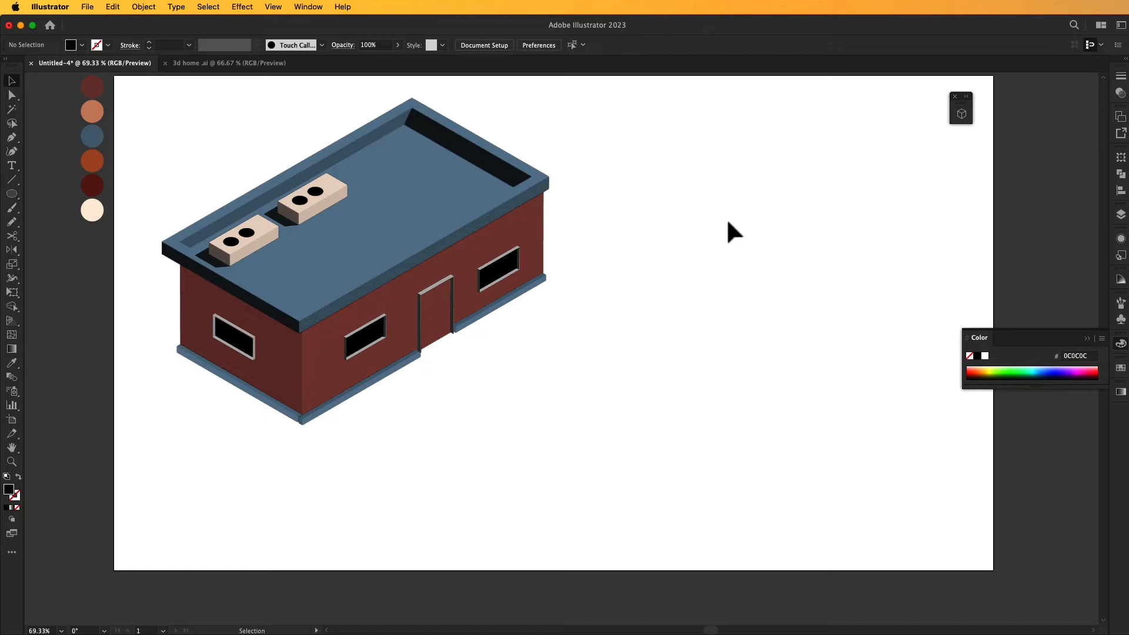
left_click(964, 109)
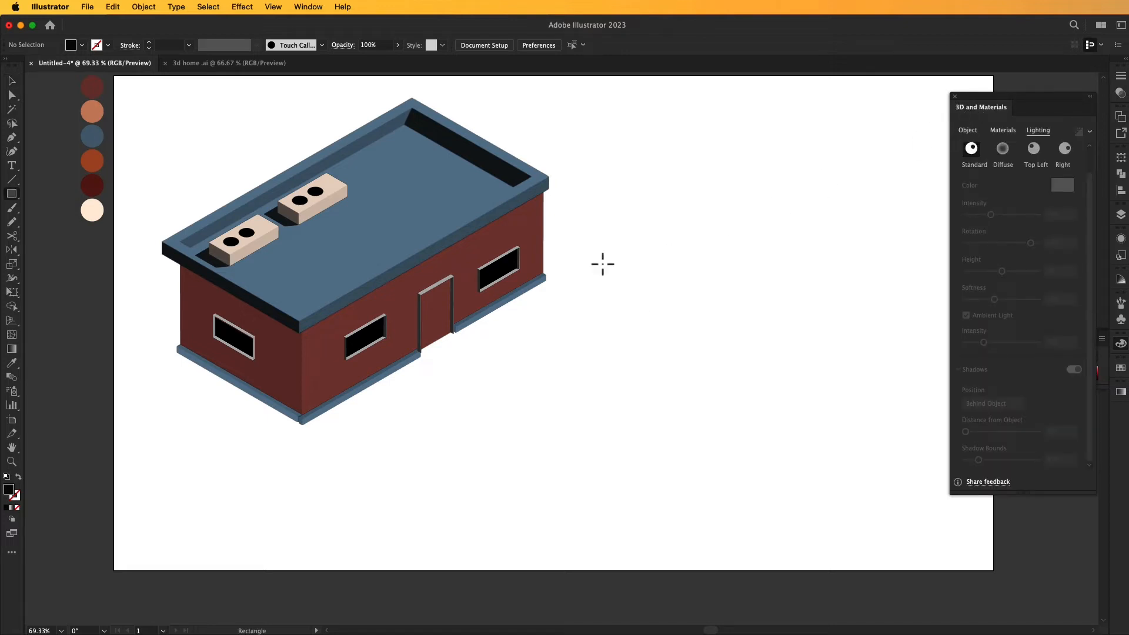
- Draw a black rectangle beside the house and enlarge it to about 631 × 873 px
left_click_drag(596, 257, 613, 318)
key("v")
left_click(615, 415)
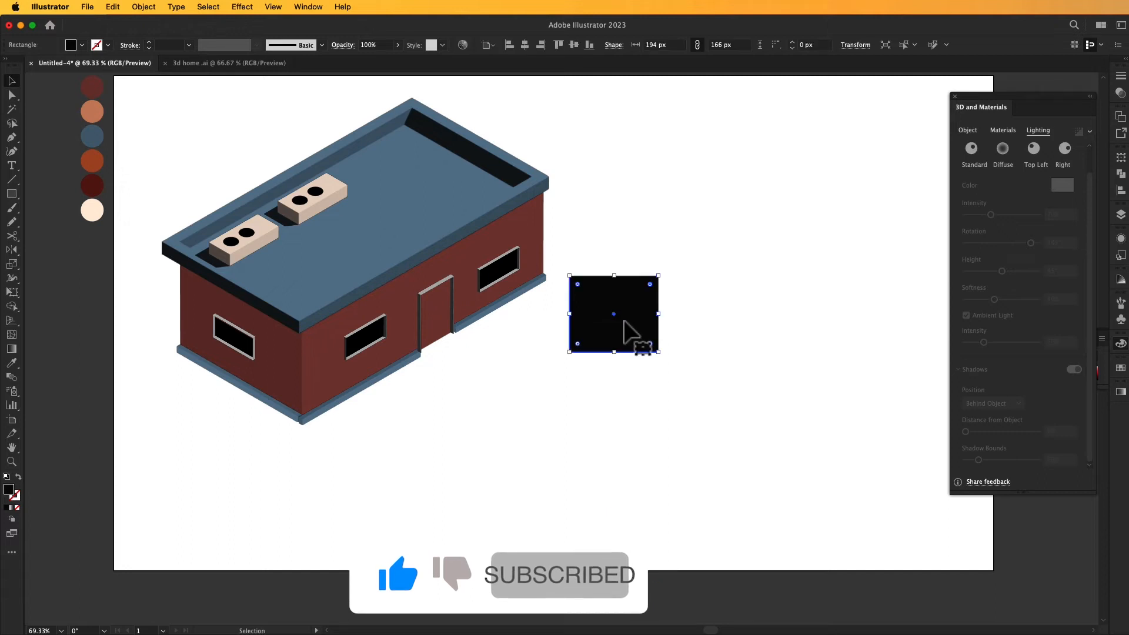
left_click_drag(659, 352, 858, 540)
left_click_drag(769, 434, 782, 295)
left_click_drag(726, 396, 746, 536)
left_click_drag(867, 341, 907, 344)
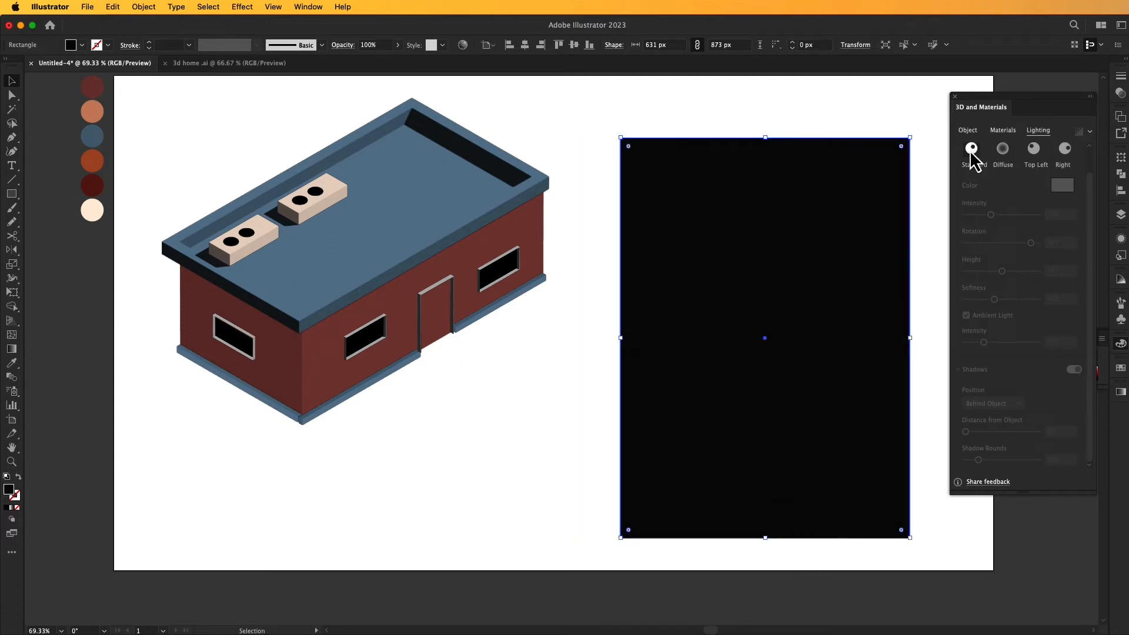
- Extrude the black rectangle to a depth of 10 px and apply the Isometric Top rotation preset
left_click(969, 131)
left_click(1001, 175)
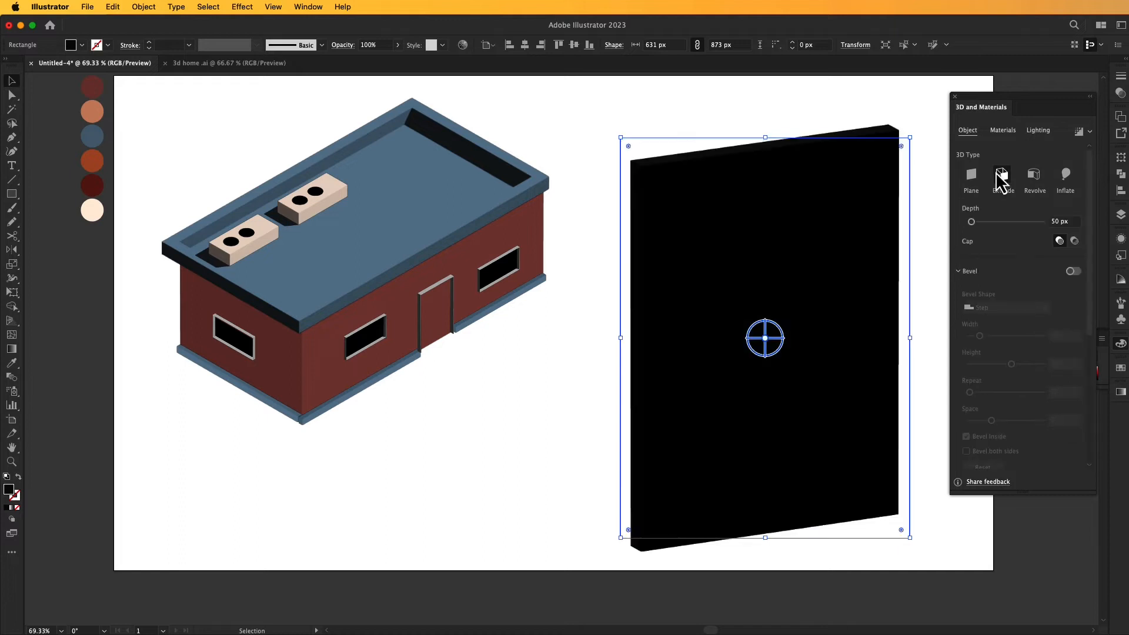
left_click(1056, 222)
key("BackSpace")
type("10")
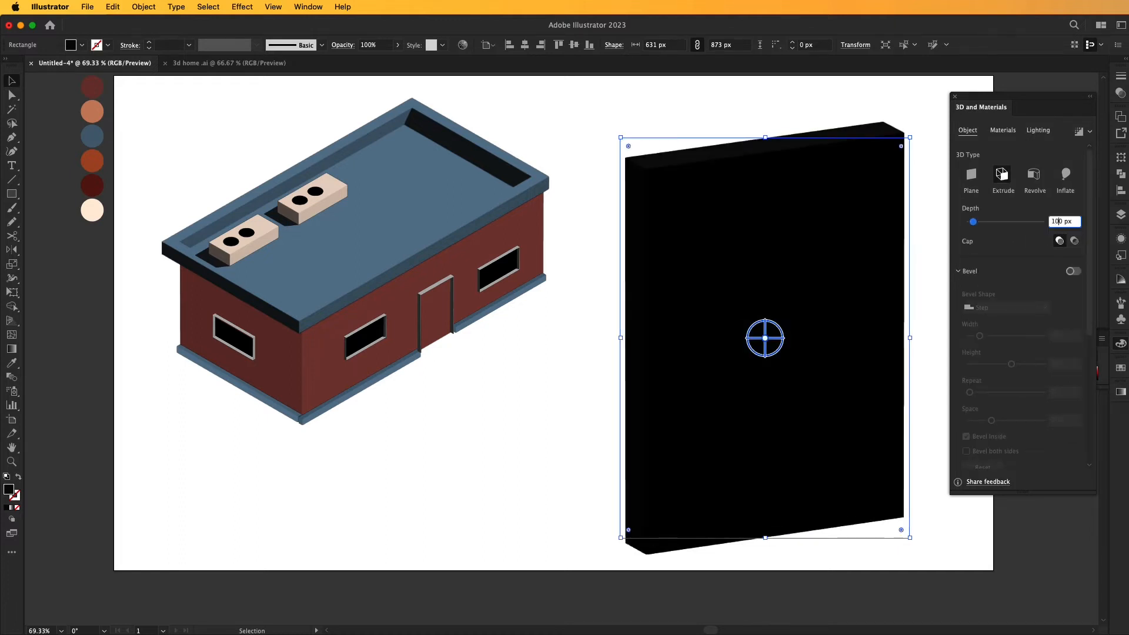
key("BackSpace")
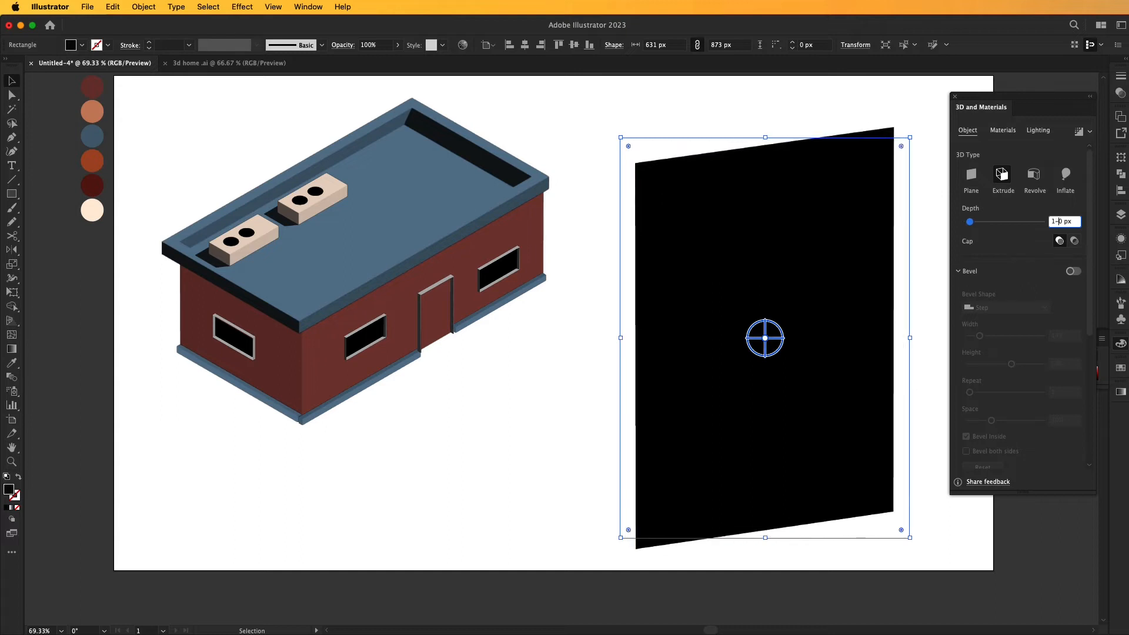
scroll(1011, 382, "down", 5)
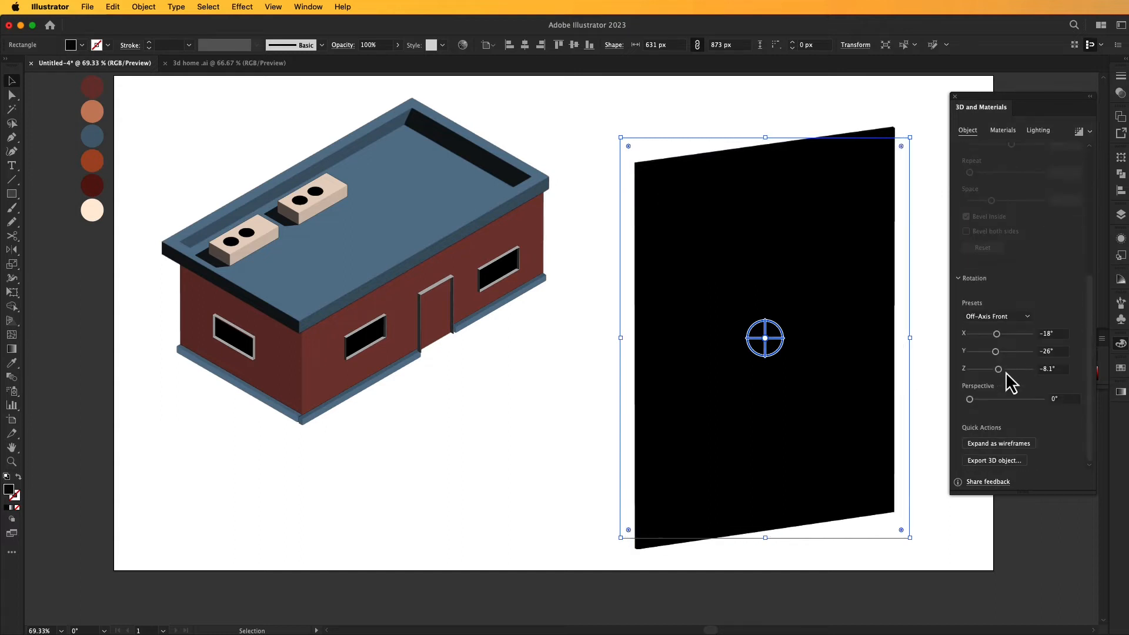
left_click(1027, 318)
left_click(1021, 534)
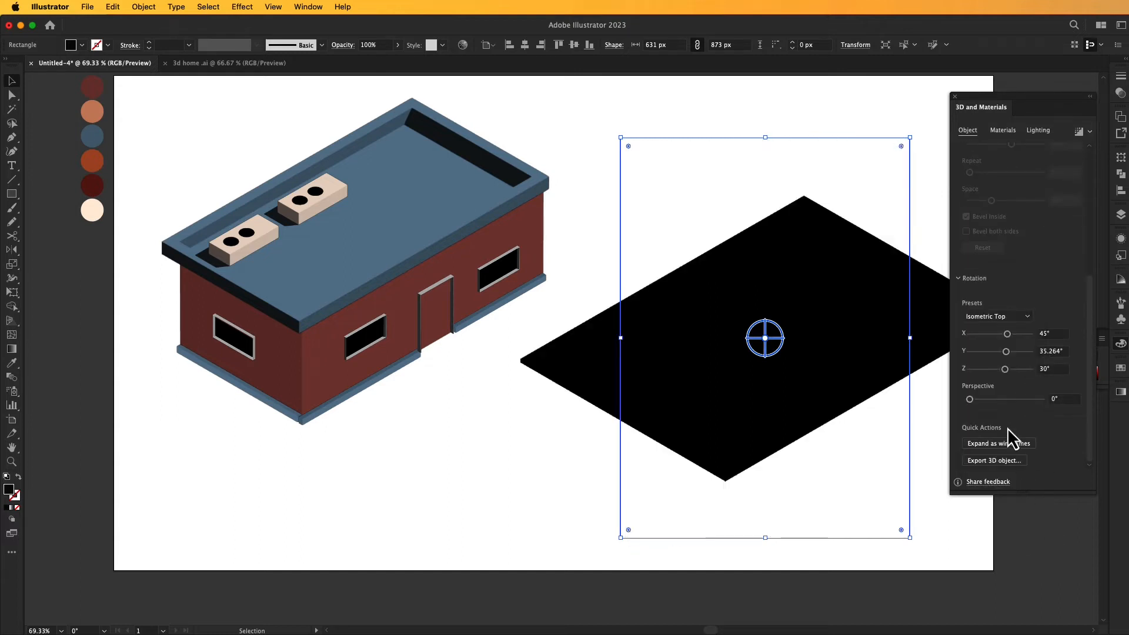
- Apply the Heavy Golden Dawn Clean material to the flat slab
left_click(1035, 130)
left_click(1003, 130)
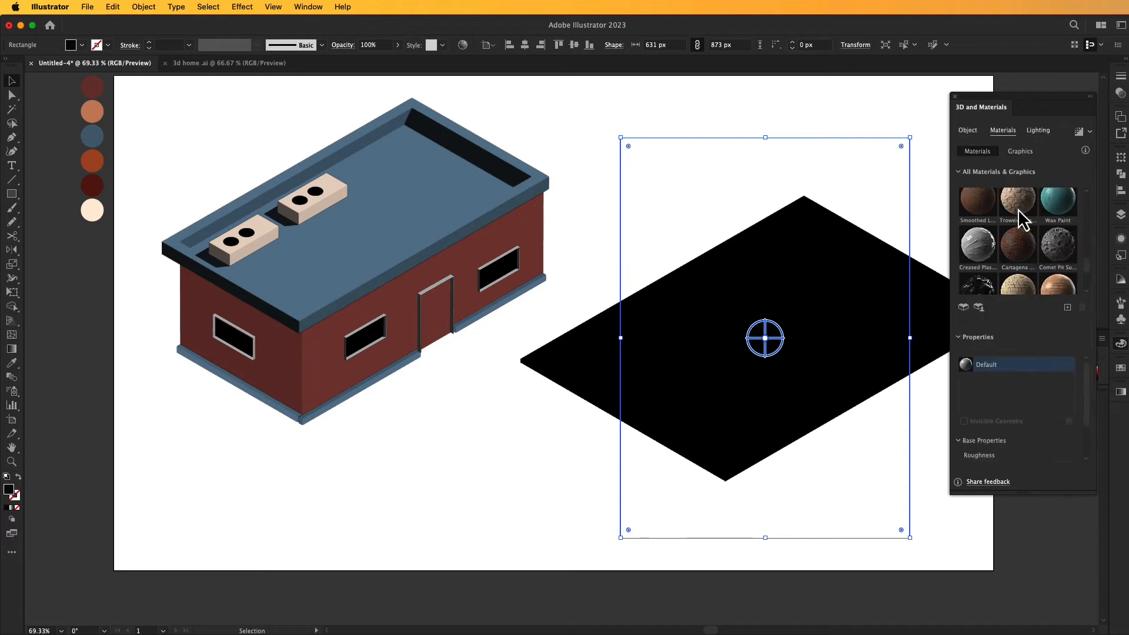
scroll(1026, 274, "up", 3)
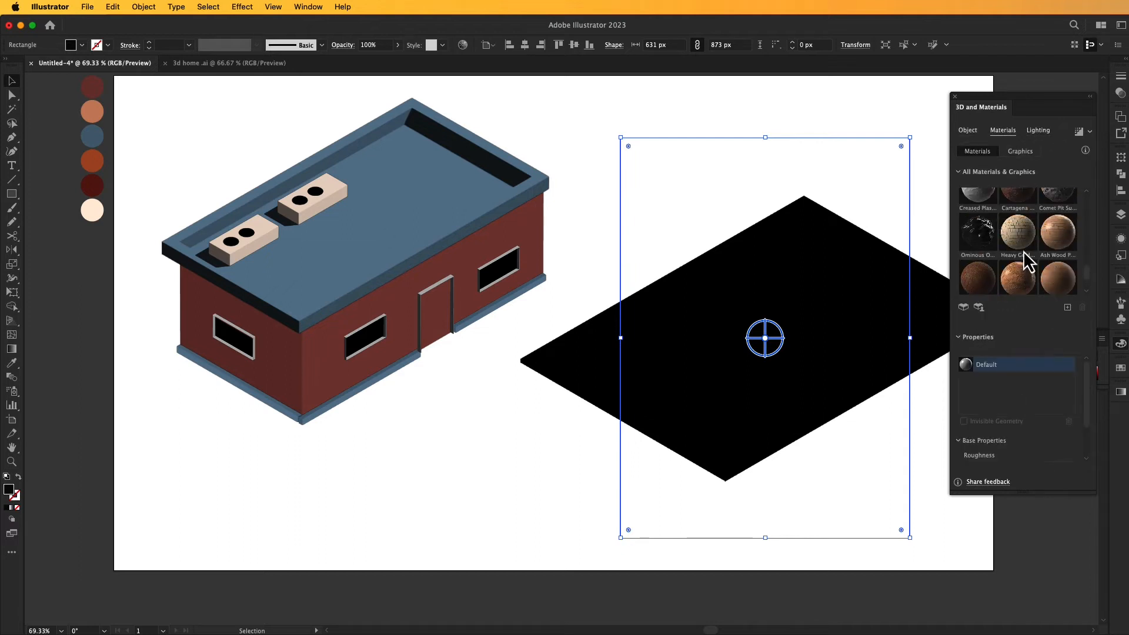
left_click(1016, 241)
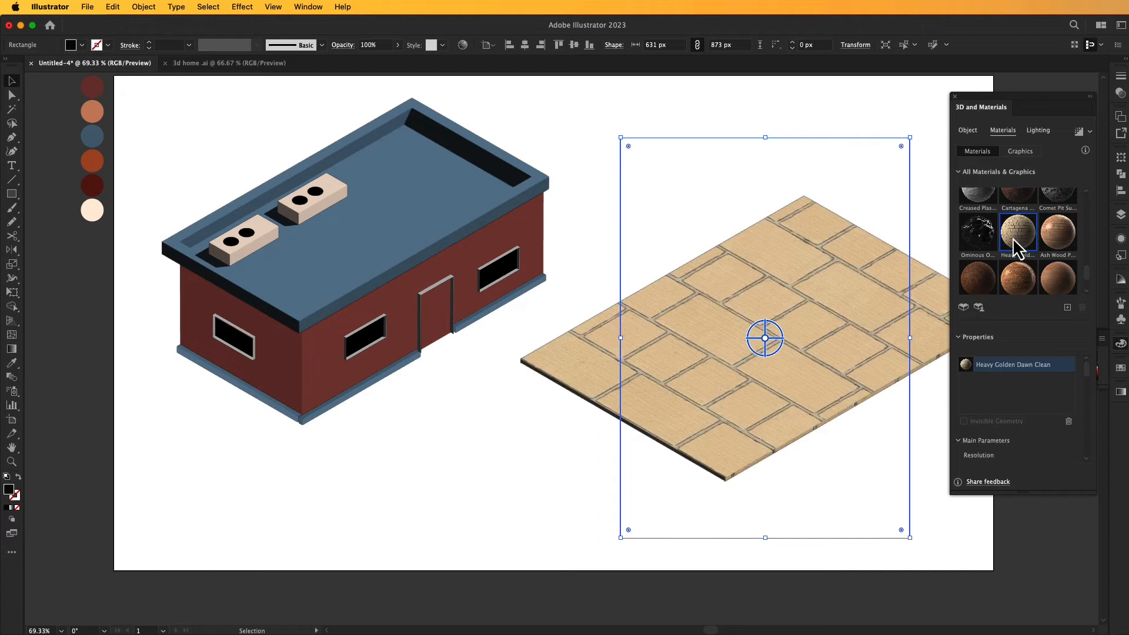
scroll(1017, 246, "up", 1)
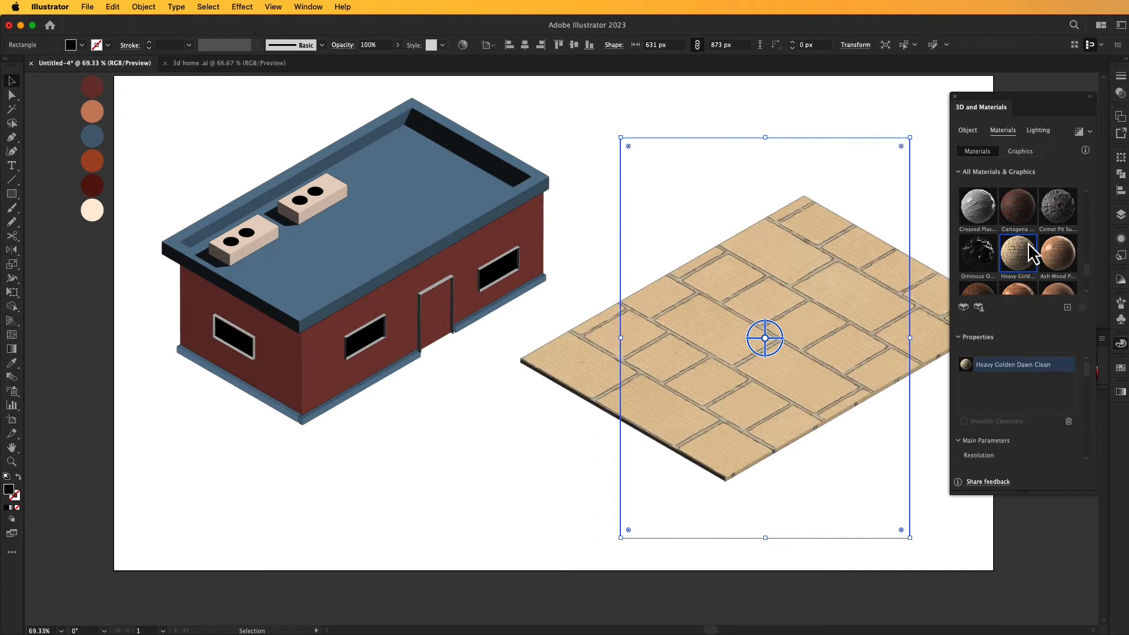
scroll(1027, 247, "down", 3)
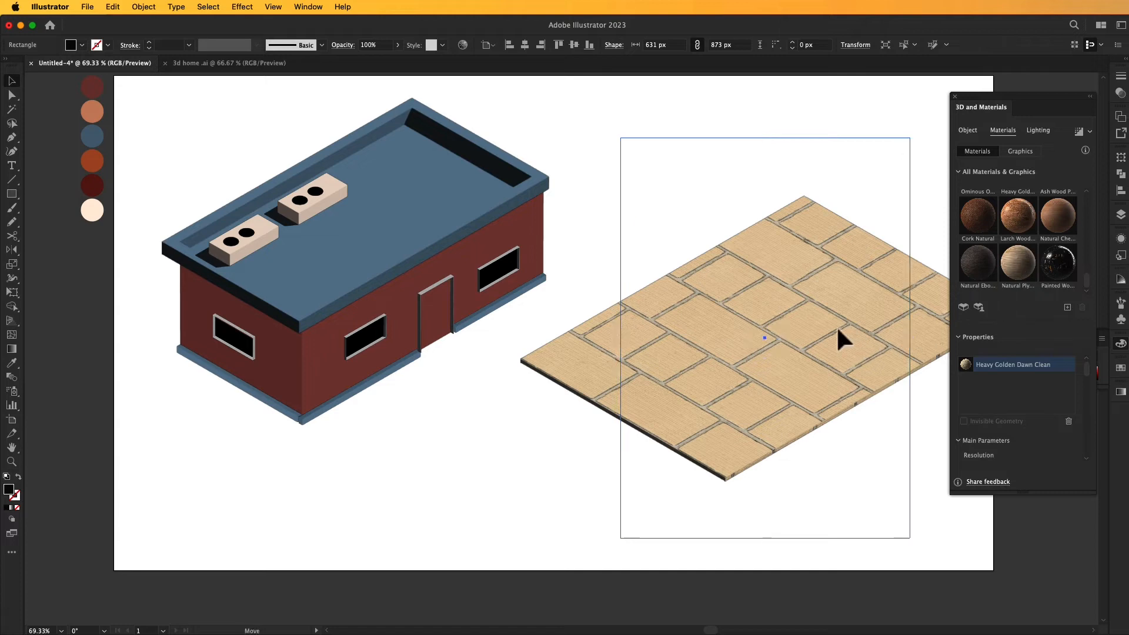
- Move the paved slab over to the house and send it to the back
left_click_drag(849, 327, 620, 370)
right_click(569, 286)
mouse_move(588, 571)
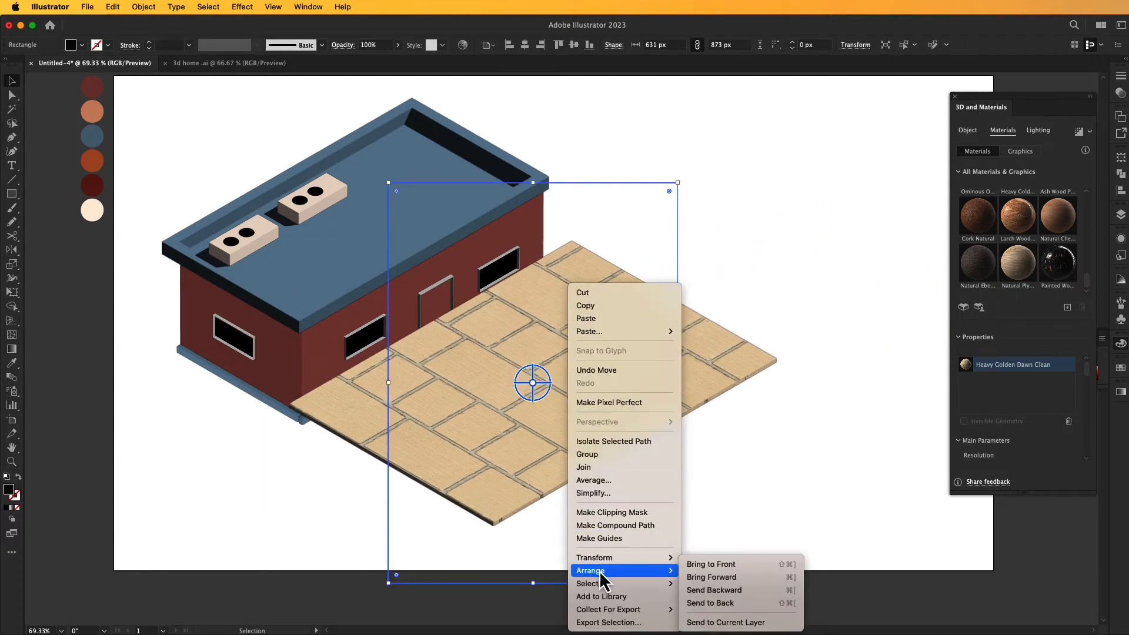
left_click(720, 605)
left_click(743, 475)
- Position the paved slab under the house and enlarge it to about 811 × 1122 px so it extends around the walls
left_click_drag(665, 419, 465, 340)
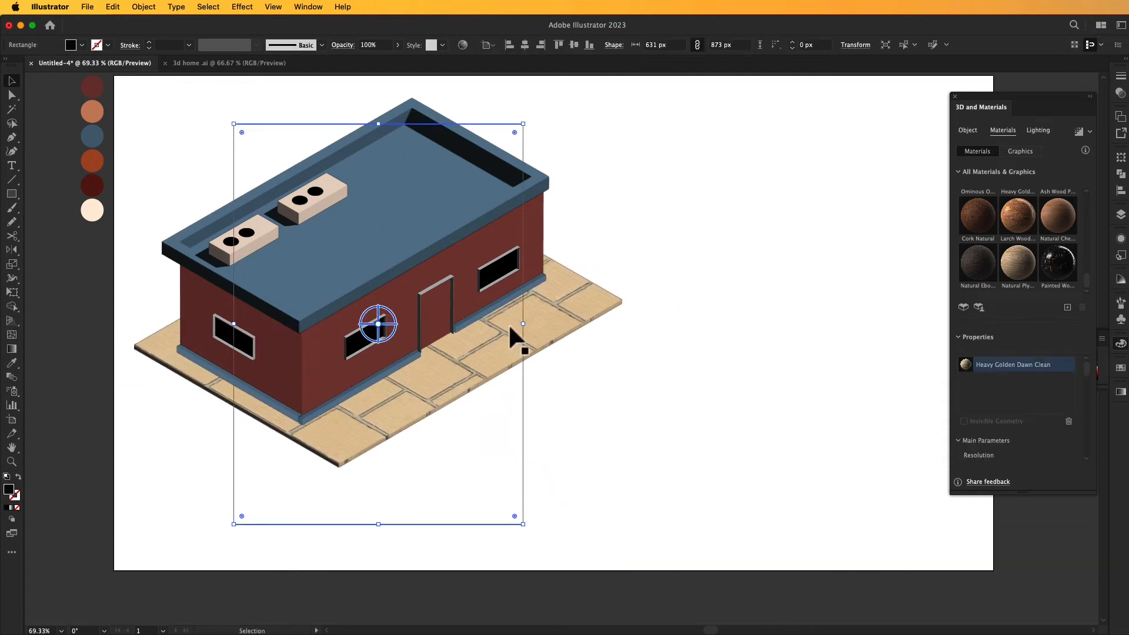
left_click_drag(523, 326, 563, 307)
left_click_drag(475, 364, 494, 387)
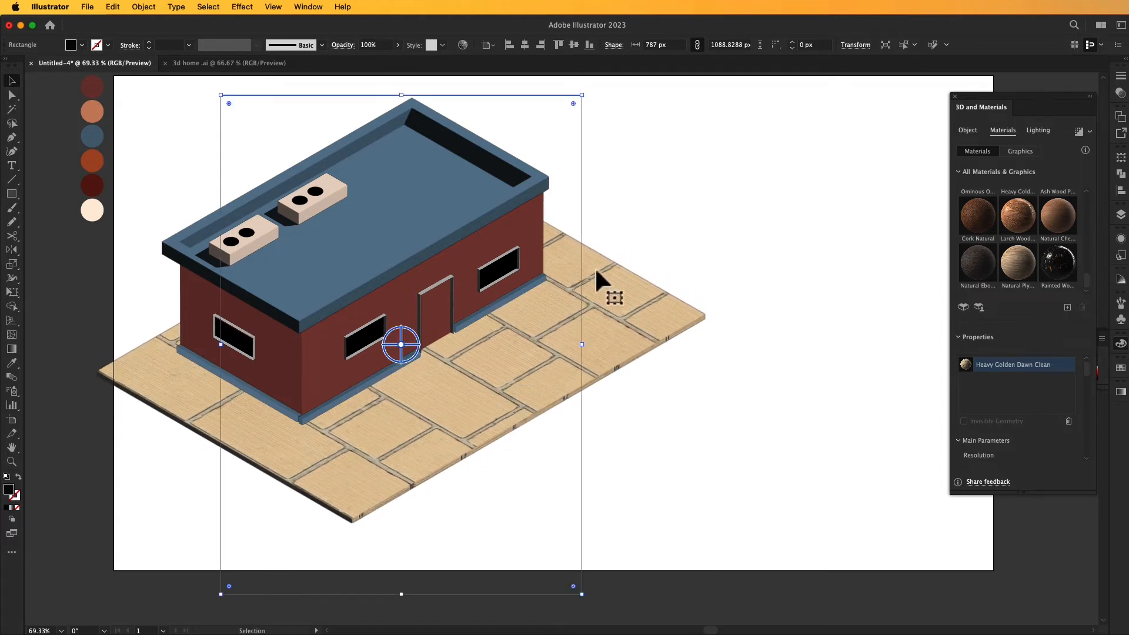
left_click_drag(533, 383, 508, 364)
left_click_drag(559, 328, 568, 330)
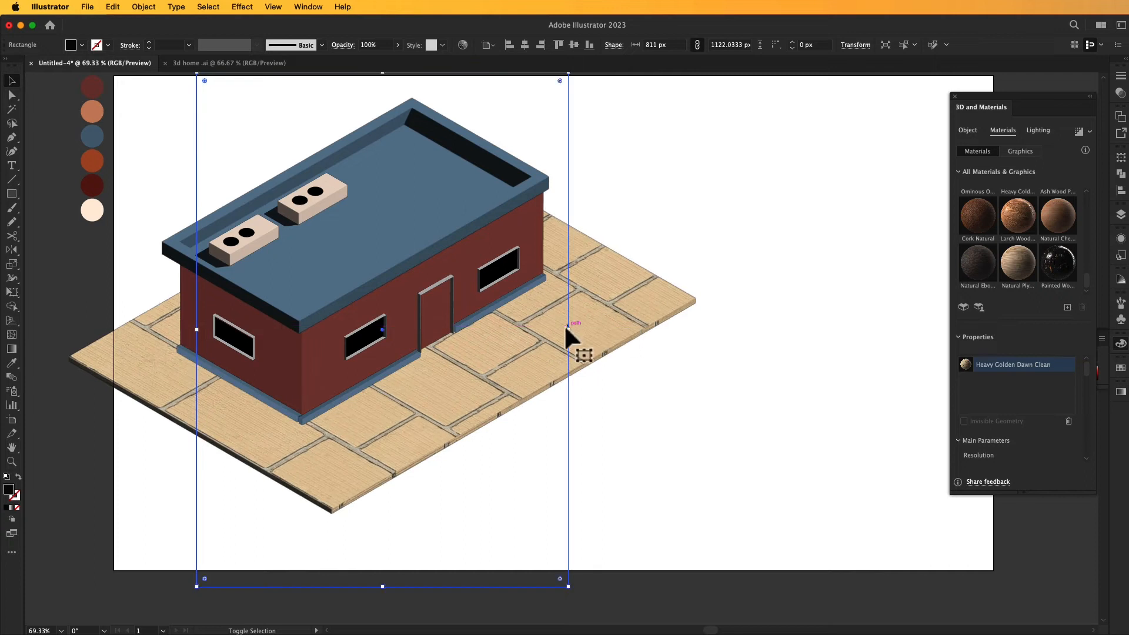
- Draw a 100 × 179 px rectangle beside the paved slab and fill it with the terracotta colour sampled from the palette circles
left_click(667, 373)
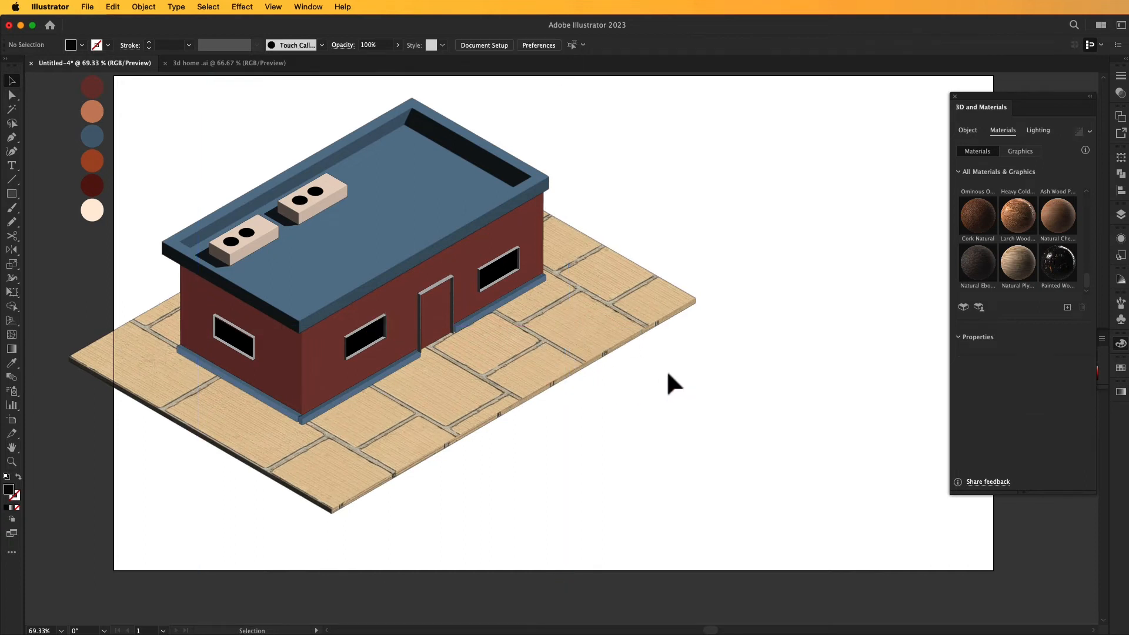
key("m")
left_click_drag(693, 361, 740, 443)
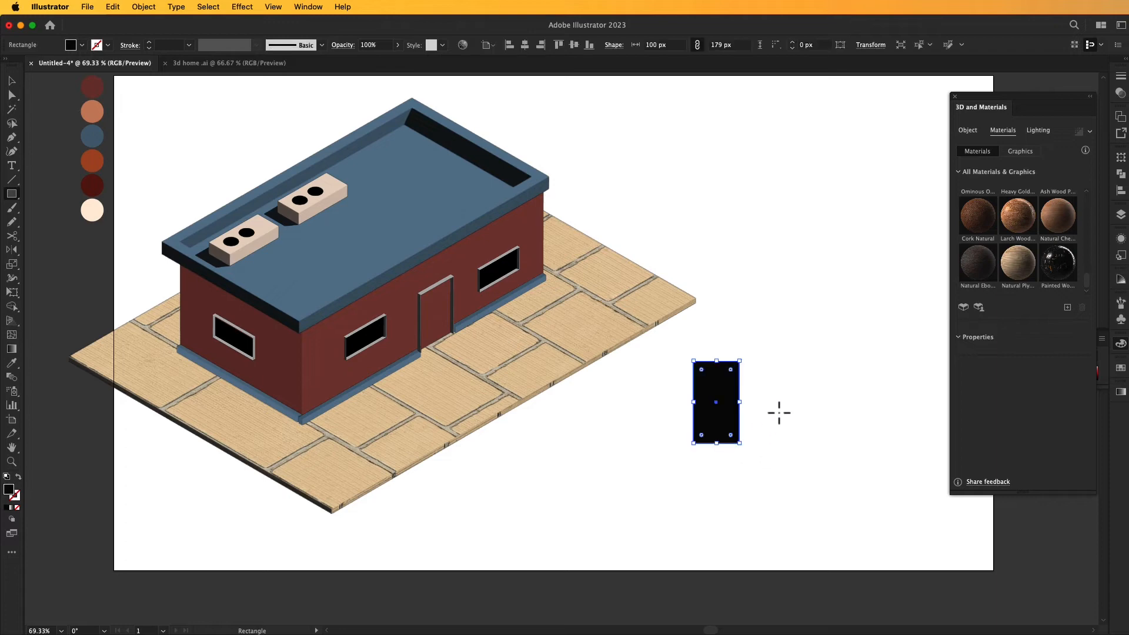
key("i")
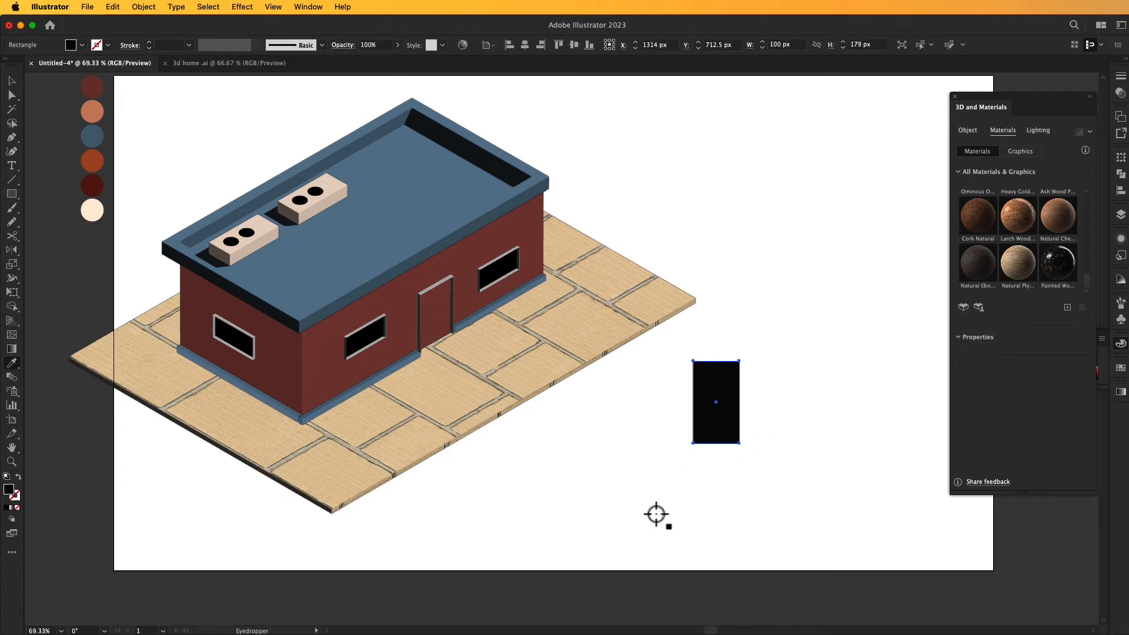
left_click(92, 112)
left_click(12, 80)
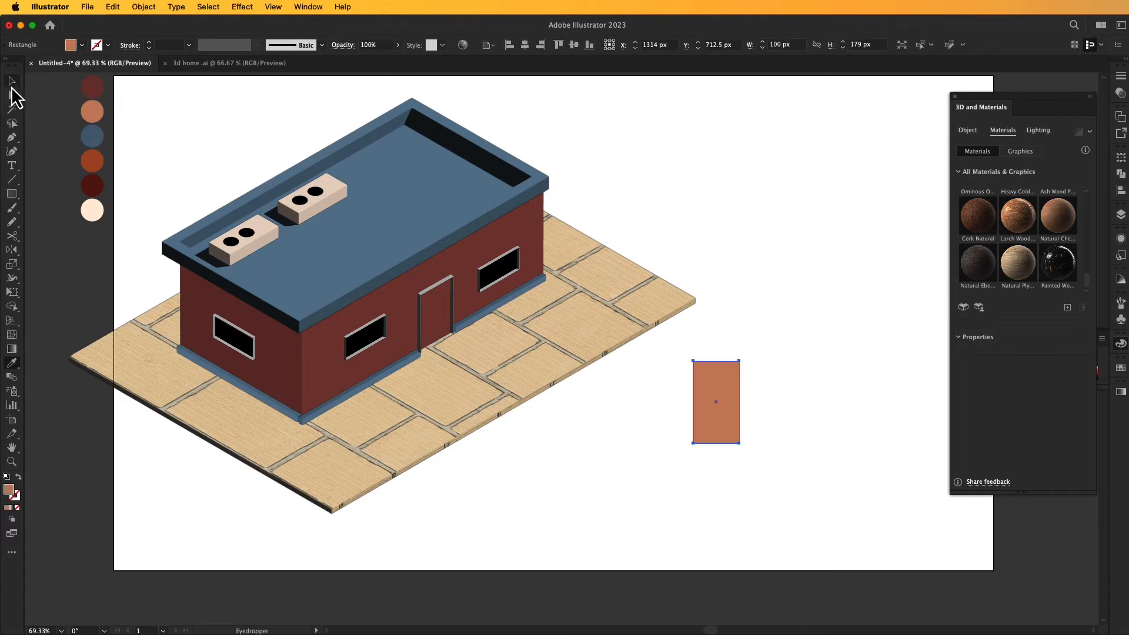
left_click(672, 422)
- Turn the terracotta rectangle into a 3D plane with the Isometric Right rotation preset
left_click(725, 403)
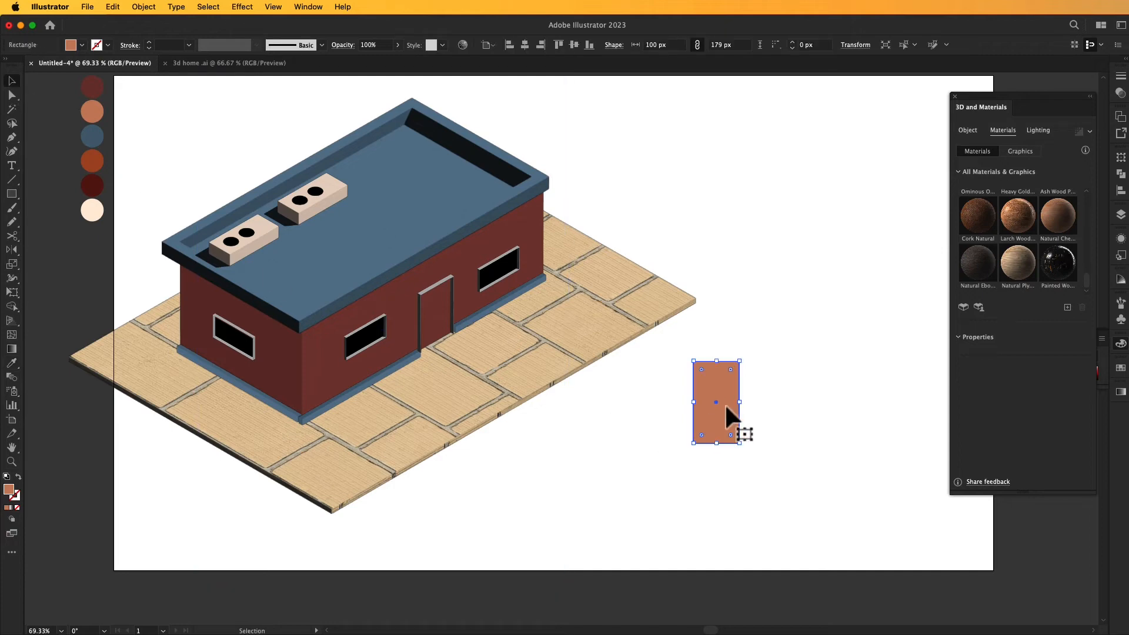
left_click(968, 131)
left_click(971, 174)
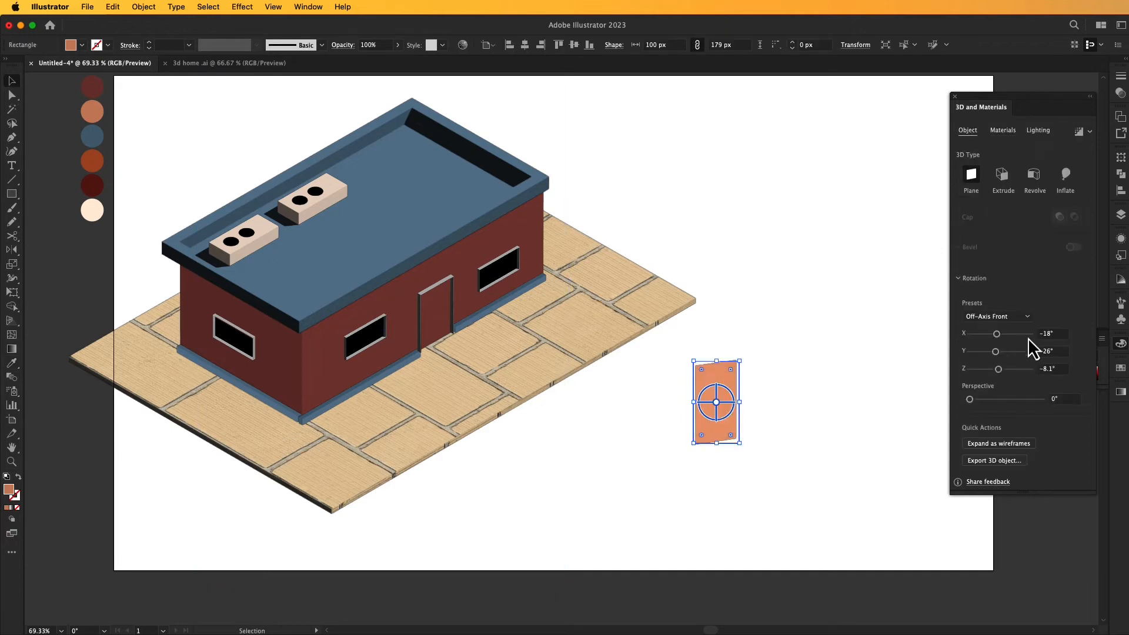
left_click(1026, 318)
left_click(1026, 524)
left_click(873, 450)
- Move the terracotta panel into the door frame on the house's front wall
left_click_drag(733, 427, 437, 353)
left_click(477, 337)
left_click(656, 388)
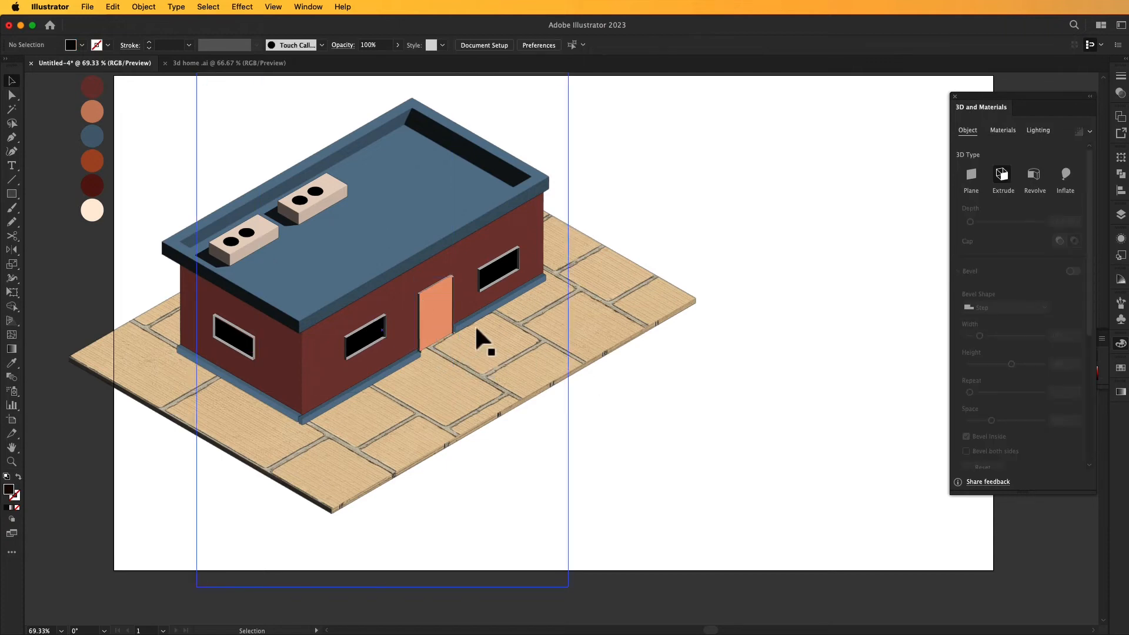
- Lock the terracotta door panel and the blue roof rim
left_click(429, 303)
key("super+shift+a")
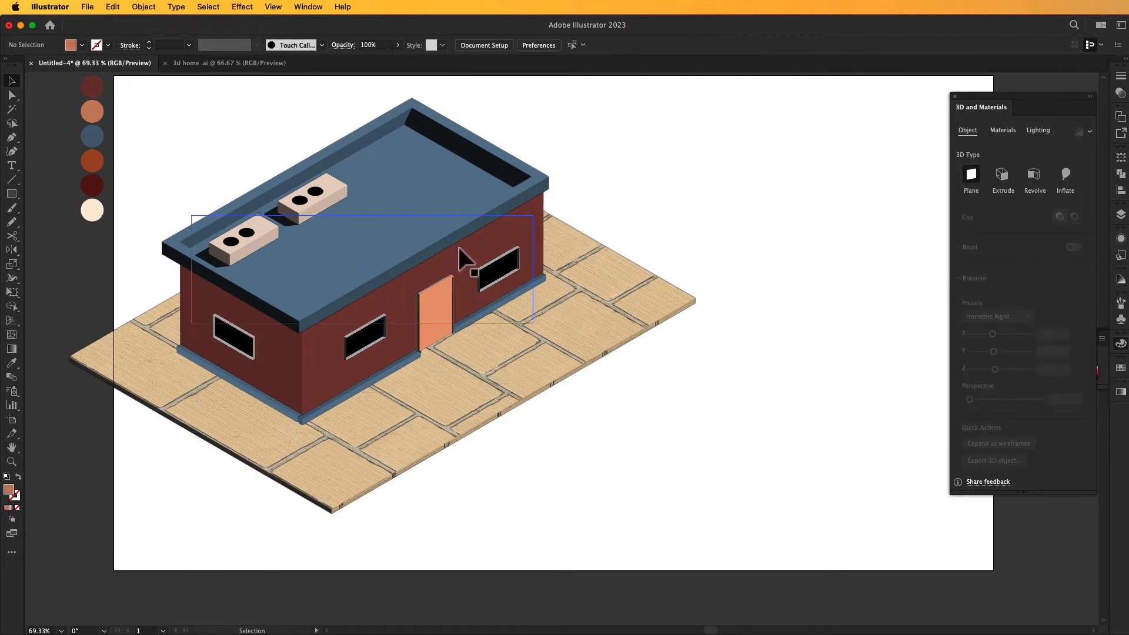
left_click(396, 295)
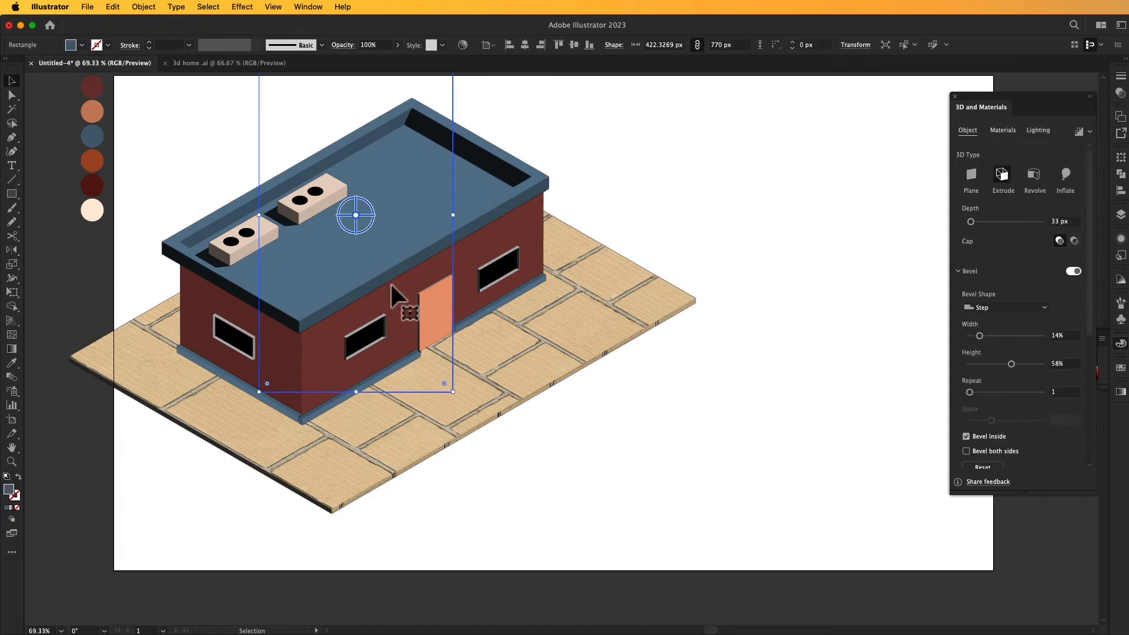
key("super+shift+a")
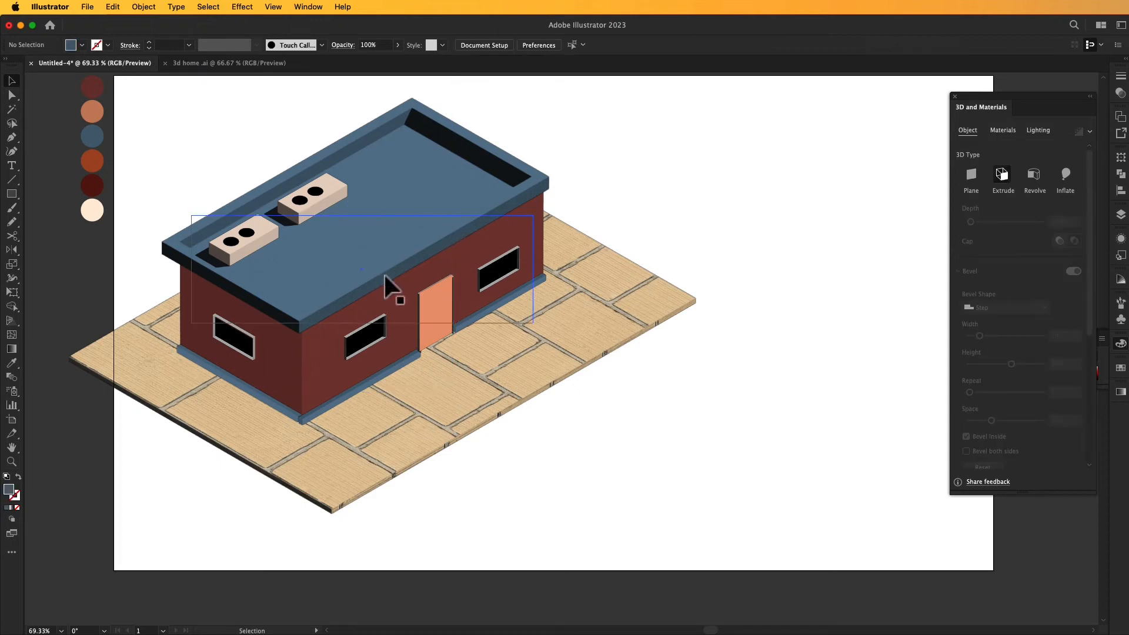
- Bring the grey door frame to the front so it sits over the terracotta door panel
left_click(428, 287)
right_click(428, 286)
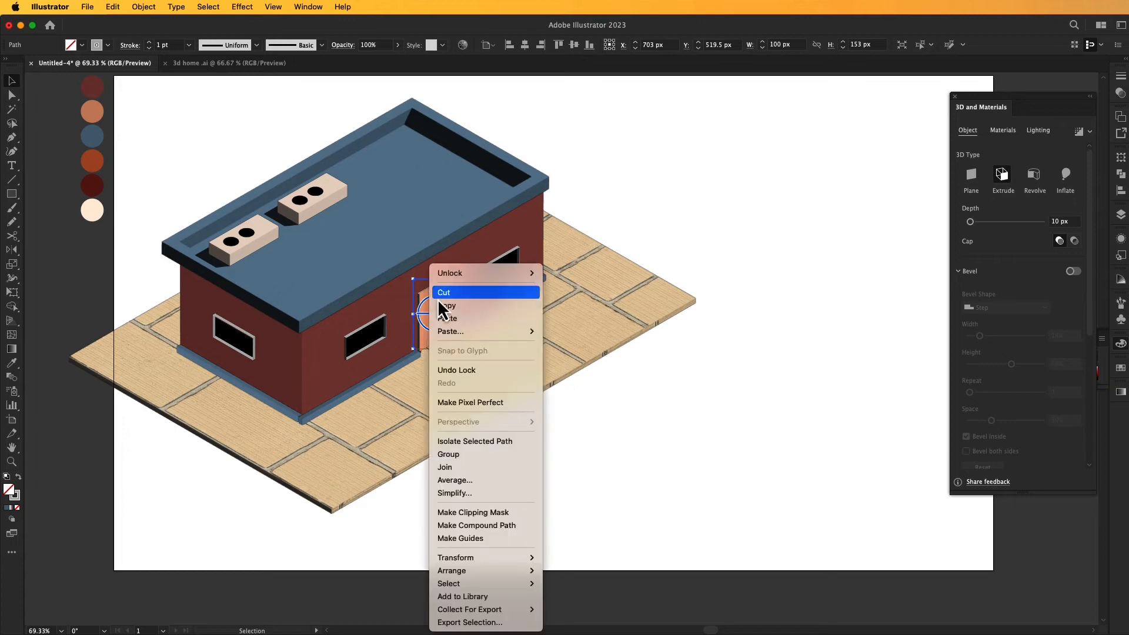
mouse_move(461, 570)
left_click(575, 563)
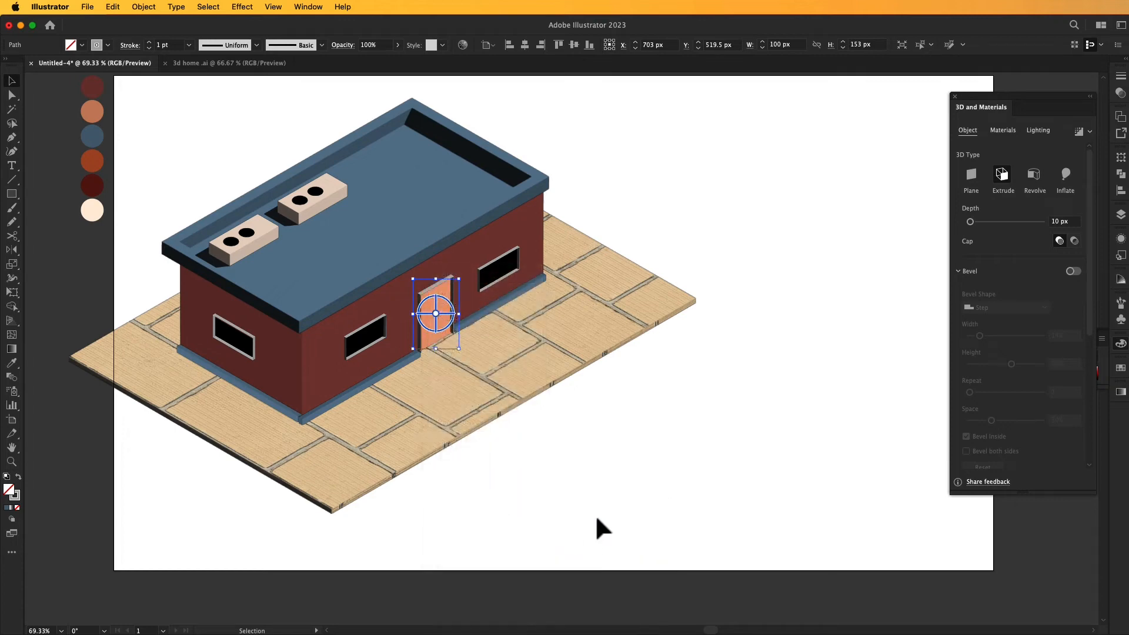
left_click(615, 422)
- Draw a tall 63 × 178 px rectangle for a fence picket on the empty area in front of the slab
key("space")
left_click_drag(651, 419, 658, 415)
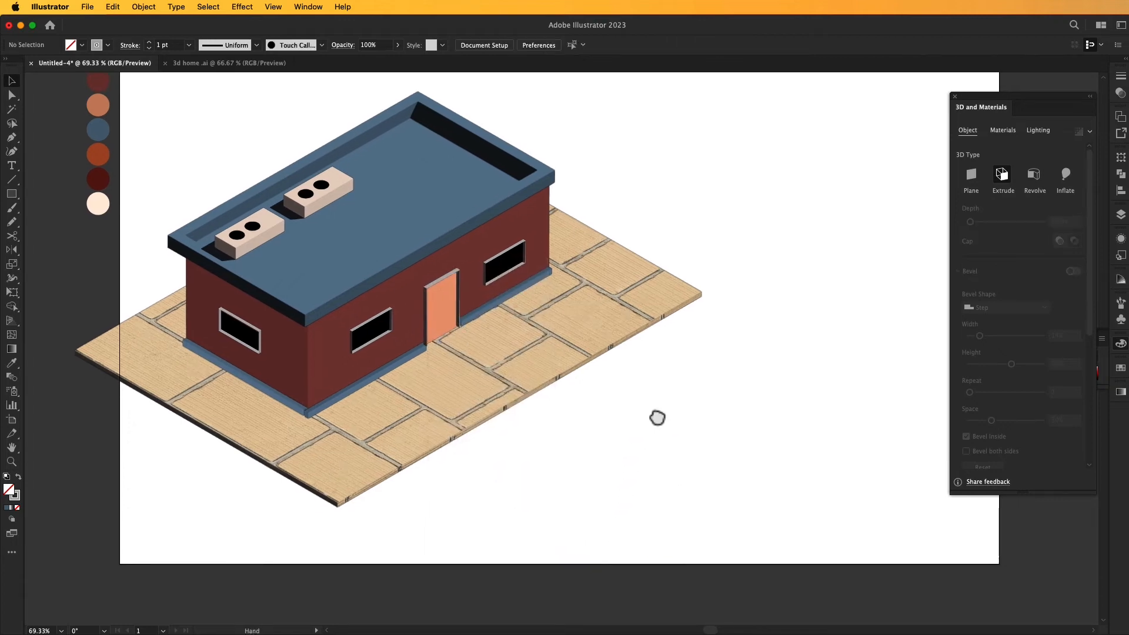
left_click_drag(795, 254, 766, 276)
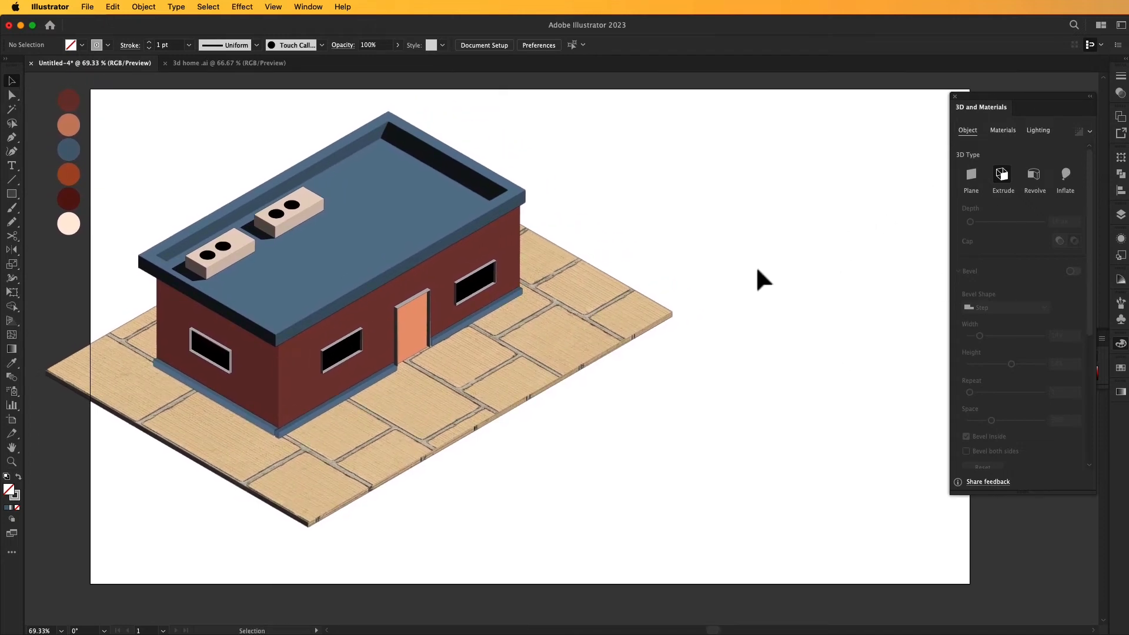
mouse_move(530, 470)
left_mouse_down()
mouse_move(538, 511)
mouse_move(587, 566)
mouse_move(559, 552)
left_mouse_up()
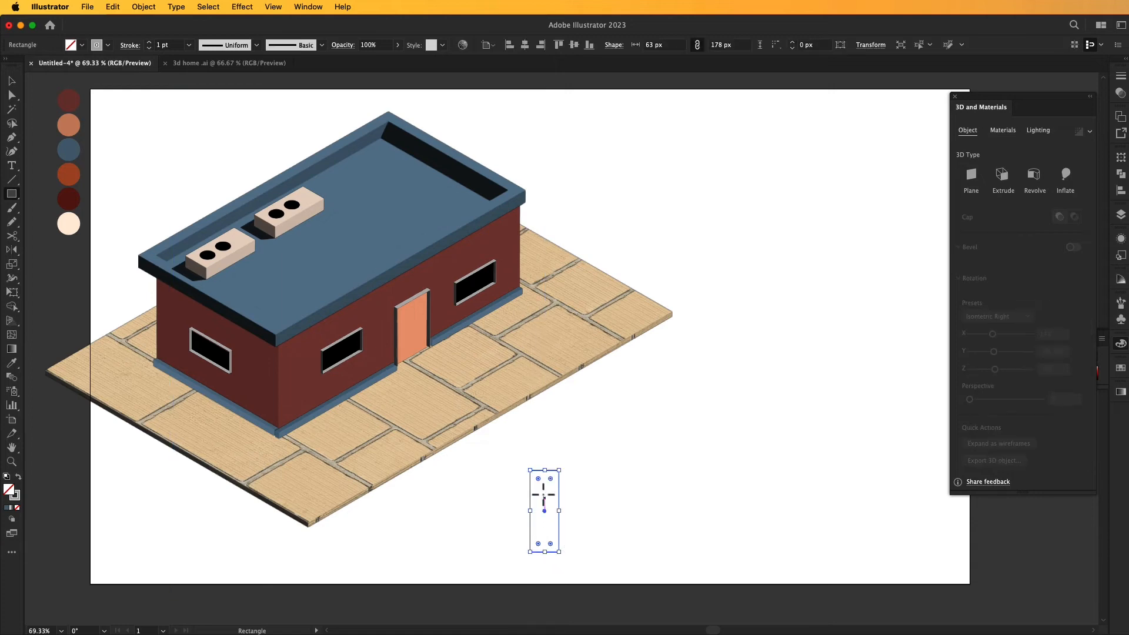
left_click_drag(538, 479, 539, 486)
key("super+z")
left_click_drag(549, 478, 550, 494)
key("super+z")
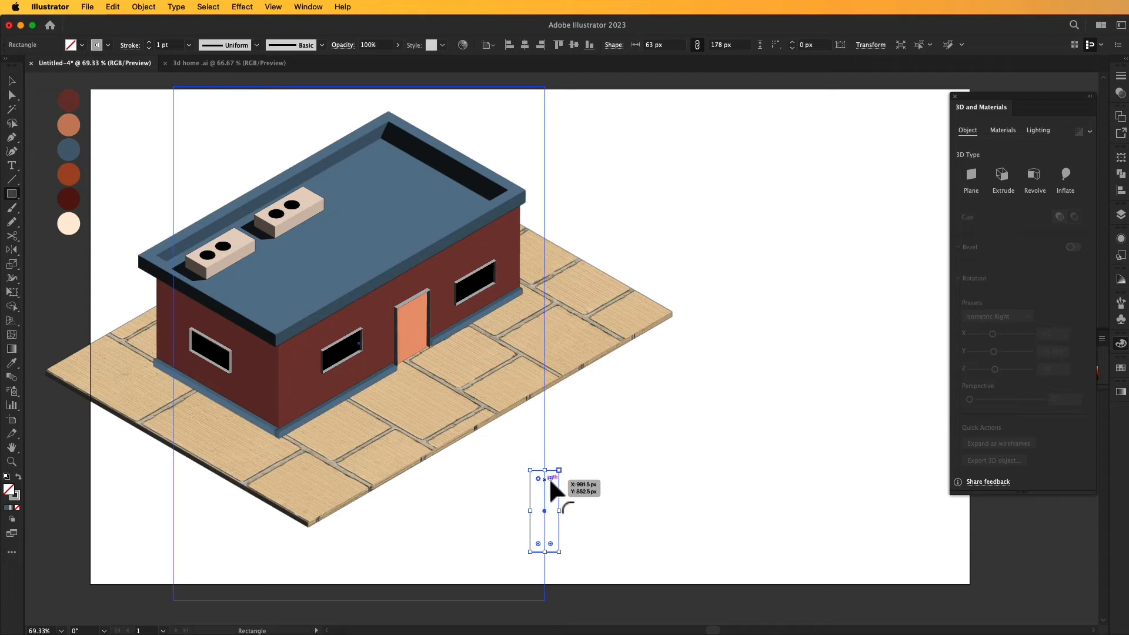
- Round the picket's two top corners fully so its upper end forms a semicircle
left_click_drag(548, 476, 547, 493)
key("v")
left_click(606, 470)
left_click(546, 492)
left_click(591, 475)
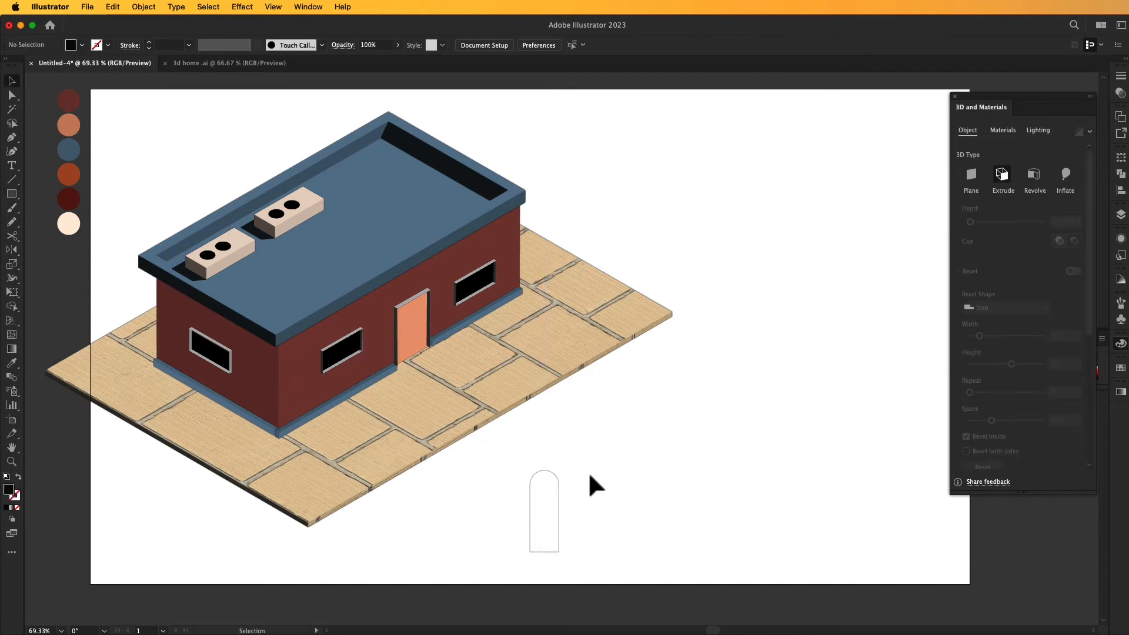
left_click(520, 461)
left_click(620, 463)
- Fill the round-topped picket with the darkest maroon sampled from the palette circles
left_click(531, 517)
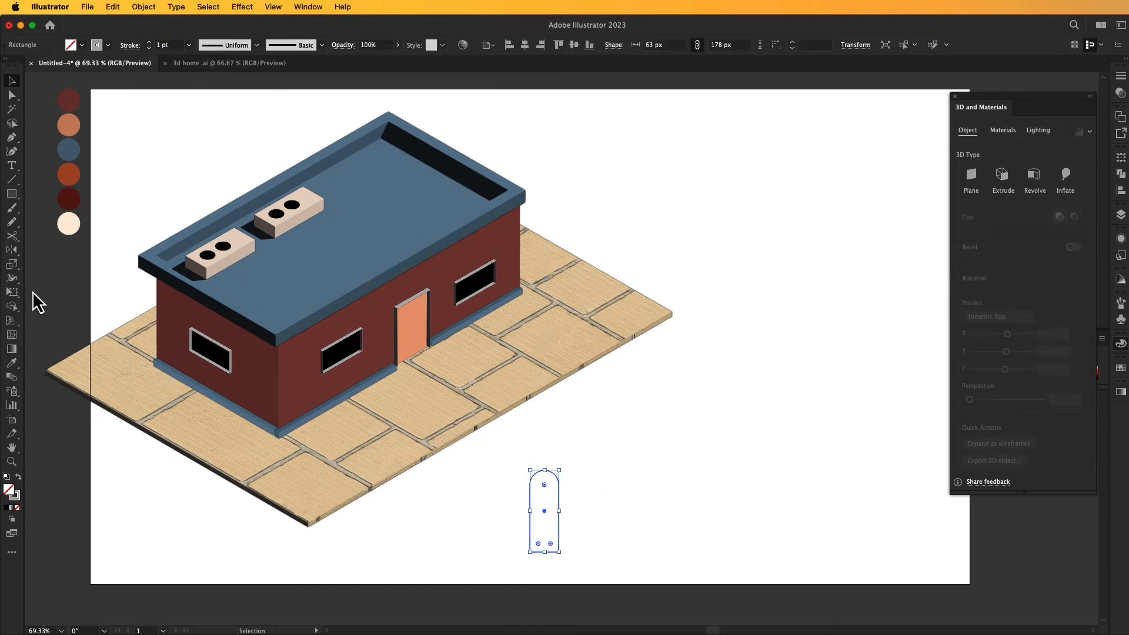
left_click(12, 364)
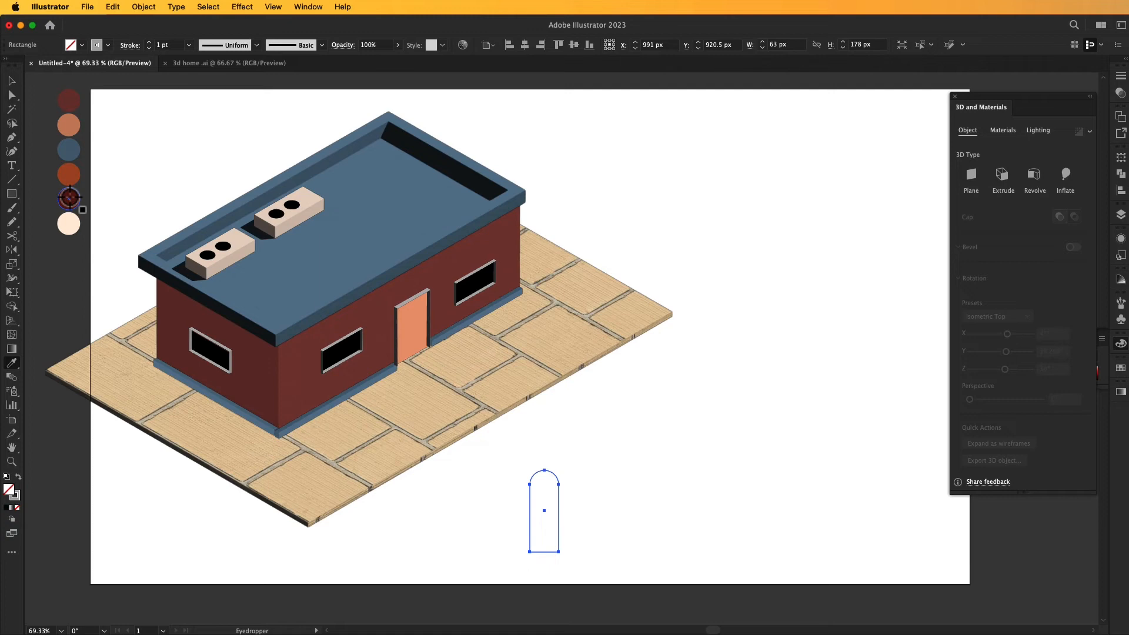
left_click(69, 198)
left_click(12, 81)
left_click(147, 147)
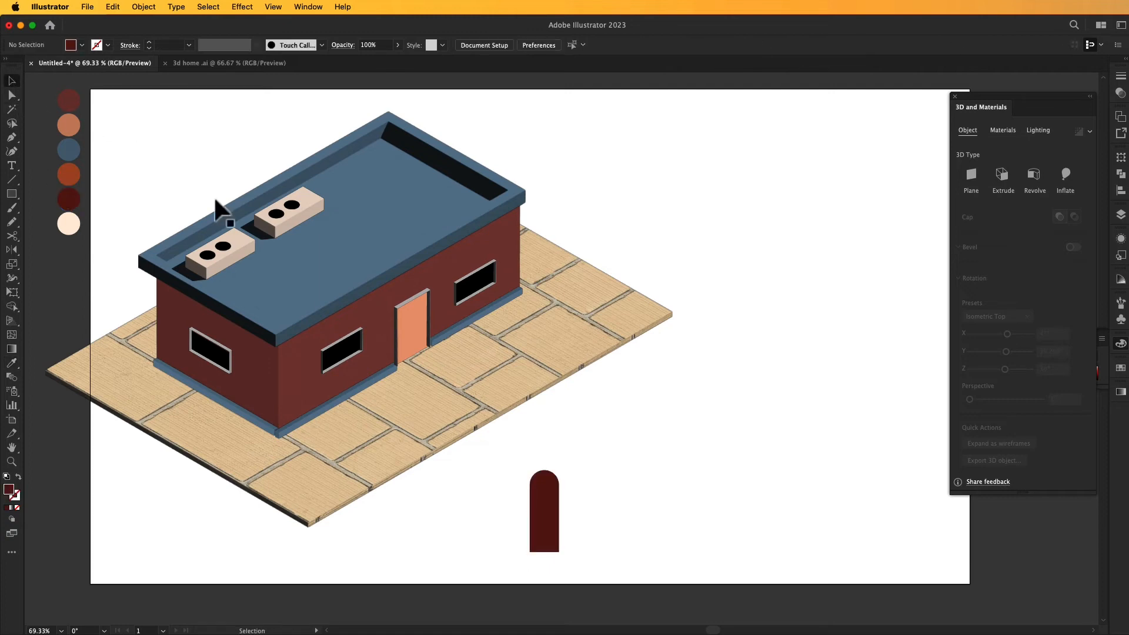
- Copy the picket sideways with a narrow gap and repeat the duplication to form a row of eleven pickets
left_click(544, 511)
left_click_drag(545, 511, 578, 510)
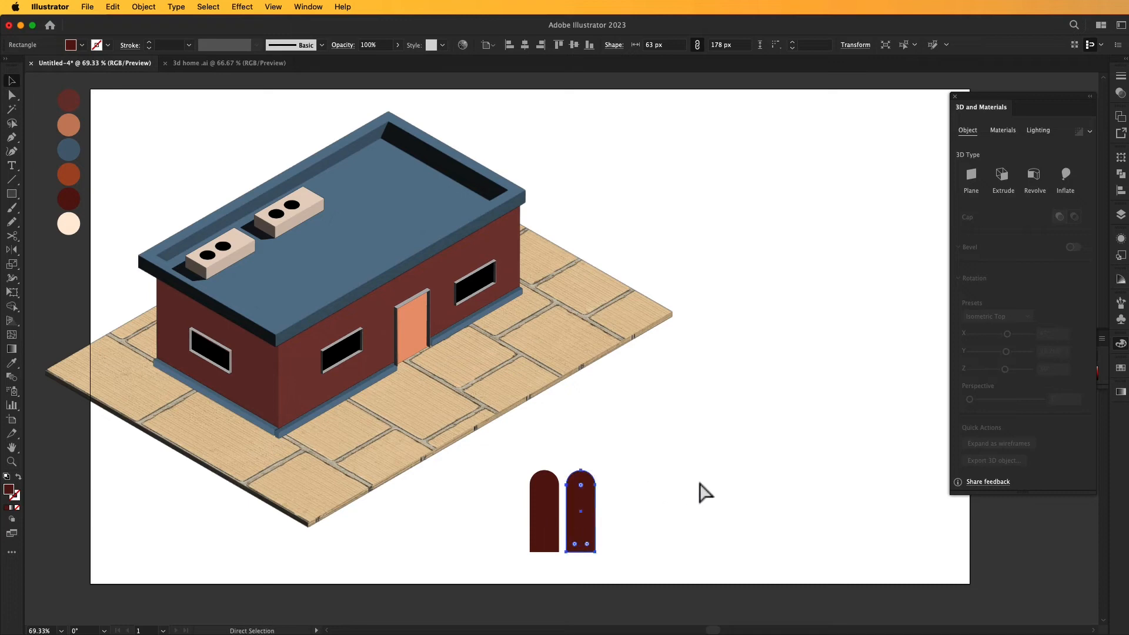
key("super+d")
key("super+d")
key("super+d")
key("super+d")
key("super+d")
key("super+d")
key("super+d")
key("super+d")
key("super+d")
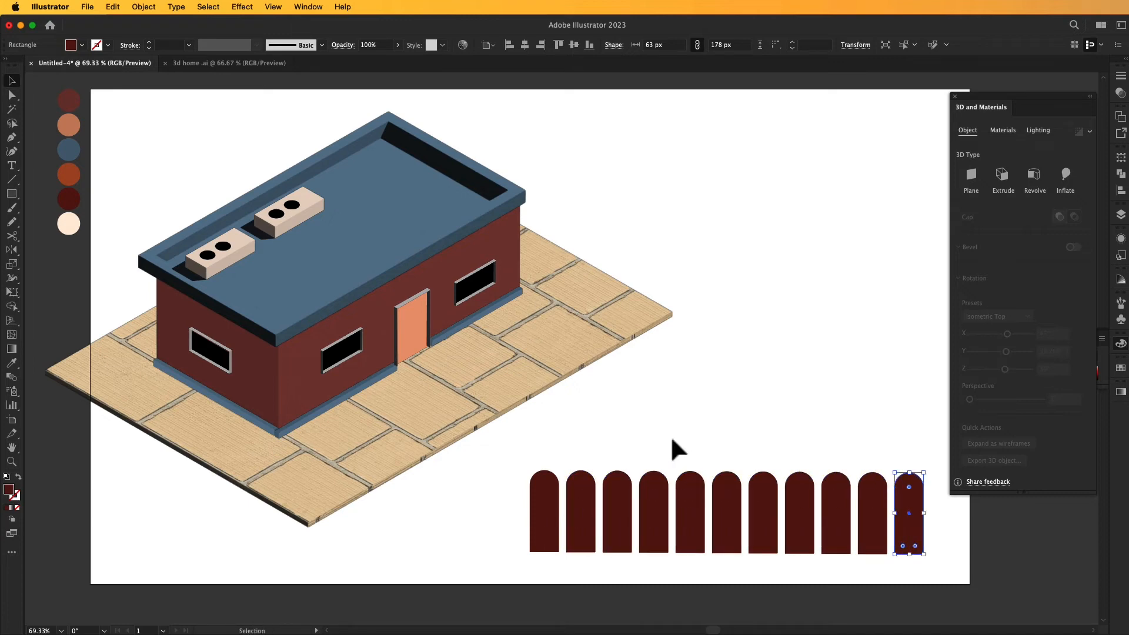
- Draw a thin rail across the upper part of all the pickets and copy it down near their base
key("m")
left_click_drag(530, 499, 922, 508)
key("v")
left_click(881, 398)
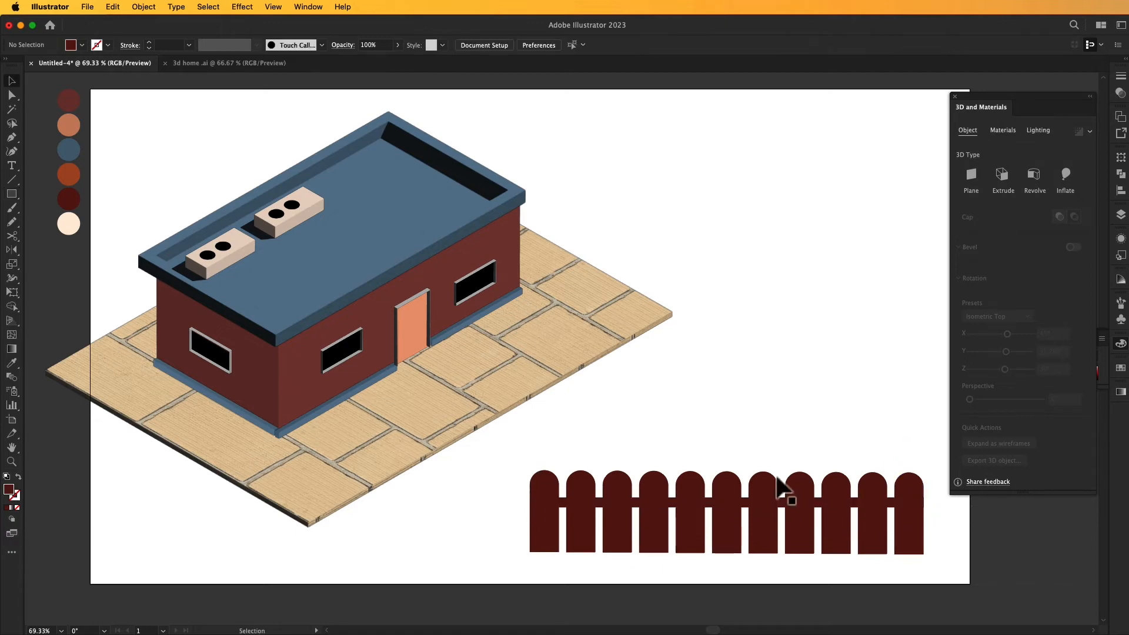
left_click_drag(788, 512, 788, 546)
- Select all the pickets and both rails and group them into one fence
left_click_drag(666, 542, 943, 579)
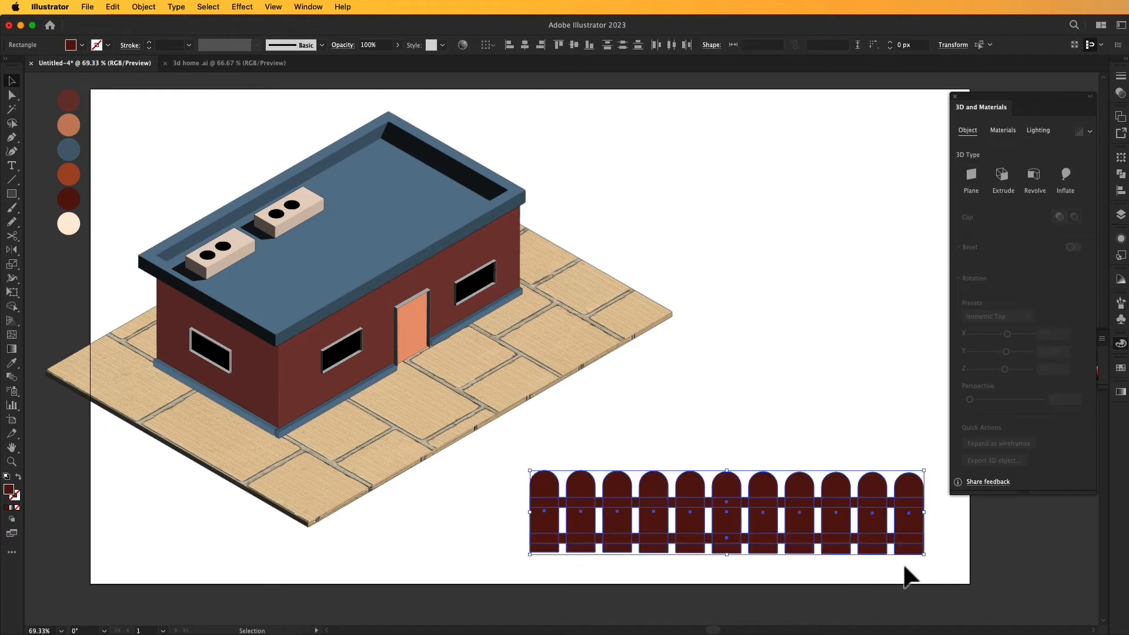
right_click(775, 507)
left_click(802, 453)
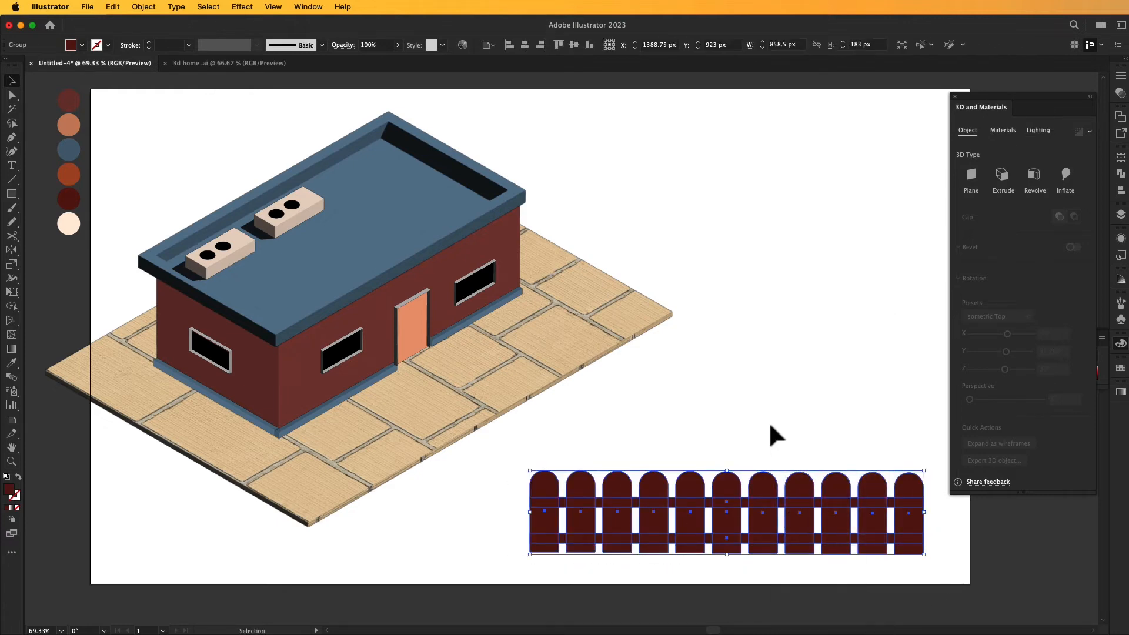
- Extrude the fence group to a depth of 10 px and apply the Isometric Left rotation preset
left_click(1002, 176)
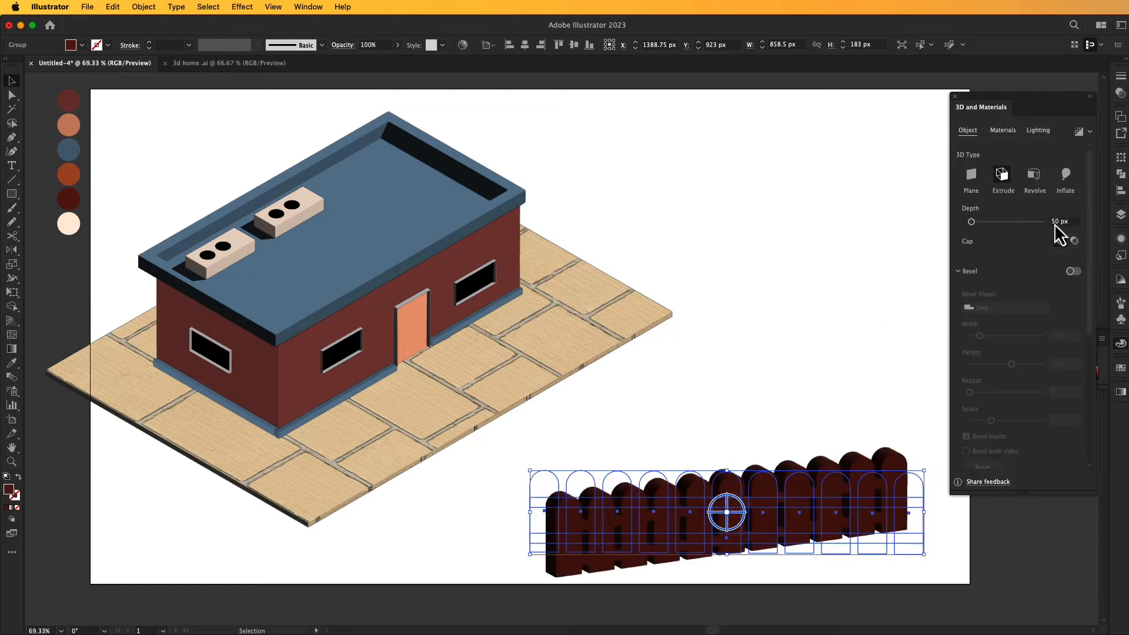
type("10")
key("Return")
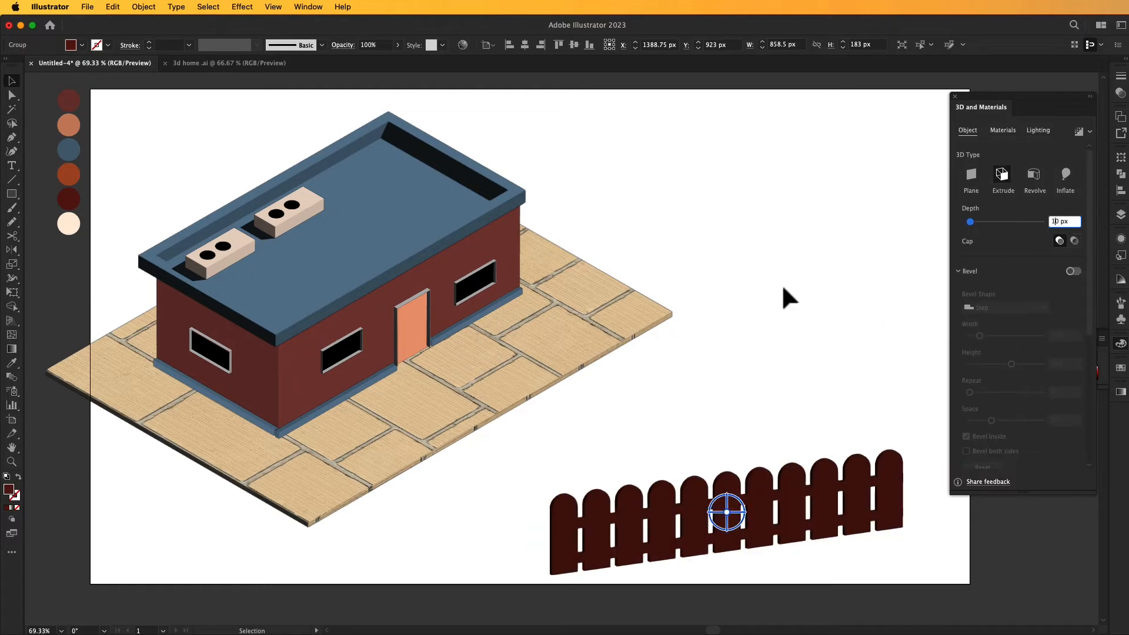
scroll(1000, 317, "down", 5)
left_click(1023, 319)
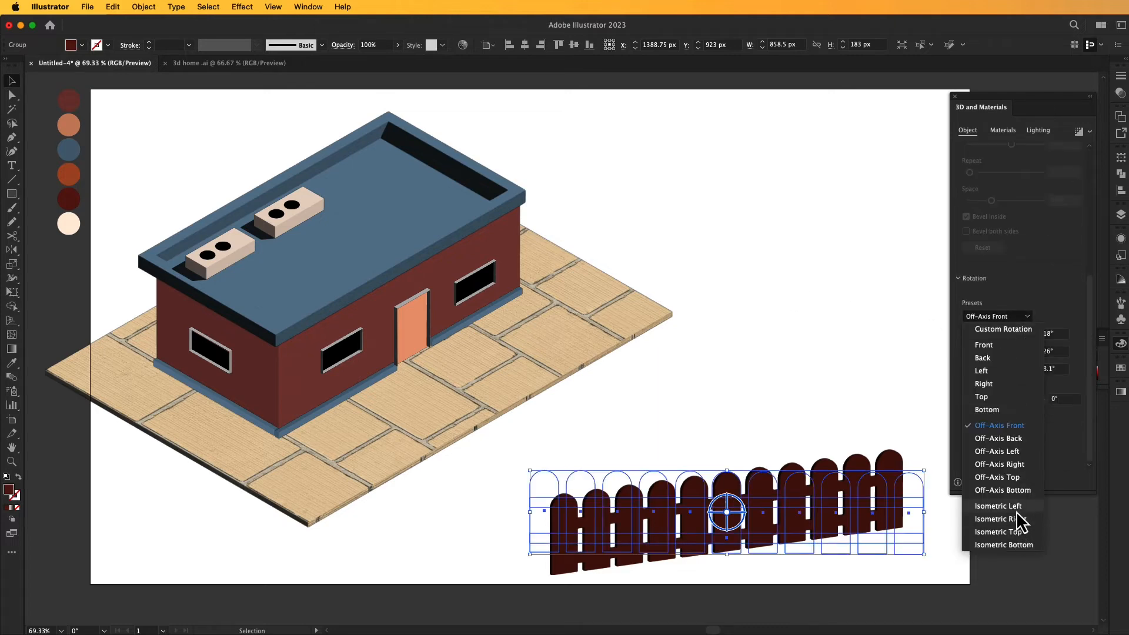
left_click(1014, 508)
left_click(849, 435)
- Place the fence along the slab's near short edge and narrow it to about 794.5 px to fit
left_click_drag(802, 529, 232, 445)
left_click_drag(387, 423, 357, 422)
- Copy the fence to the slab's opposite short edge and send the copy to the back behind the house
left_click_drag(275, 490, 624, 275)
right_click(616, 251)
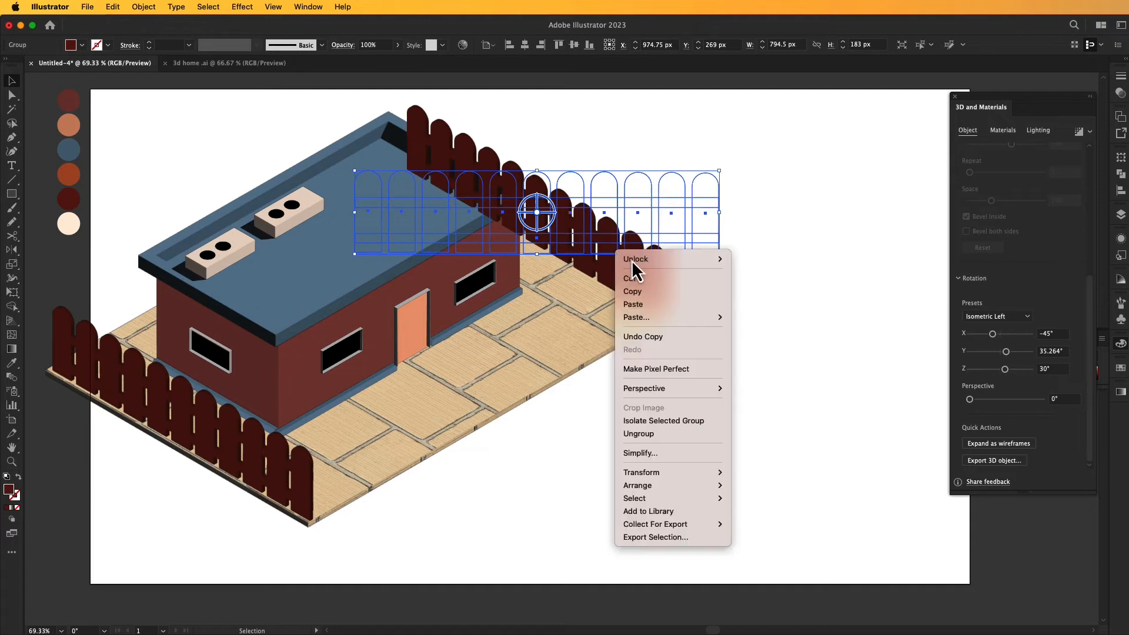
mouse_move(648, 485)
left_click(759, 524)
left_click(729, 447)
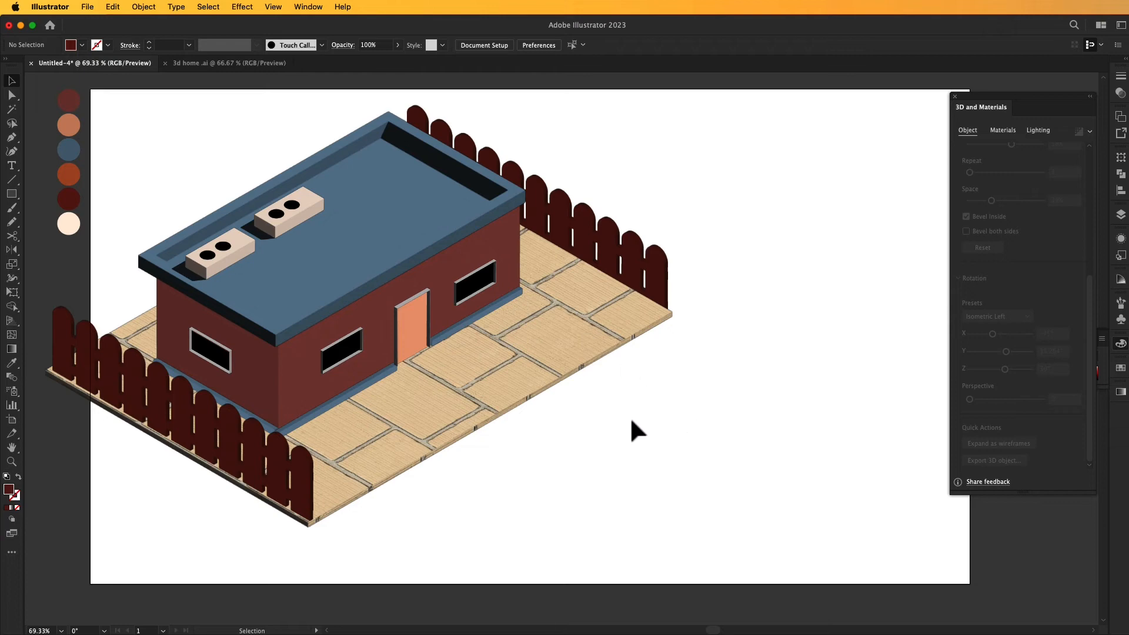
- Unlock all objects and send the paved slab to the back, behind the rear fence
left_click(144, 5)
left_click(161, 122)
left_click(662, 376)
left_click(605, 323)
right_click(585, 285)
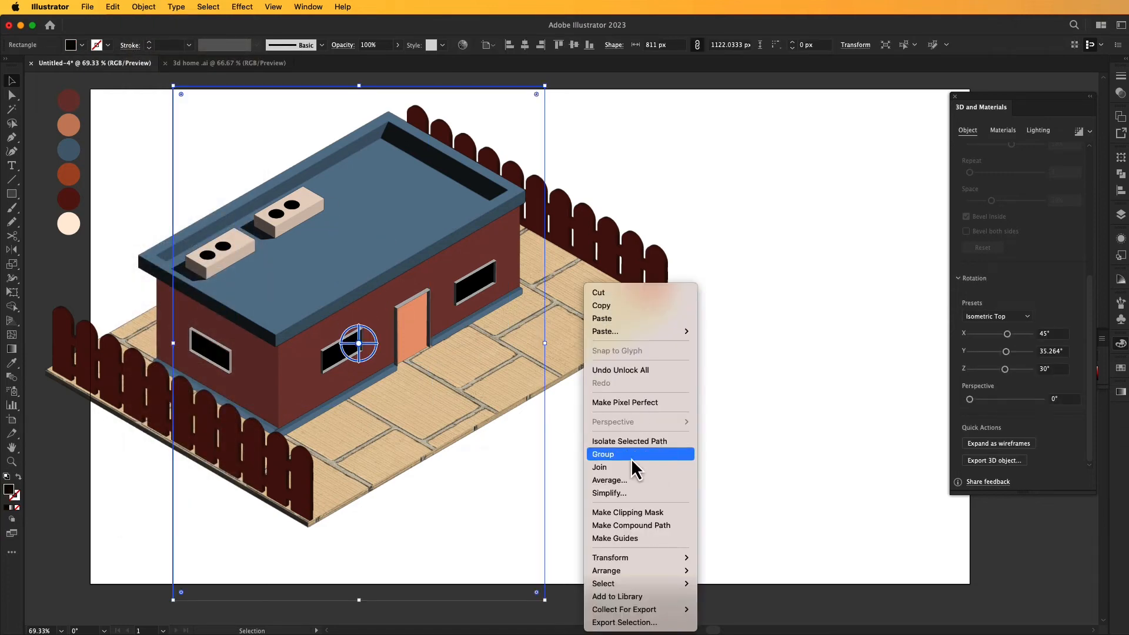
mouse_move(629, 567)
left_click(742, 603)
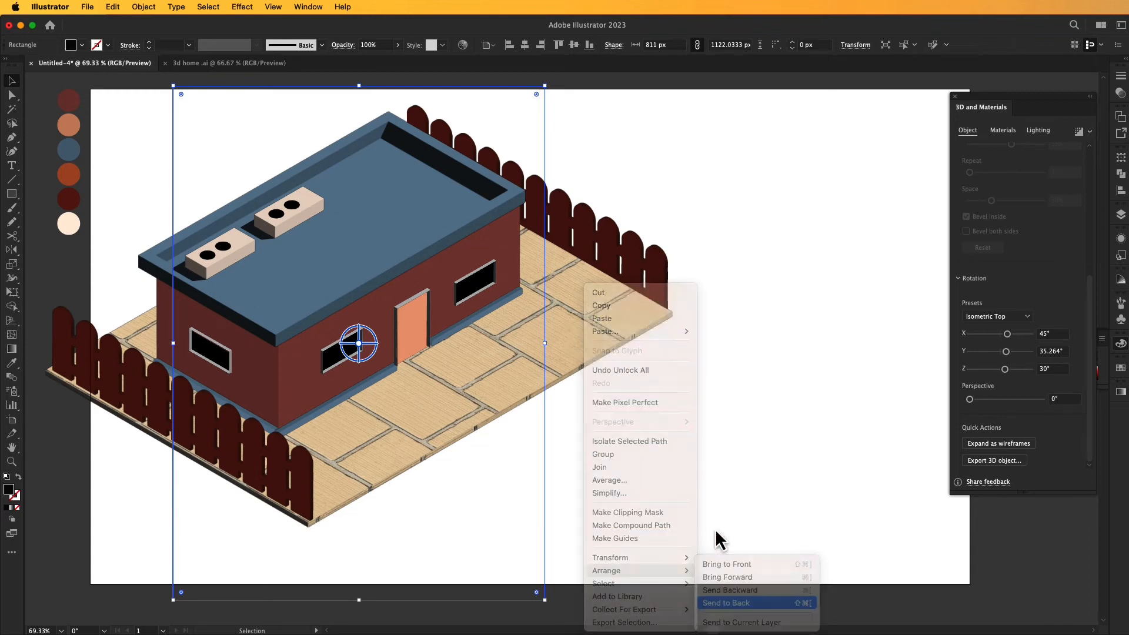
left_click(714, 493)
- Nudge the rear fence slightly so it lines up with the slab's far short edge
left_click_drag(654, 275, 657, 271)
left_click(759, 360)
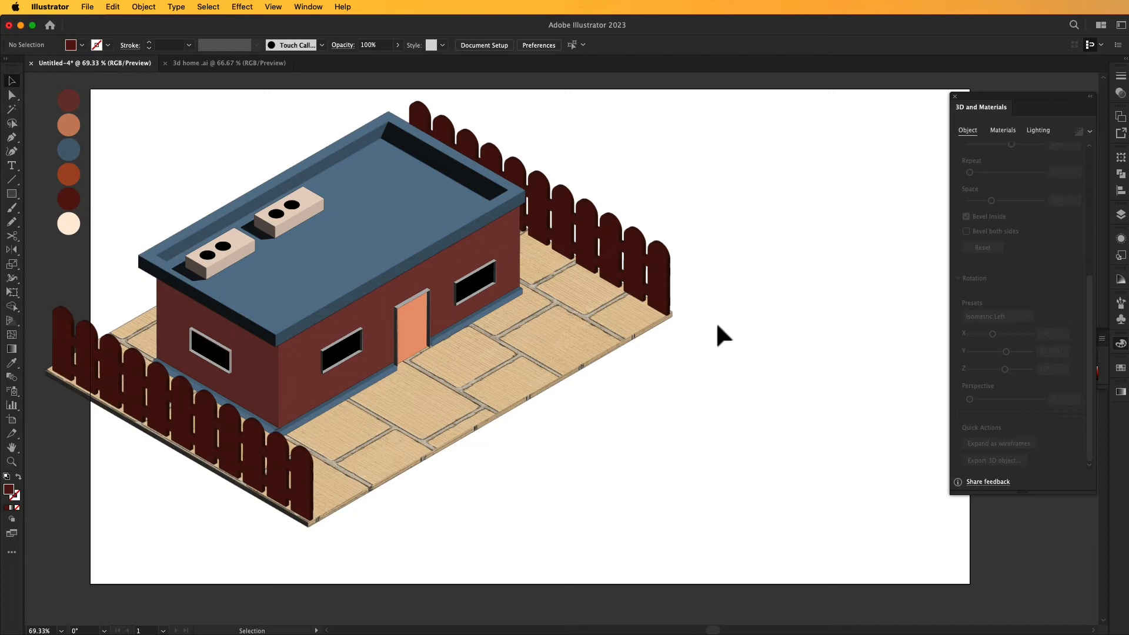
- Copy the near short-edge fence to the front of the slab and rotate the copy with the Isometric Right preset
left_click_drag(226, 452, 526, 523)
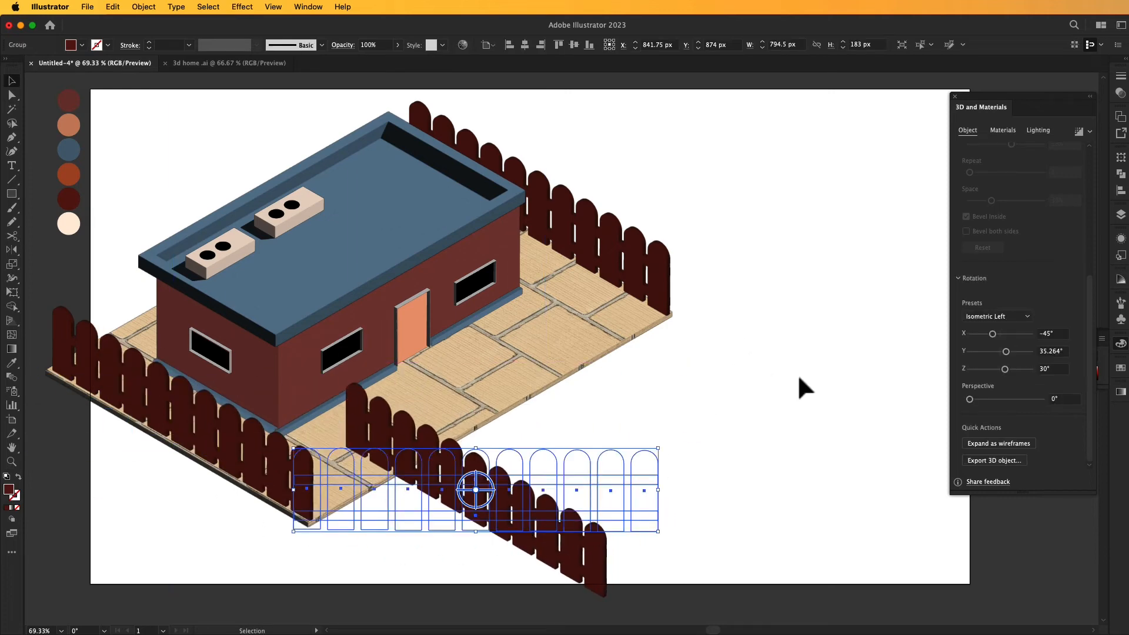
left_click(1026, 317)
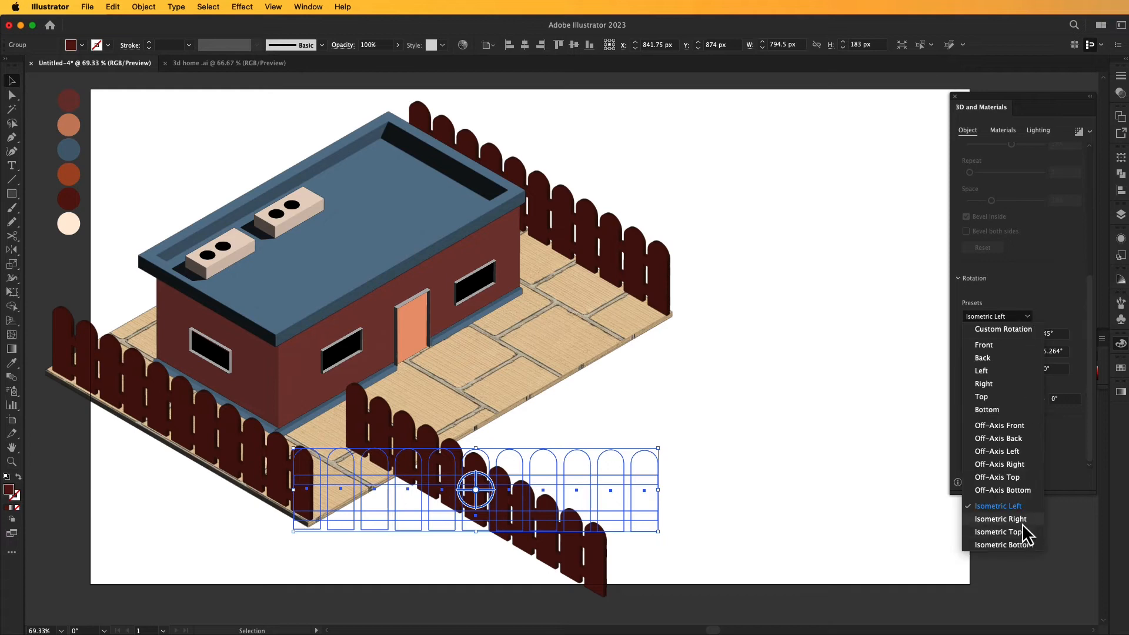
left_click(1022, 523)
left_click(830, 467)
left_click(656, 474)
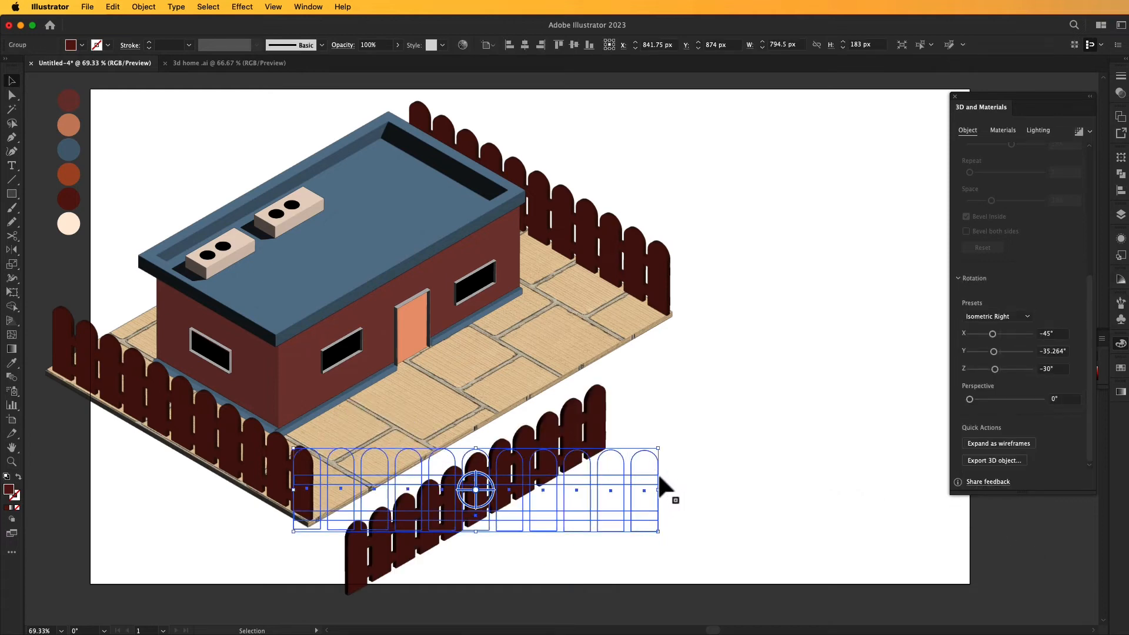
- Narrow the fence copy to about 460 px, fit it along the slab's front long edge from the near corner, and apply Top Left lighting
left_click_drag(658, 490, 520, 522)
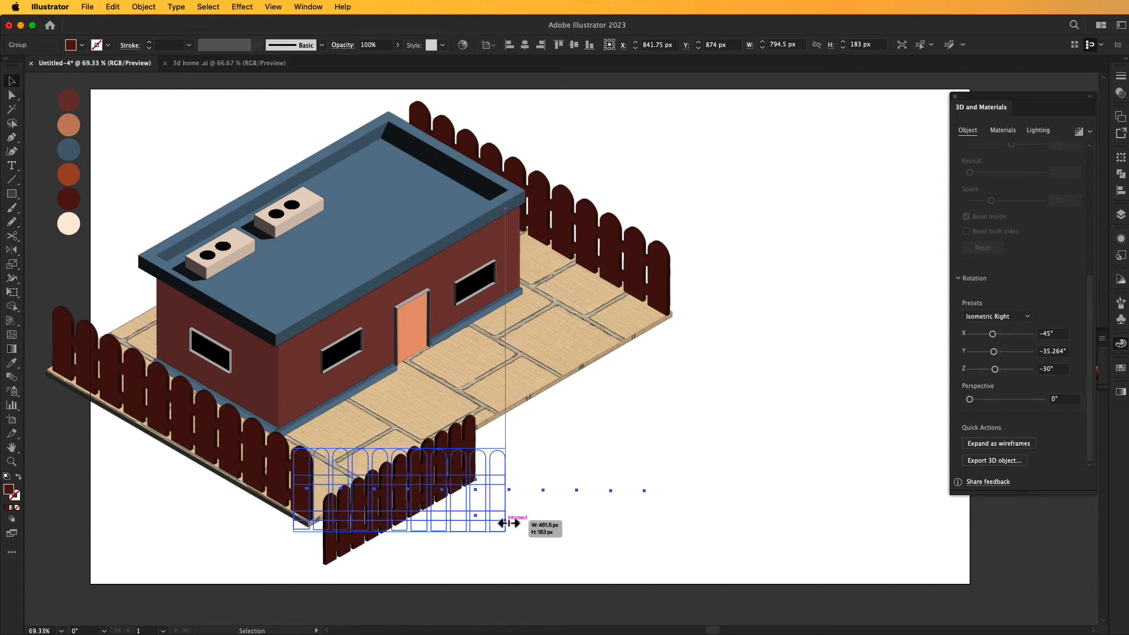
left_click(598, 504)
left_click_drag(420, 486, 400, 433)
left_click(1037, 130)
left_click(1034, 150)
left_click(818, 242)
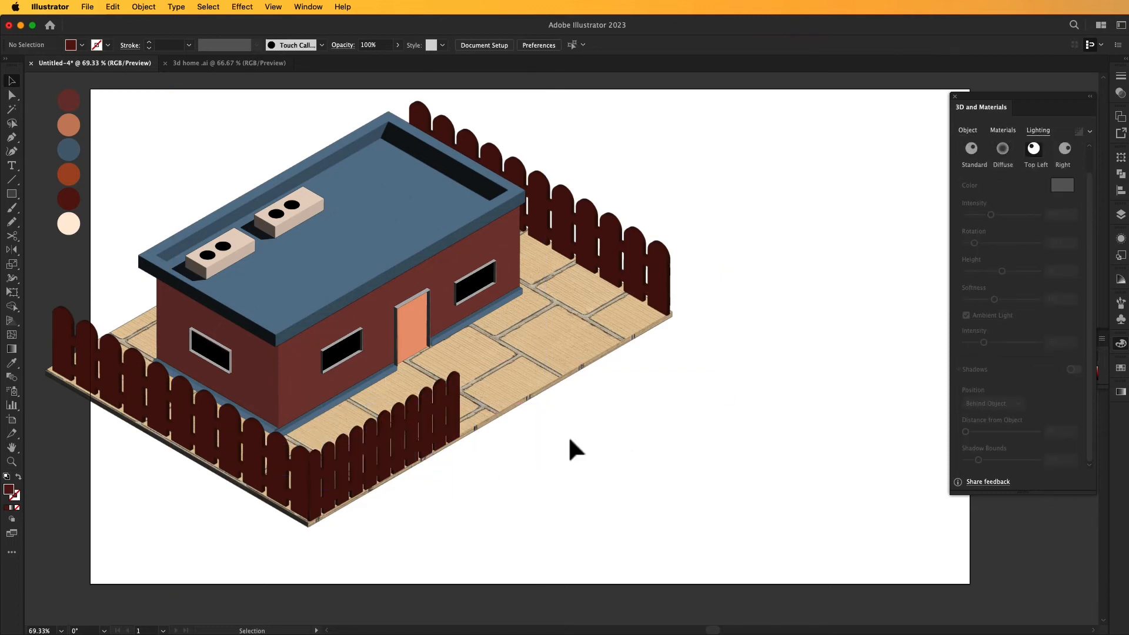
- Copy the front fence section to the far end of the slab's front long edge, leaving a gate opening between them
left_click(404, 435)
left_click_drag(410, 438, 619, 316)
left_click(730, 410)
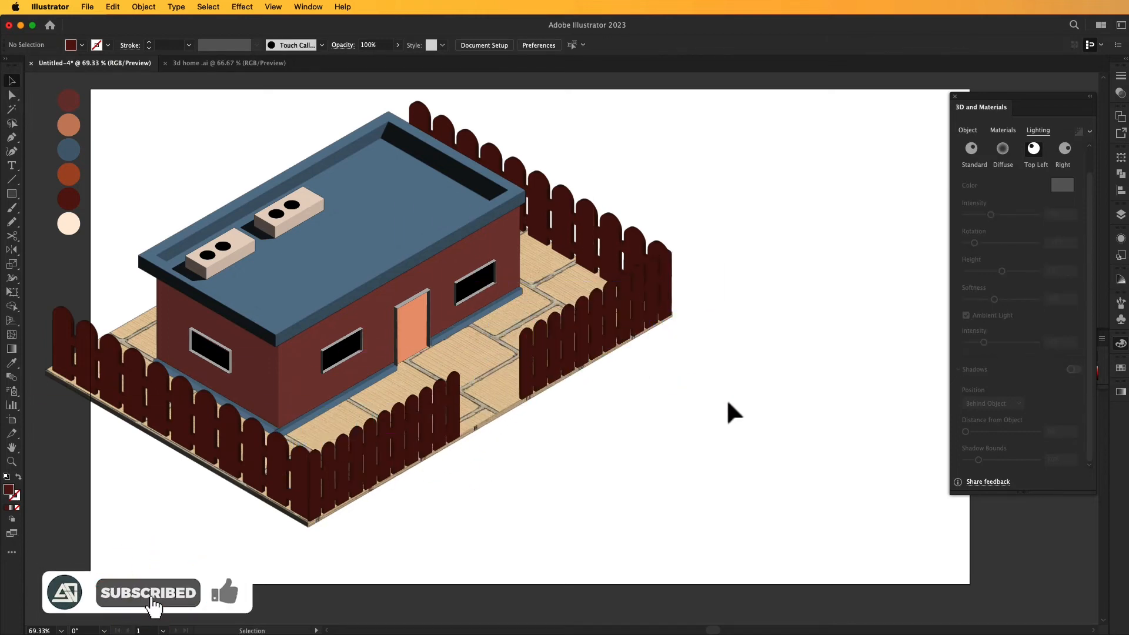
- Narrow the far front fence section to widen the gate opening and align it with the slab's far corner
left_click(588, 362)
left_click_drag(493, 328, 519, 321)
left_click(625, 419)
left_click_drag(636, 324, 633, 314)
left_click(727, 418)
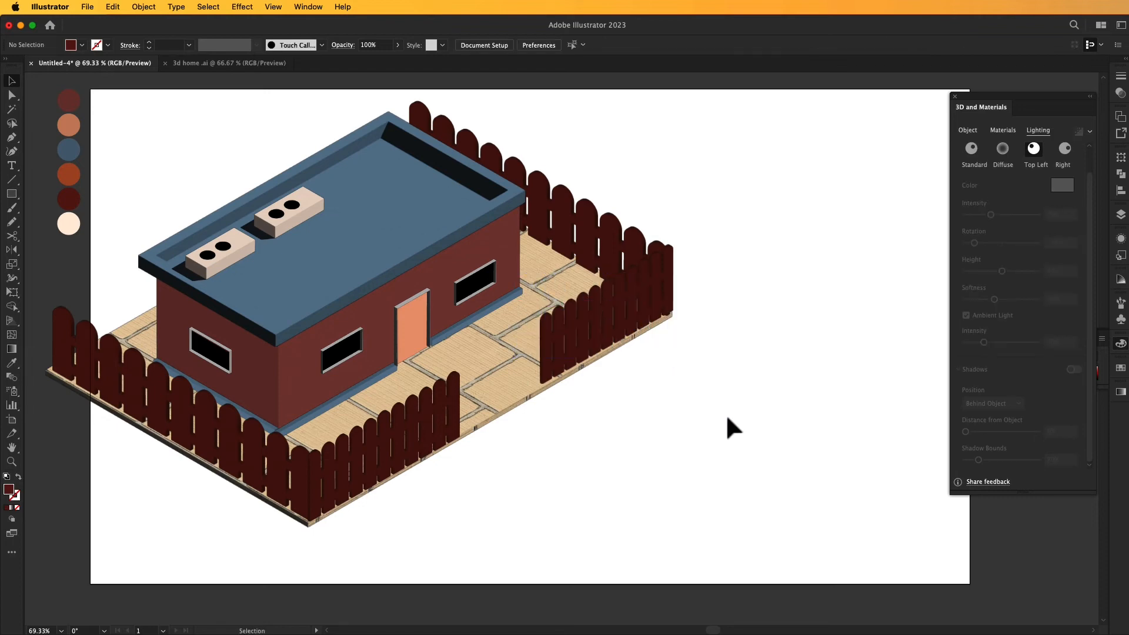
- Draw a circle about 152 px in diameter on the empty artboard beside the house and fill it with dark green
mouse_move(804, 213)
left_mouse_down()
mouse_move(821, 195)
mouse_move(774, 207)
mouse_move(775, 254)
left_mouse_up()
key("l")
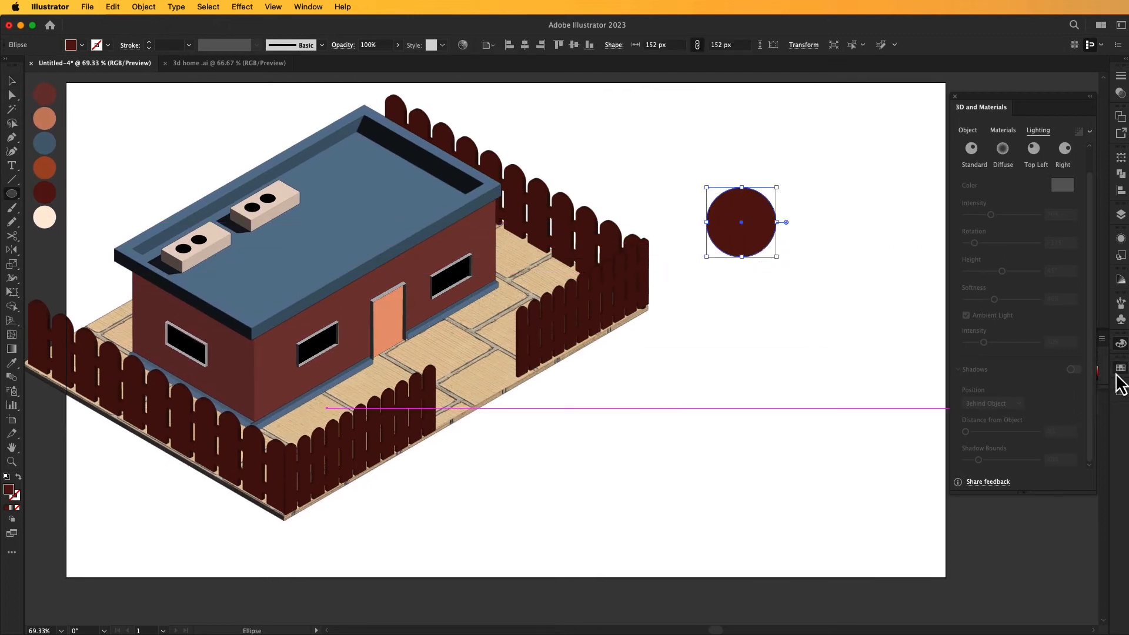
left_click(1118, 374)
left_click(1003, 408)
left_click(1087, 362)
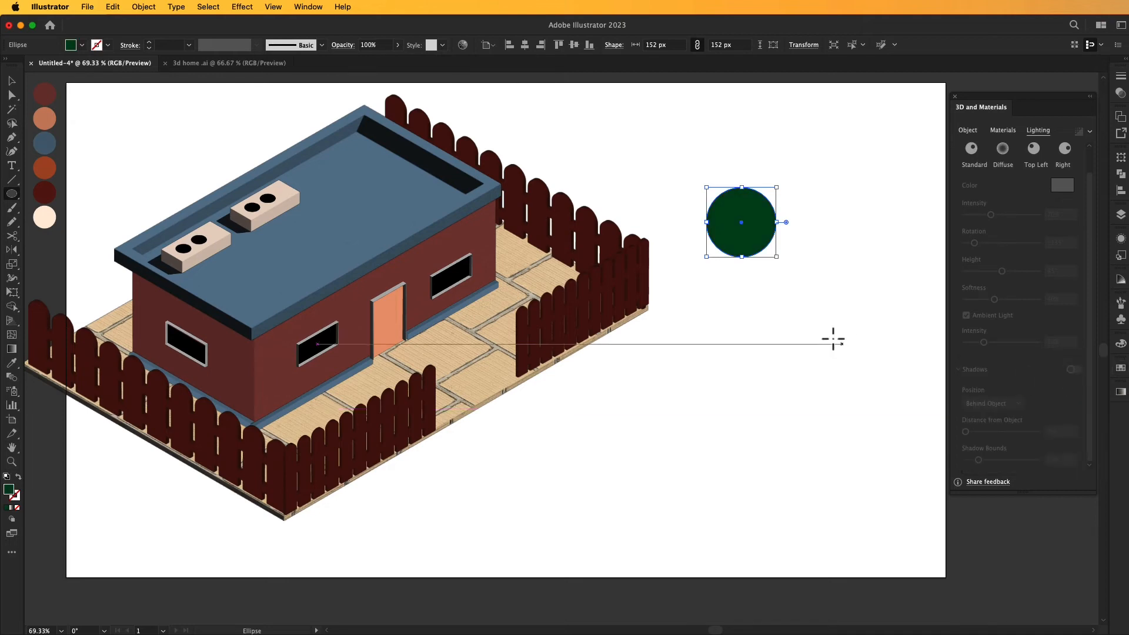
key("v")
left_click(806, 337)
- Turn the green circle into a 3D sphere with Inflate and light it with the Top Left preset
left_click(741, 221)
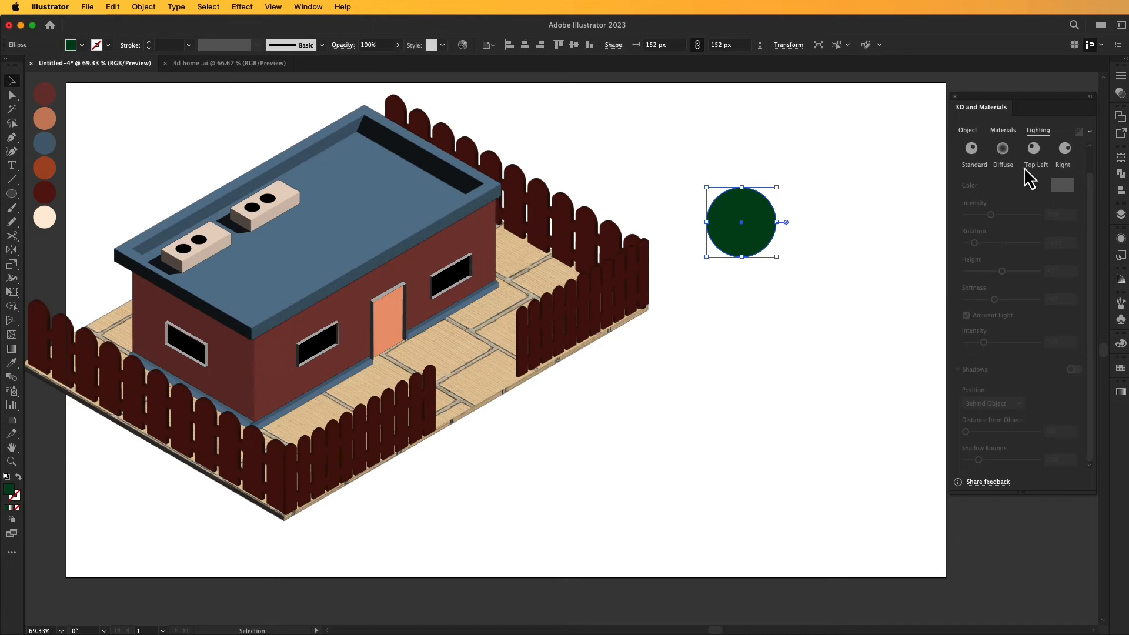
left_click(967, 130)
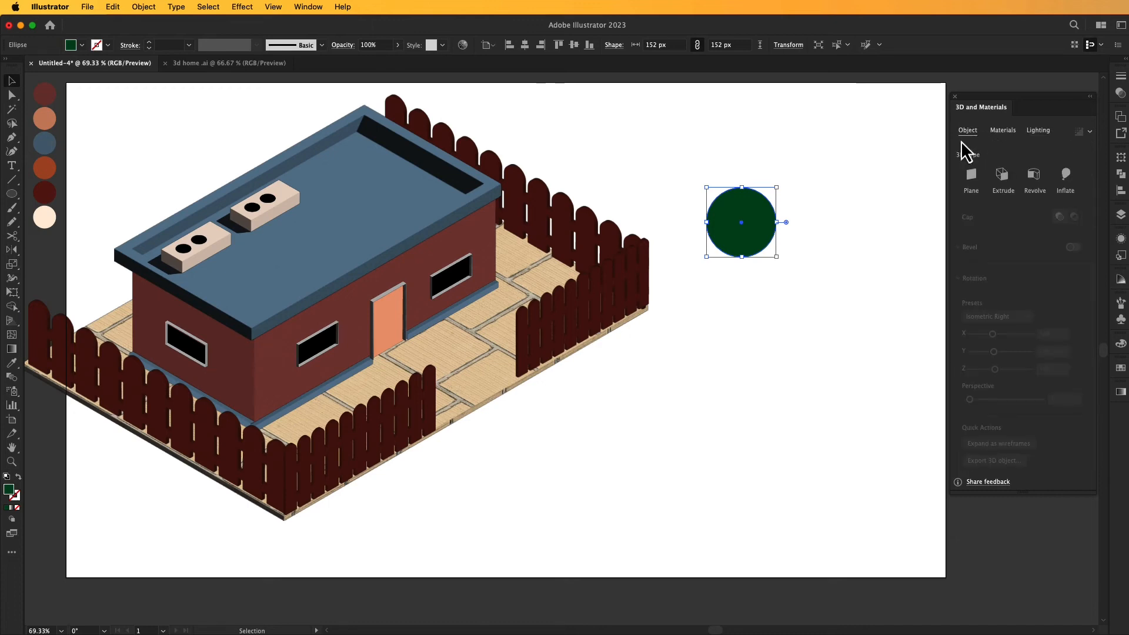
left_click(1066, 174)
left_click(872, 232)
left_click_drag(746, 222, 765, 283)
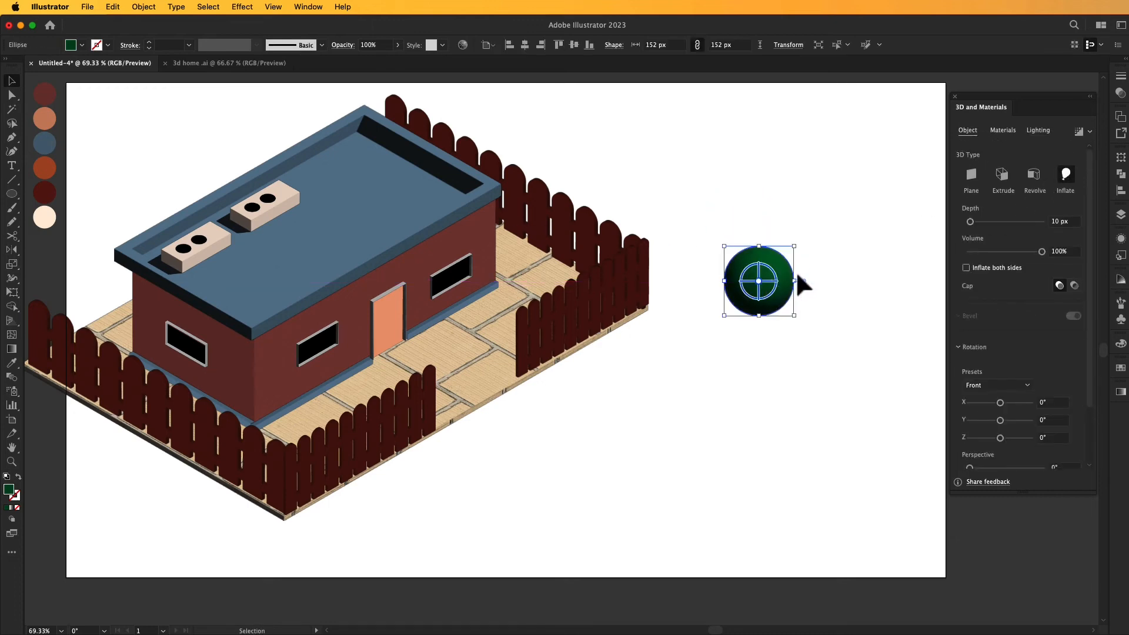
left_click(1037, 130)
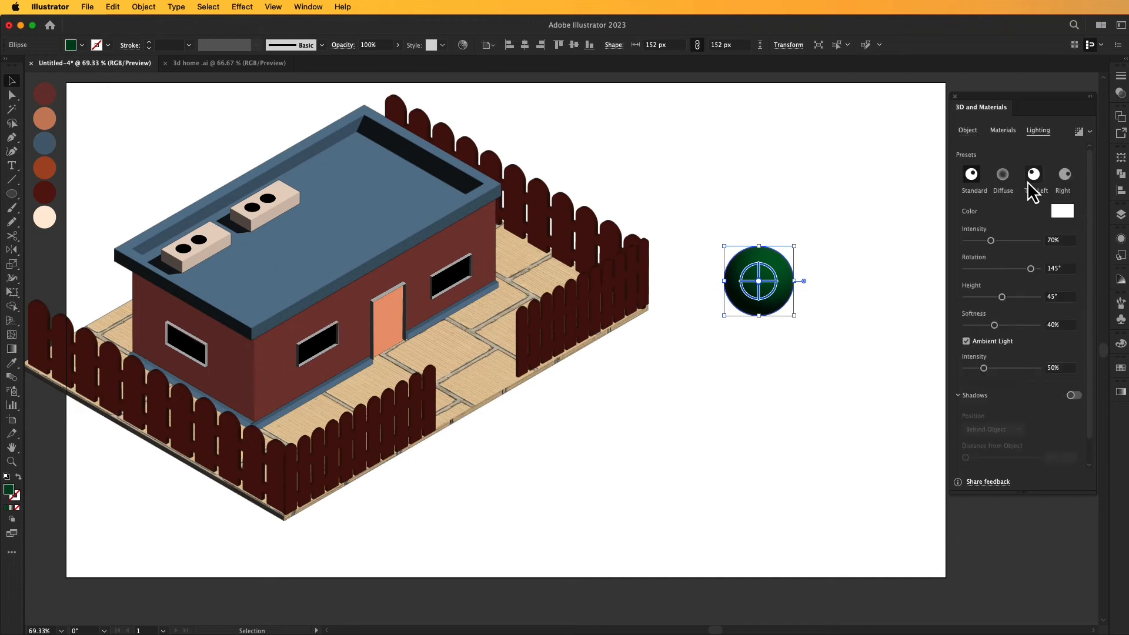
left_click(1034, 175)
left_click(803, 279)
- Duplicate the sphere, enlarge the lower one to about 198 px wide and shrink the overlapping upper one to form a tree crown
mouse_move(767, 276)
left_mouse_down()
mouse_move(768, 319)
mouse_move(768, 271)
left_mouse_up()
left_click(776, 336)
left_click_drag(796, 328, 809, 328)
left_click(770, 272)
left_click_drag(797, 275, 791, 273)
left_click(822, 283)
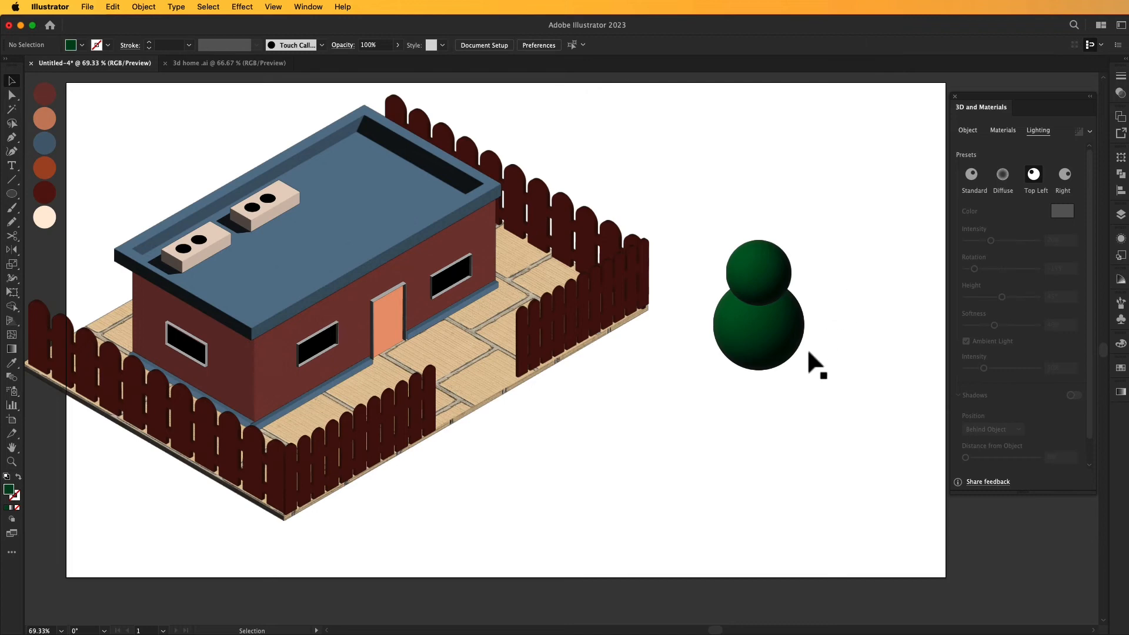
- Move both crown spheres up together to make room for a trunk
left_click_drag(740, 370, 765, 292)
left_click_drag(757, 338, 764, 284)
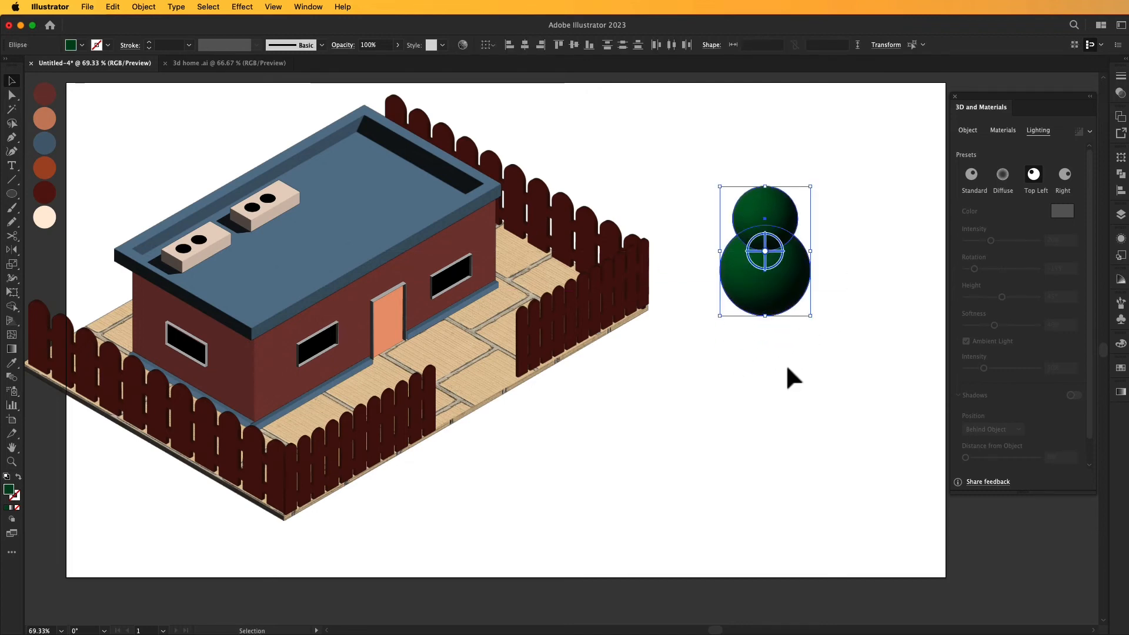
left_click(781, 373)
- Draw a narrow trunk rectangle about 44 by 377 px under the crown and fully round its corners to 22 px
key("m")
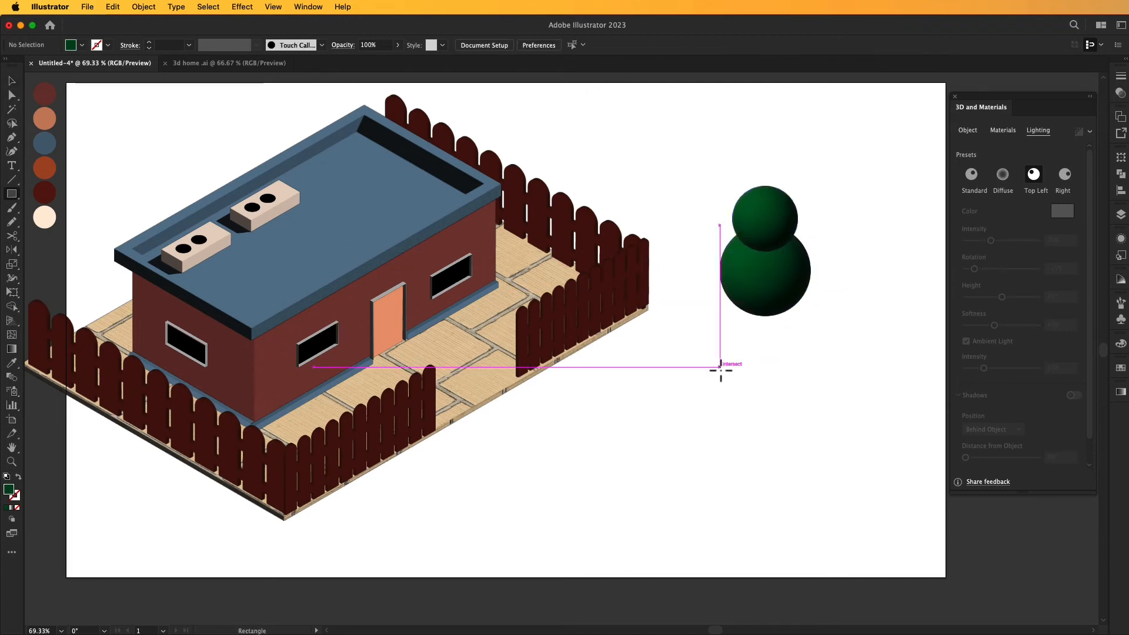
left_click_drag(762, 298, 782, 471)
key("a")
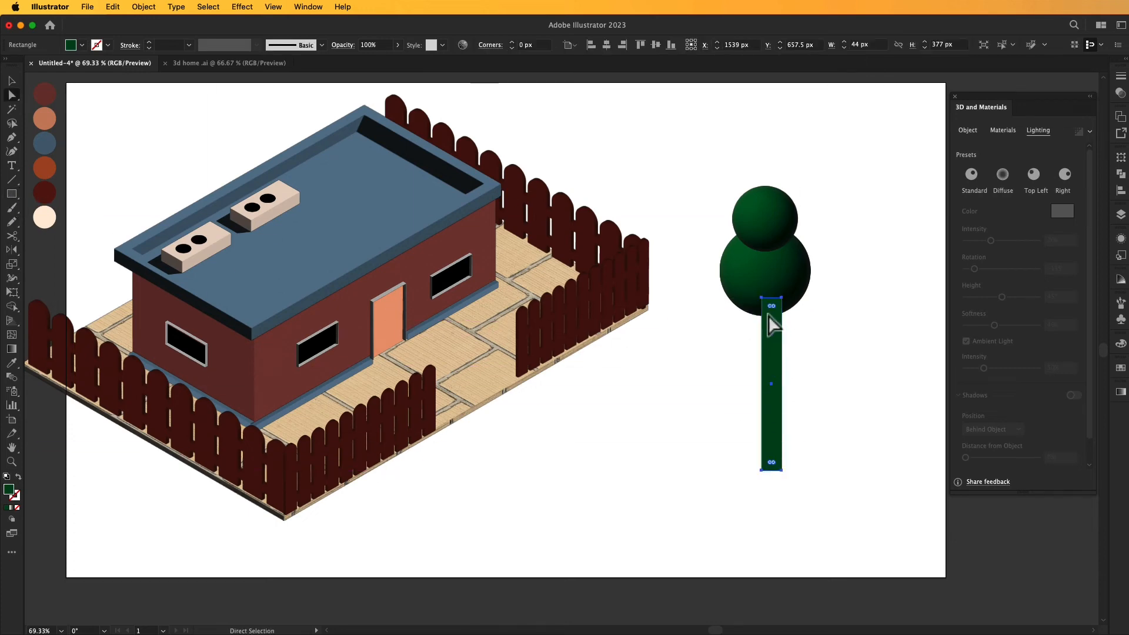
left_click_drag(771, 308, 771, 338)
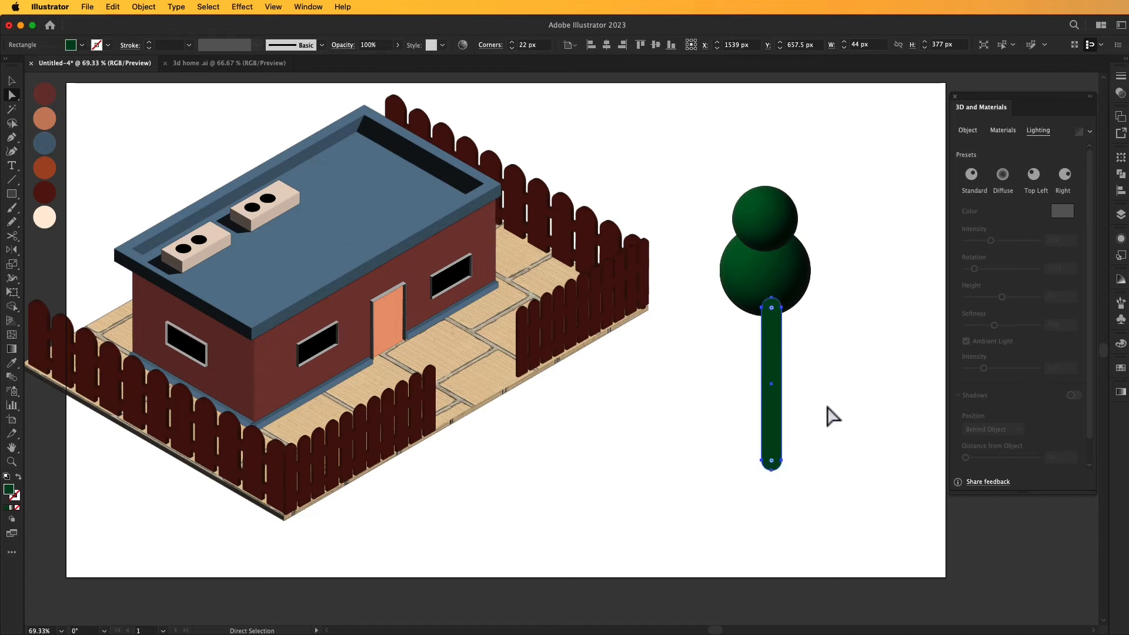
- Fill the trunk with the dark maroon palette swatch and shift it under the middle of the crown
left_click(11, 362)
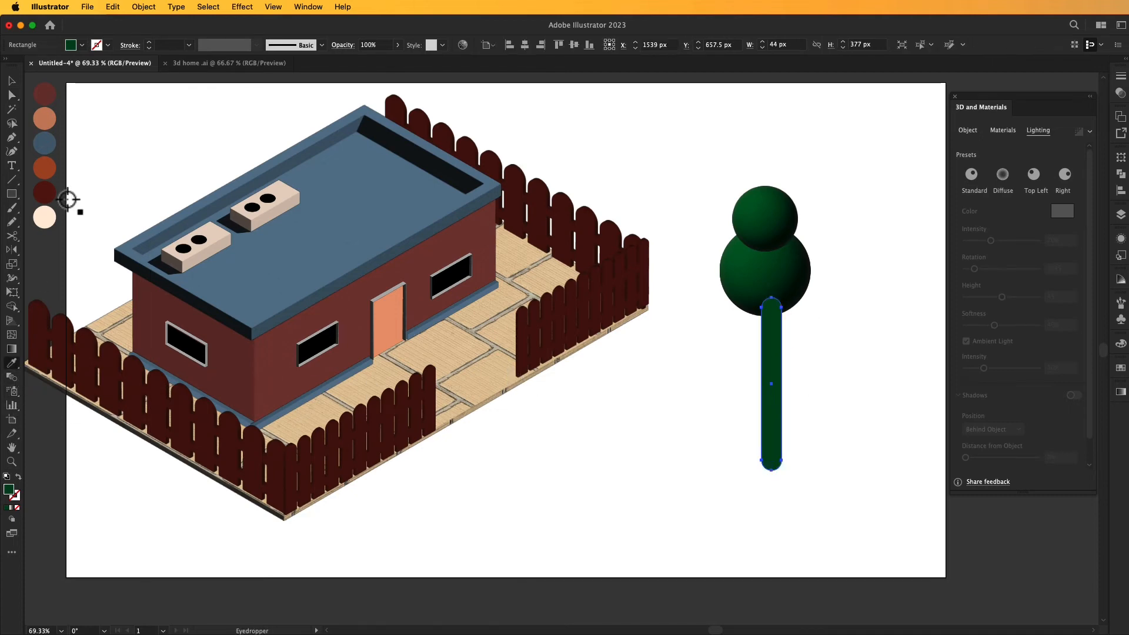
left_click(45, 193)
left_click(13, 83)
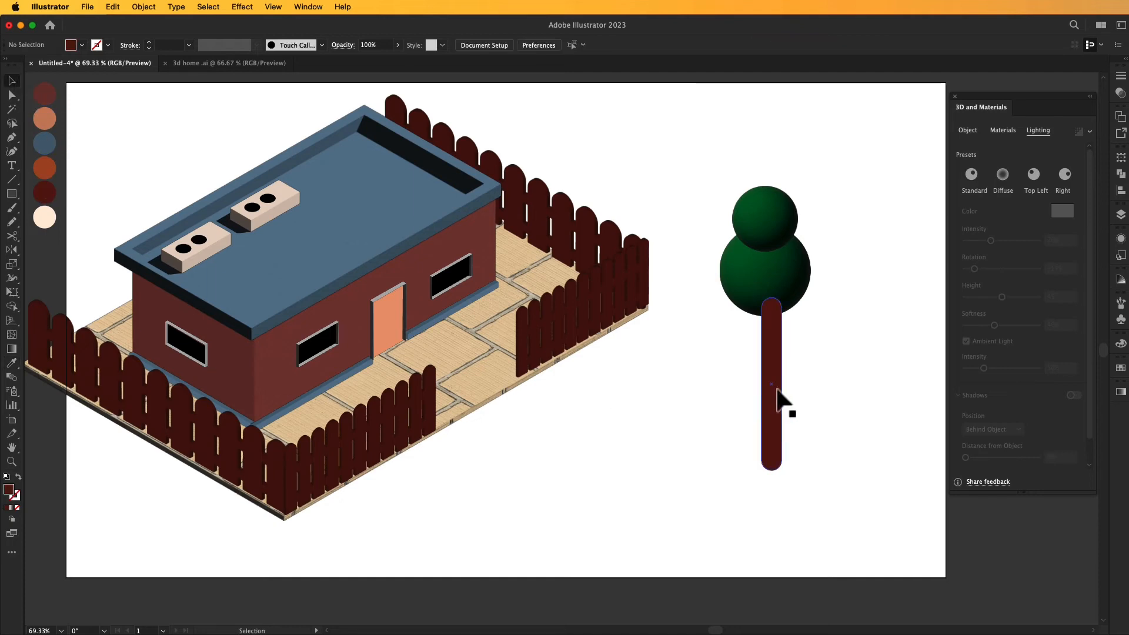
left_click_drag(776, 390, 765, 388)
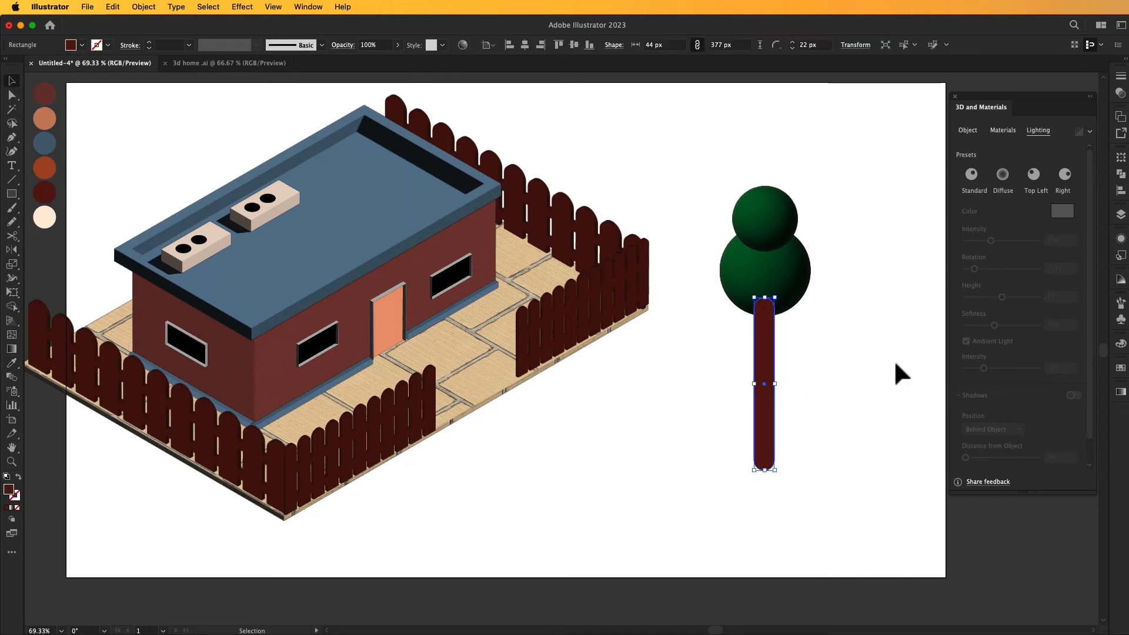
- Inflate the trunk into a 3D cylinder shape and apply the Top Left lighting preset to it
left_click(969, 131)
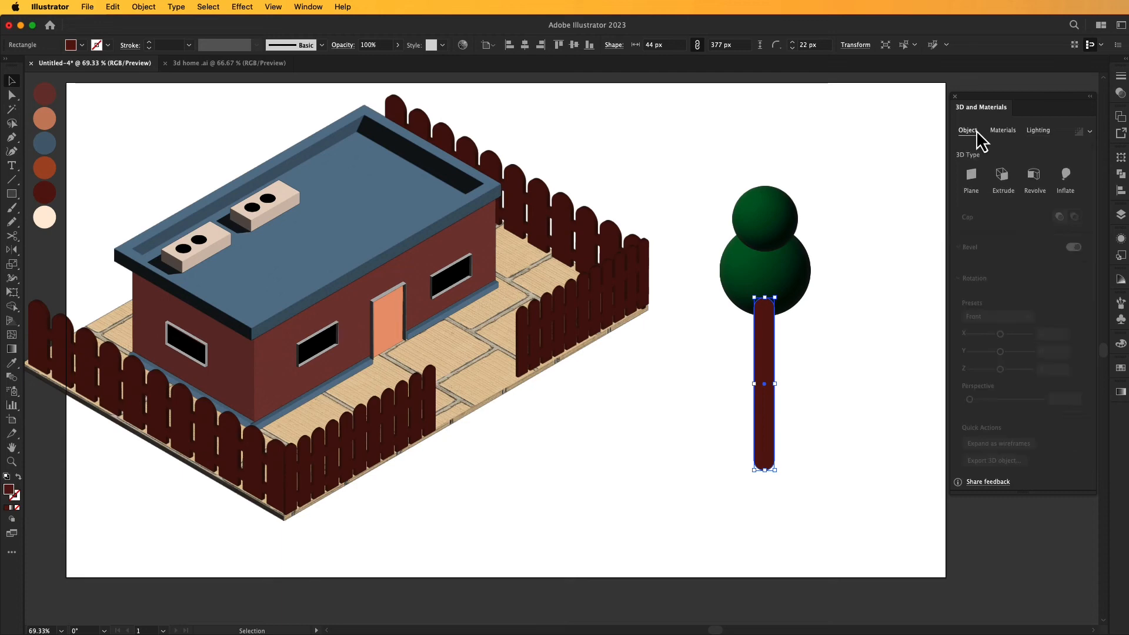
left_click(1063, 178)
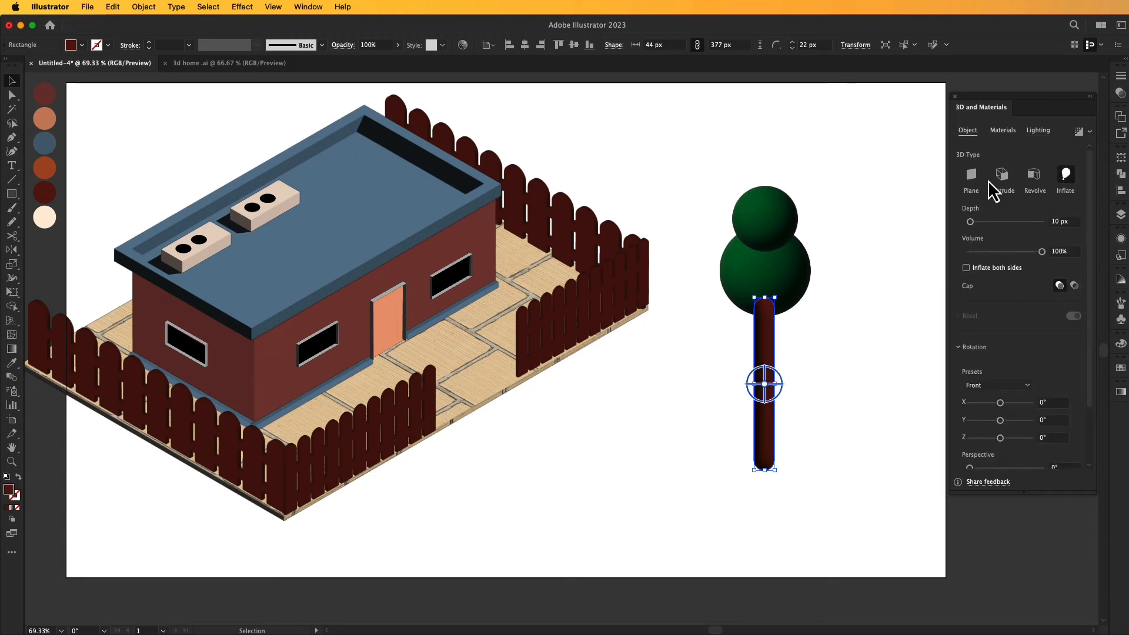
left_click(1038, 131)
left_click(1033, 175)
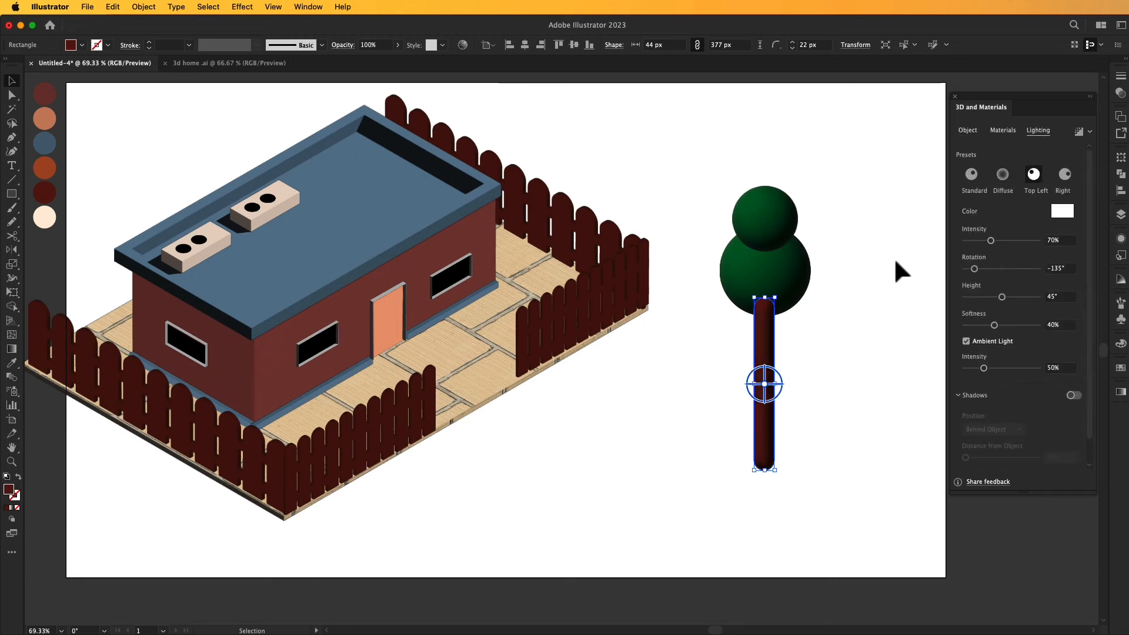
left_click(879, 272)
- Bring the two crown spheres to the front so they overlap the top of the trunk
right_click(766, 326)
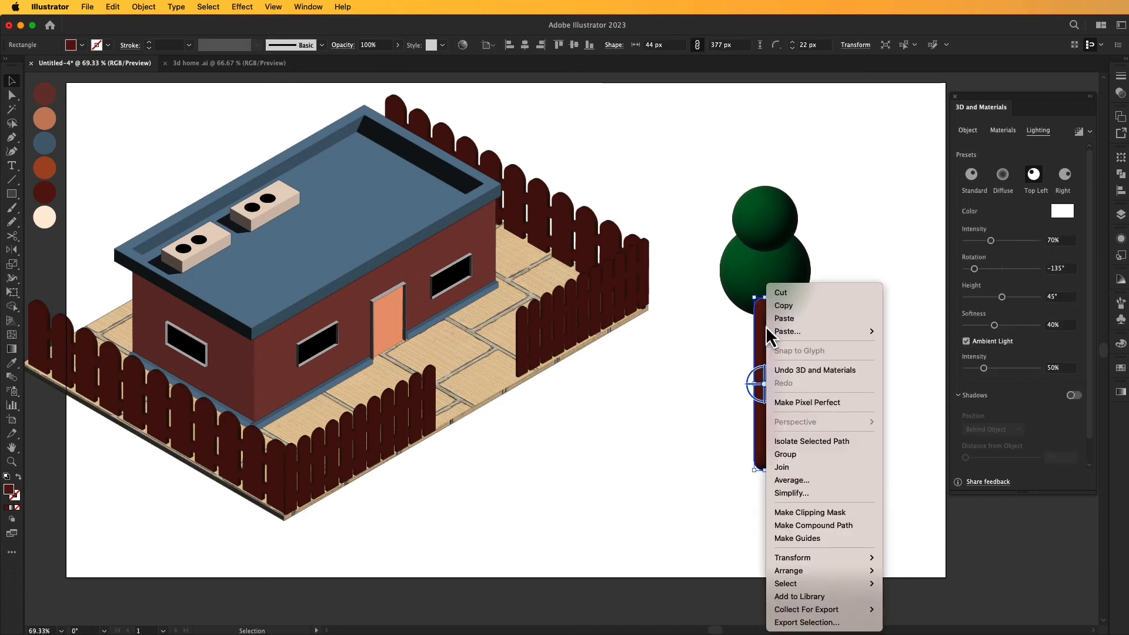
left_click(711, 350)
left_click(778, 260)
right_click(777, 261)
mouse_move(811, 516)
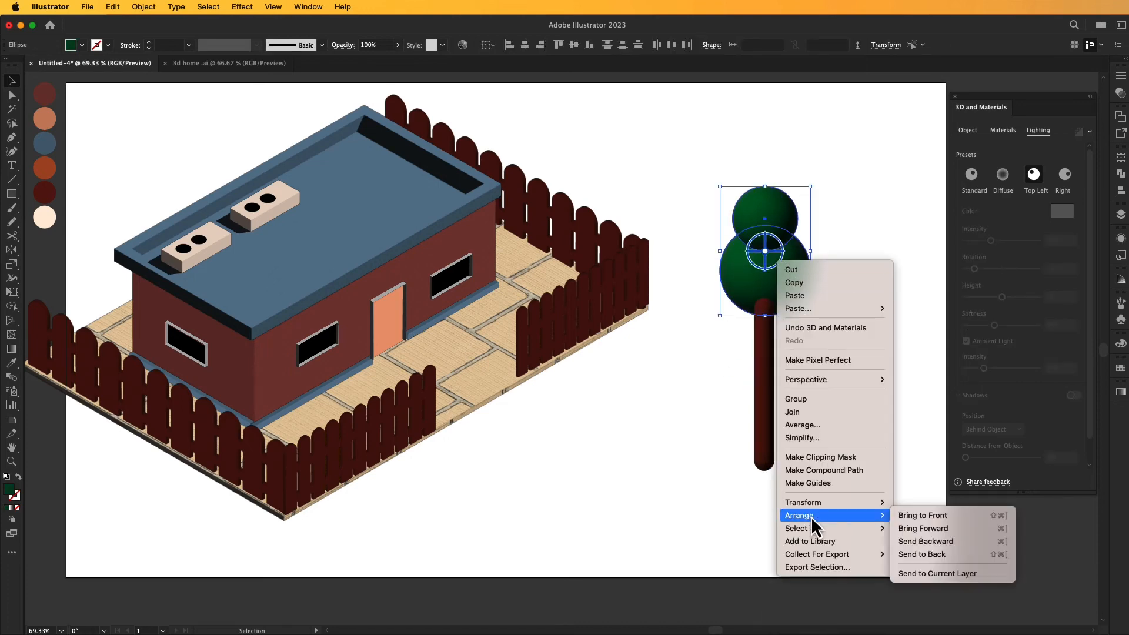
left_click(898, 515)
left_click(842, 249)
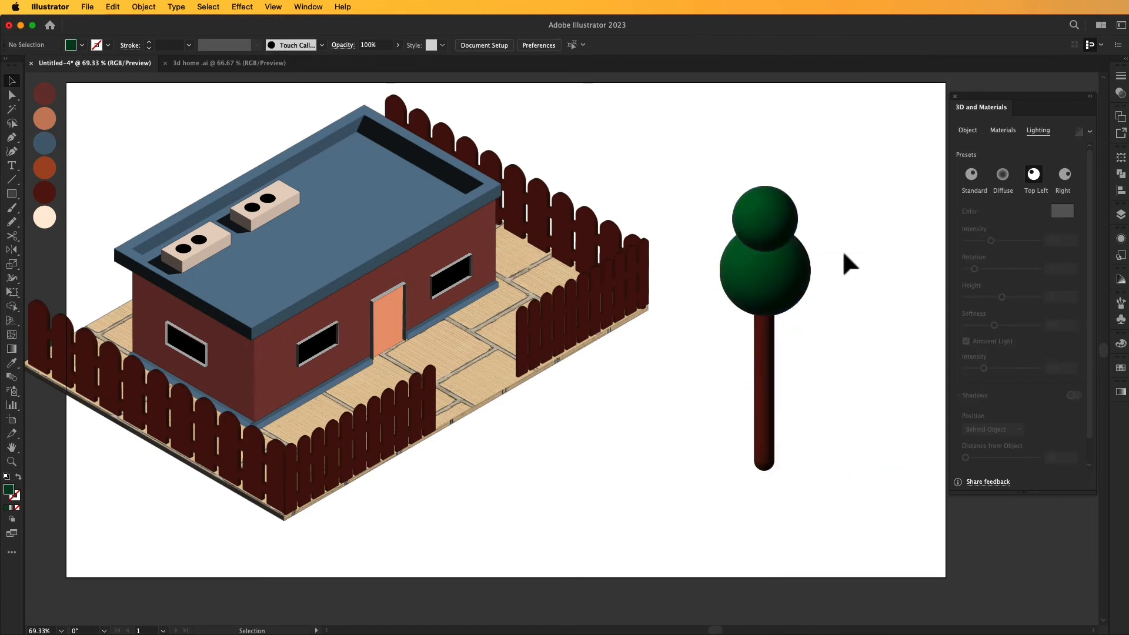
- Align the crown spheres and the trunk on their horizontal centres
left_click(739, 388)
left_click(525, 45)
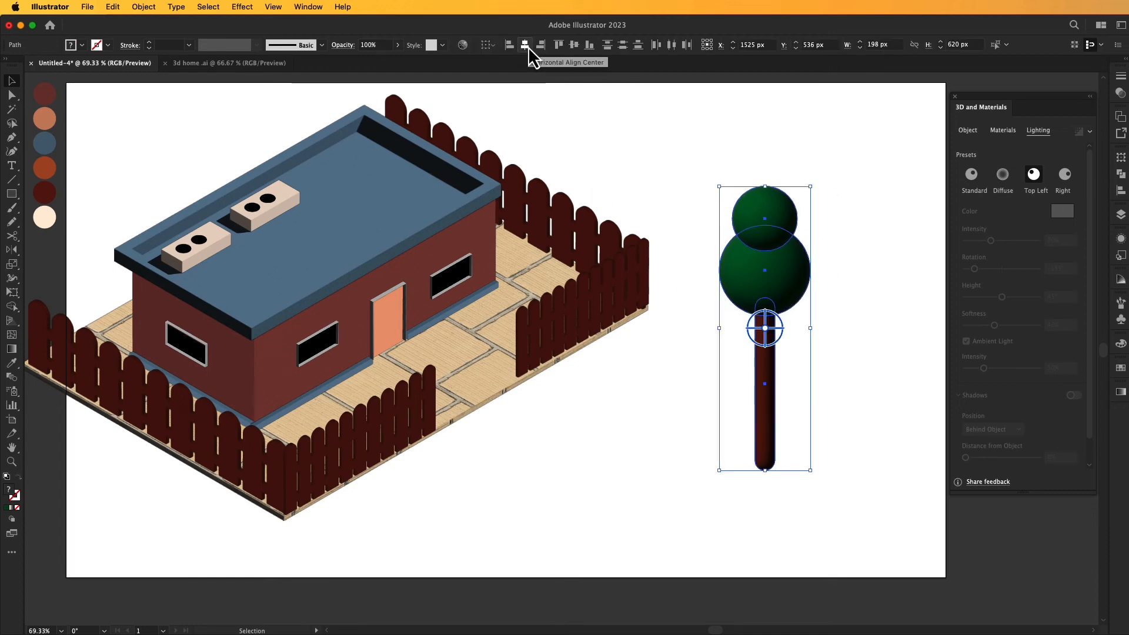
left_click(614, 147)
- Select only the crown spheres and trunk and group them into one tree
left_click_drag(724, 203, 804, 311)
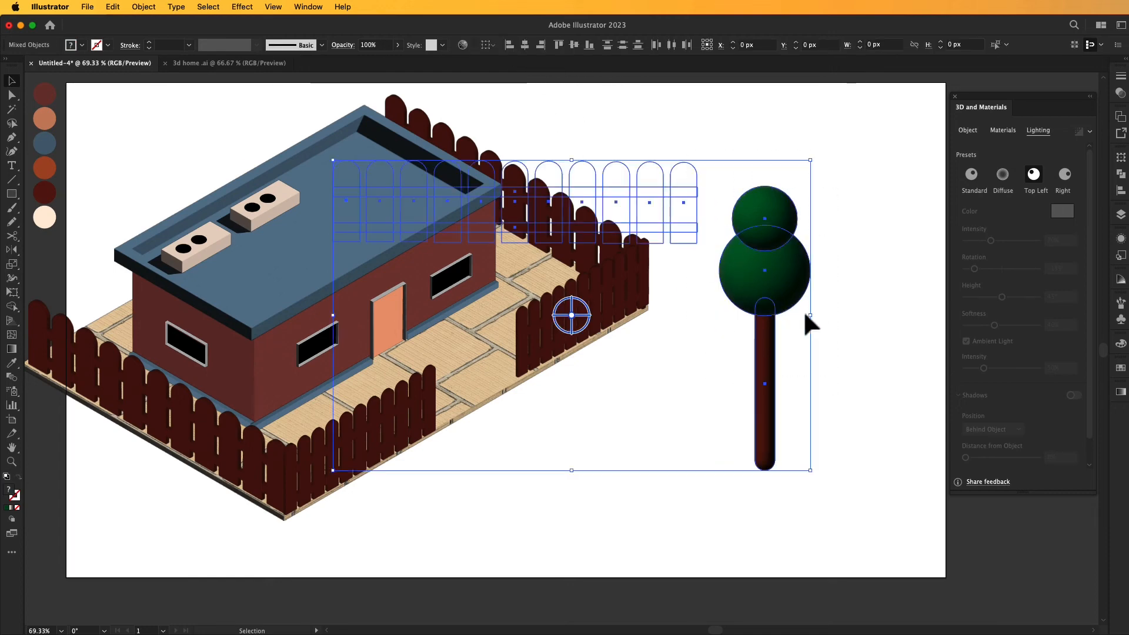
left_click(818, 312)
left_click_drag(839, 231, 744, 355)
right_click(760, 347)
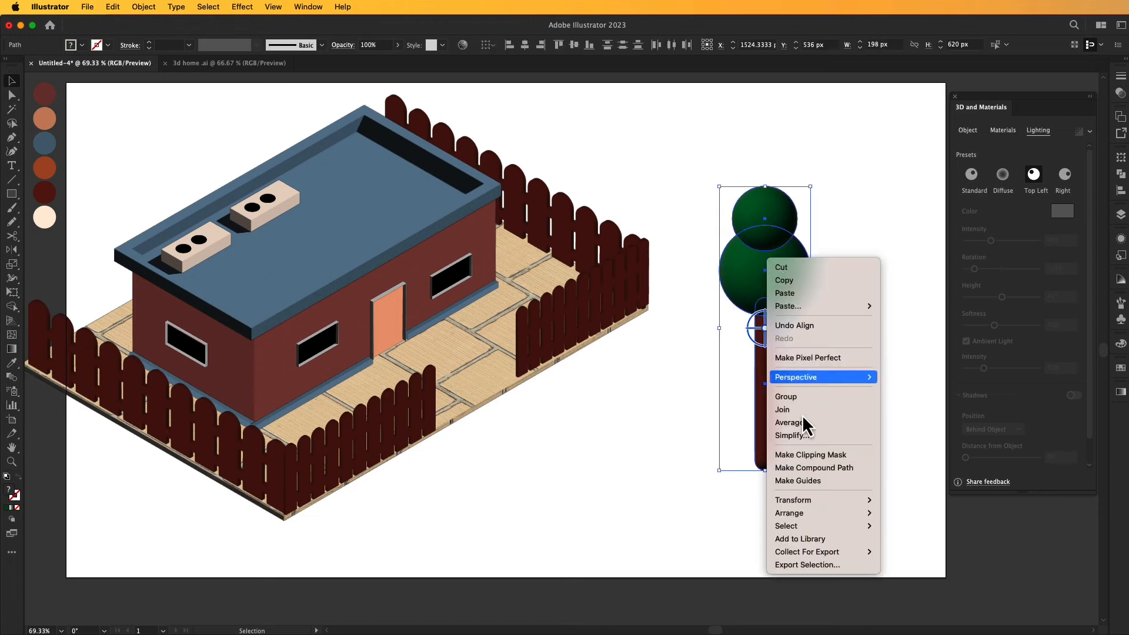
left_click(786, 400)
left_click(680, 396)
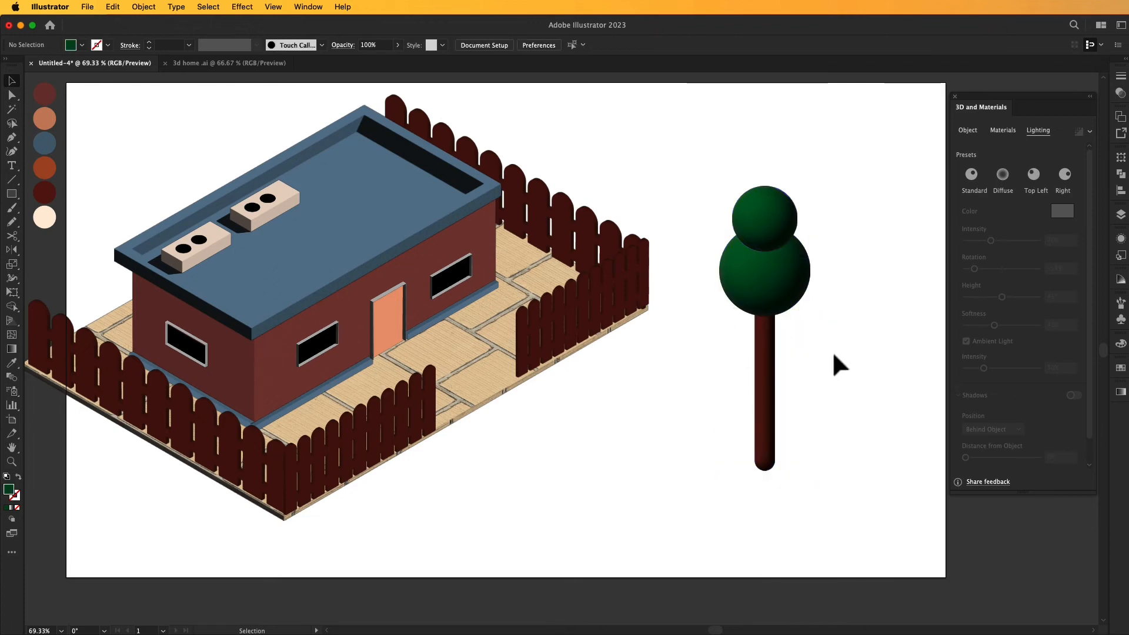
- Move the tree up and scale it down to about 140 px wide by 438 px high
left_click_drag(757, 288, 742, 243)
left_click(836, 257)
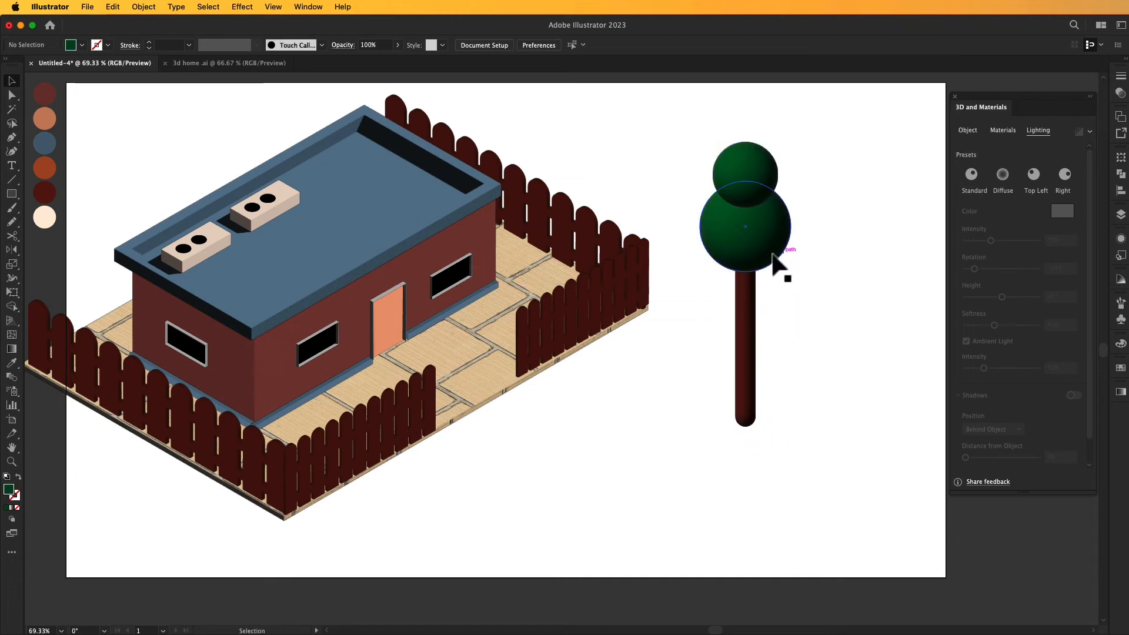
left_click_drag(757, 247, 720, 216)
left_click_drag(758, 110, 737, 147)
left_click(765, 167)
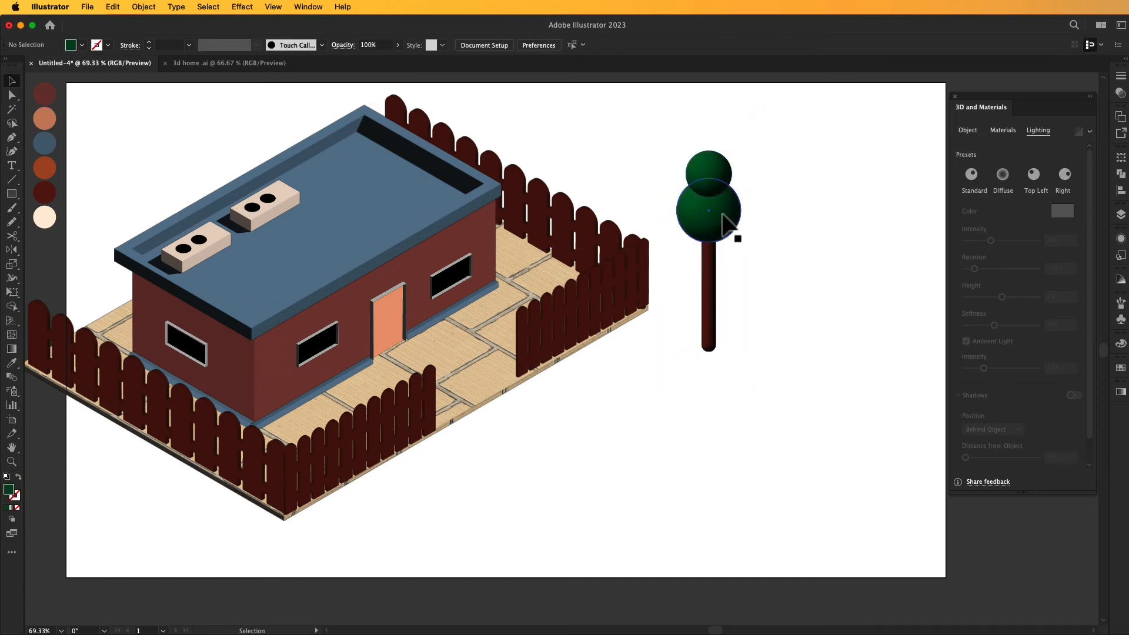
- Duplicate the tree, rotate the copy about 90° clockwise and lay it sideways from the base of the original trunk
left_click(725, 221)
left_click_drag(729, 212, 775, 217)
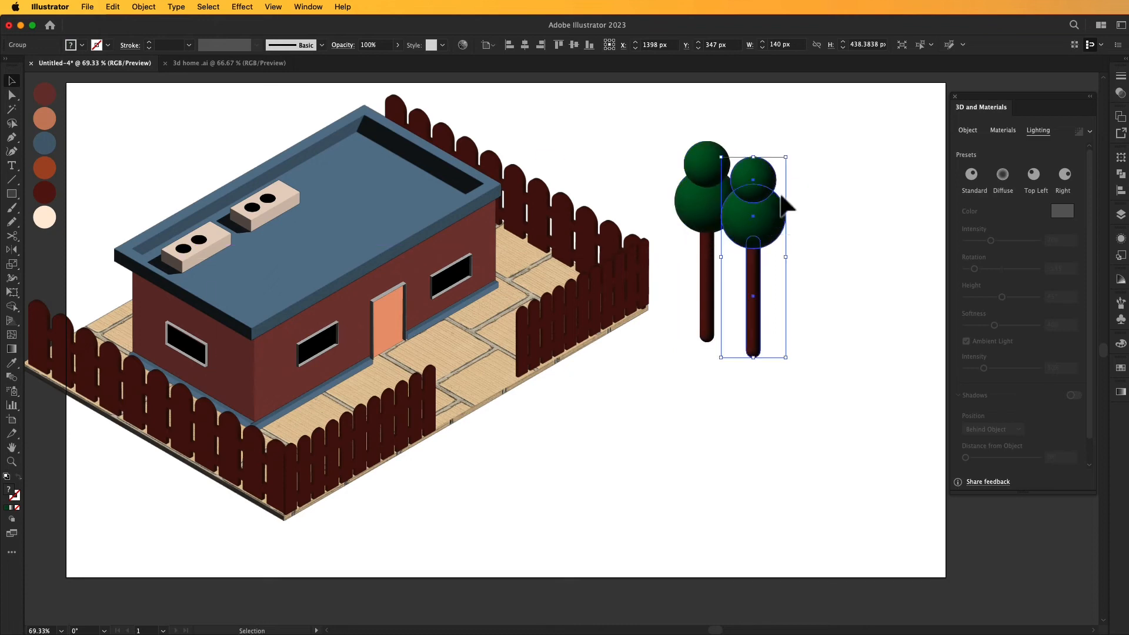
left_click_drag(788, 151, 864, 297)
left_click_drag(791, 268, 837, 351)
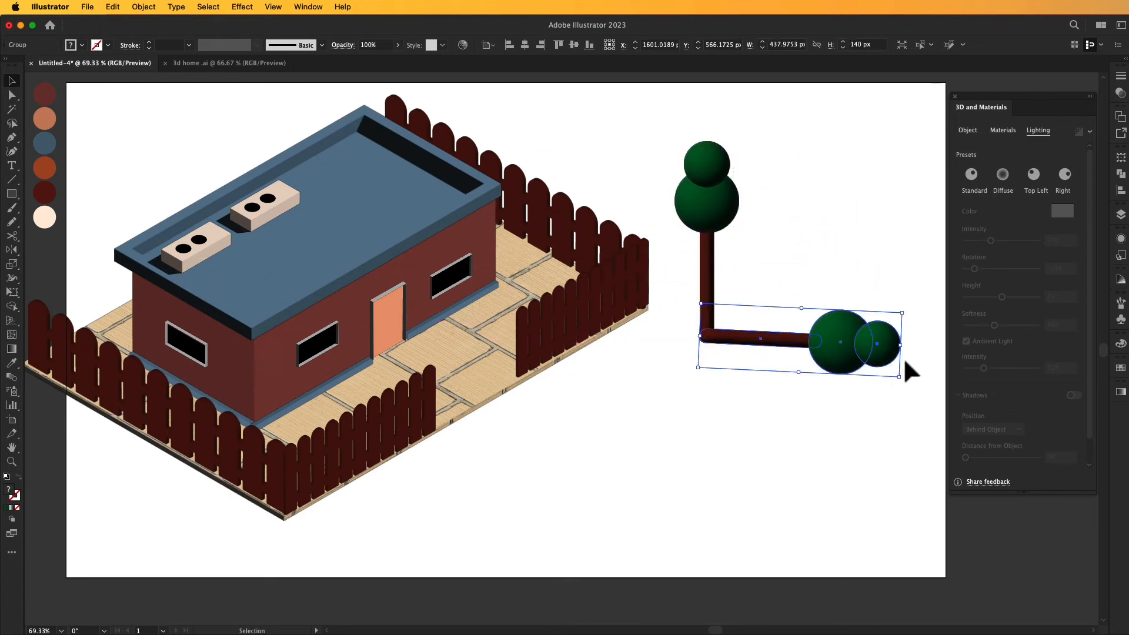
- Straighten the sideways tree copy, send it to the back, and nudge it against the base of the upright trunk
left_click_drag(898, 383, 906, 380)
left_click_drag(842, 356, 841, 348)
right_click(834, 340)
mouse_move(870, 555)
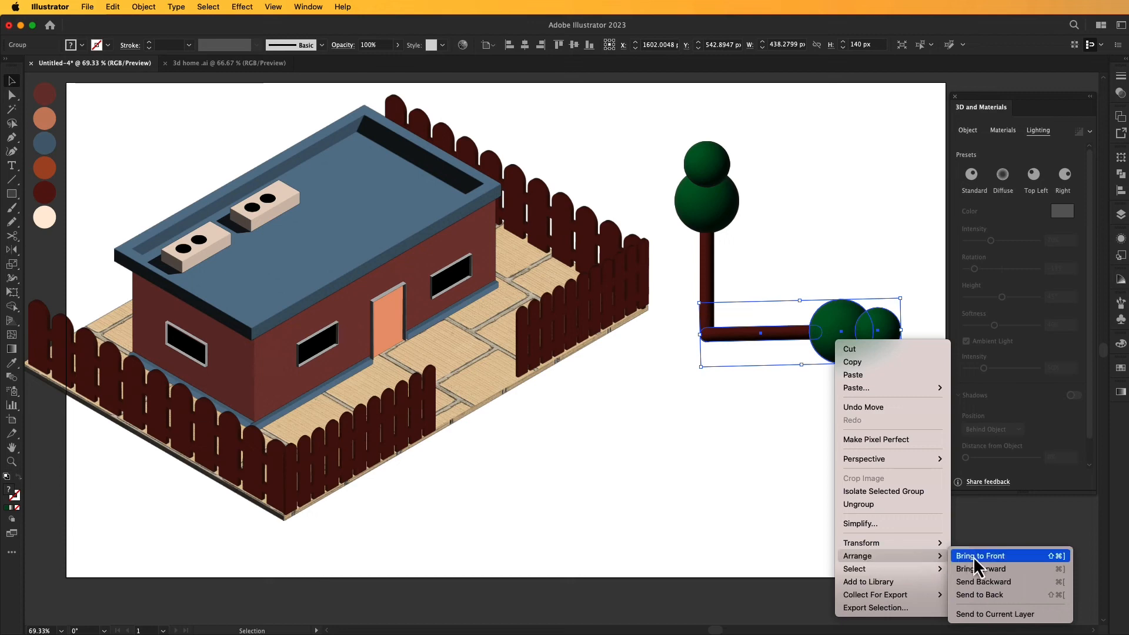
left_click(983, 592)
left_click_drag(852, 357, 852, 359)
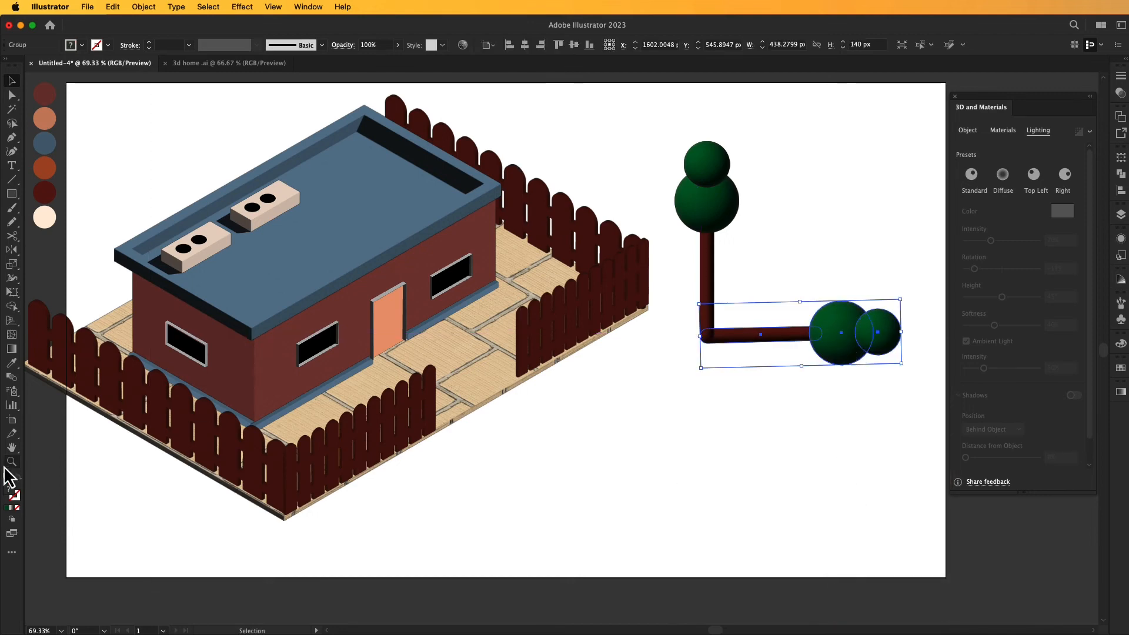
left_click(11, 362)
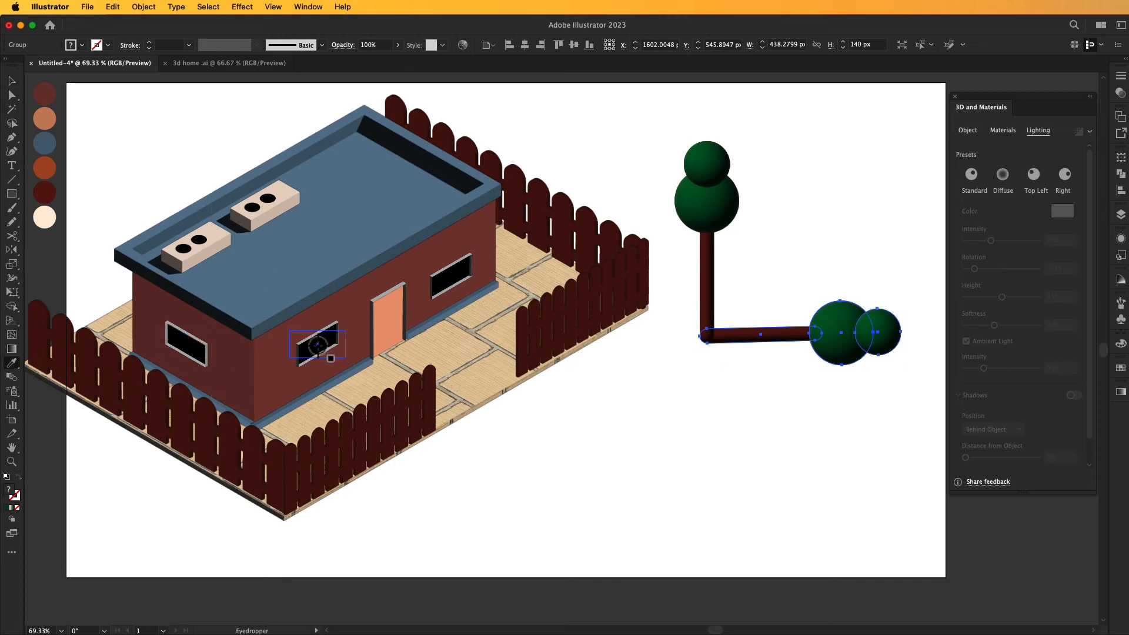
left_click(317, 344)
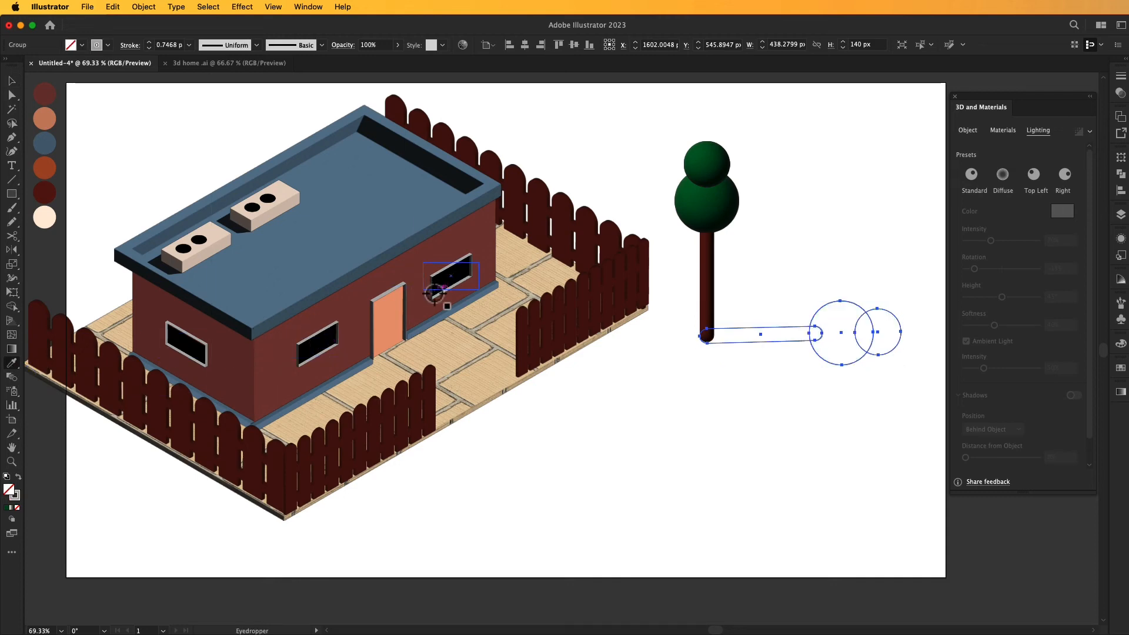
key("cmd+z")
left_click(11, 80)
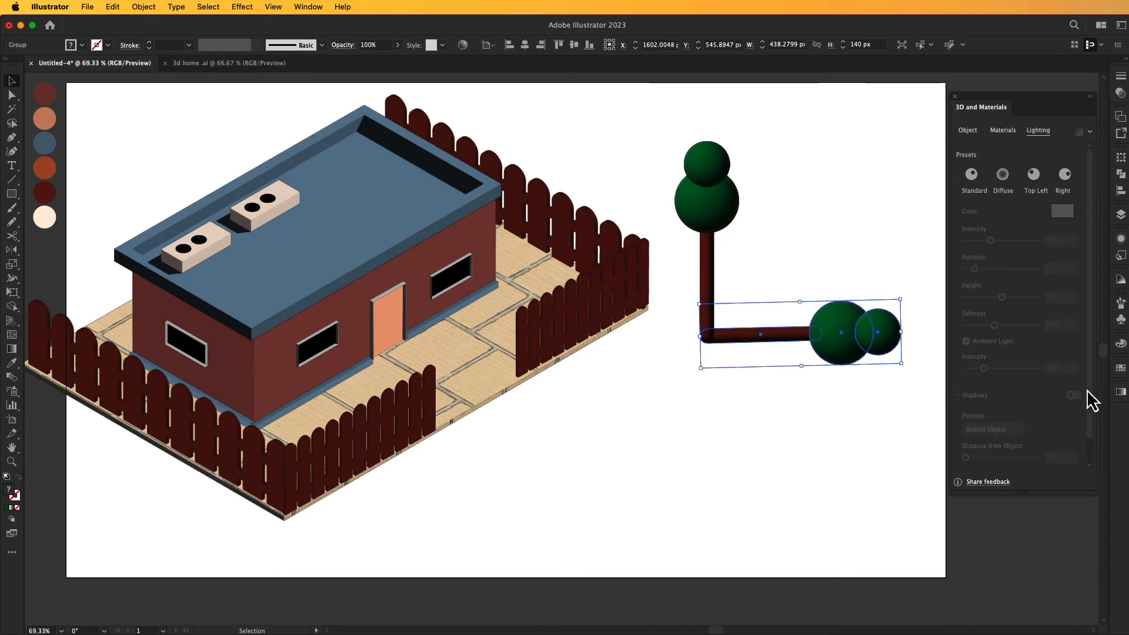
- Fill the sideways tree copy with solid black to make it a shadow
left_click(1121, 368)
left_click(993, 400)
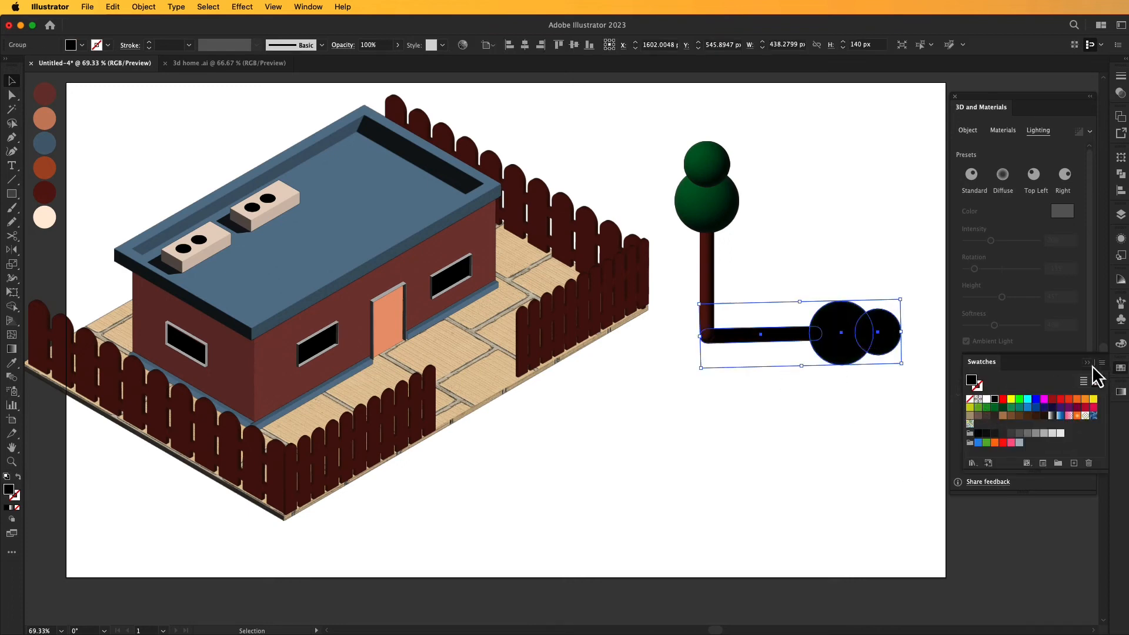
left_click(874, 407)
left_click(845, 351)
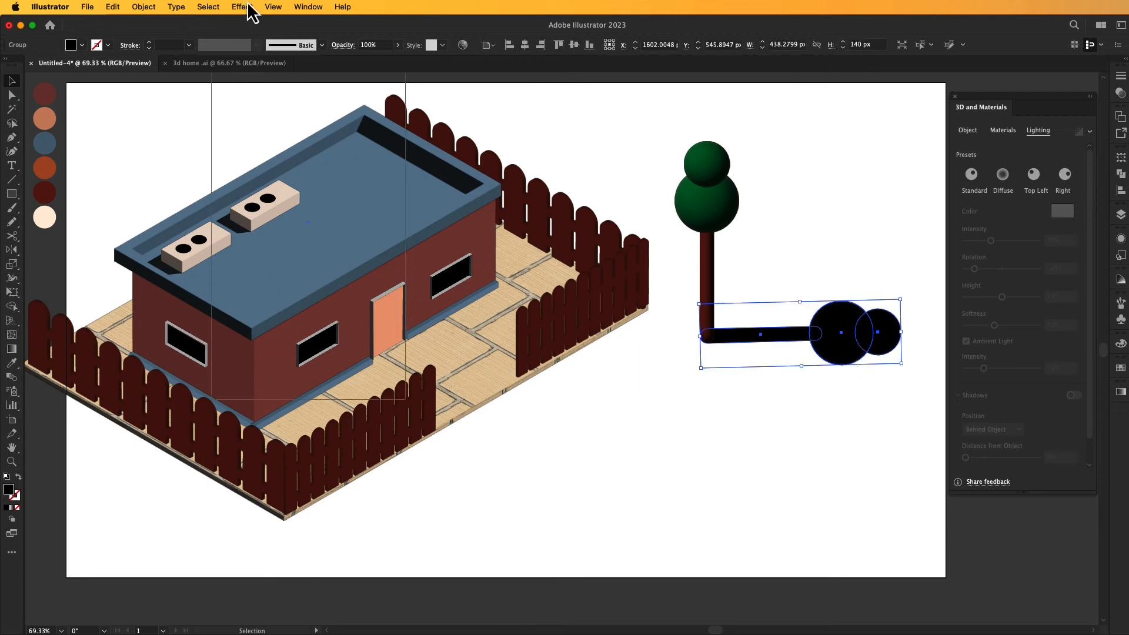
- Apply a Gaussian Blur with a radius of about 4 pixels to the black tree shadow
left_click(242, 7)
mouse_move(352, 268)
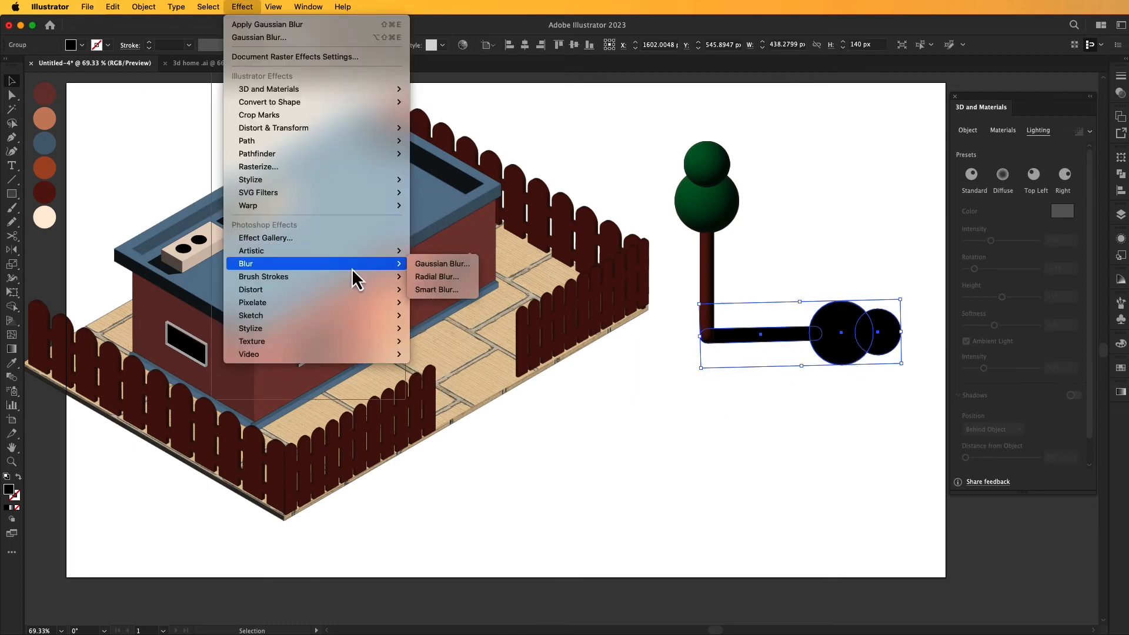
left_click(438, 265)
left_click_drag(199, 161, 205, 167)
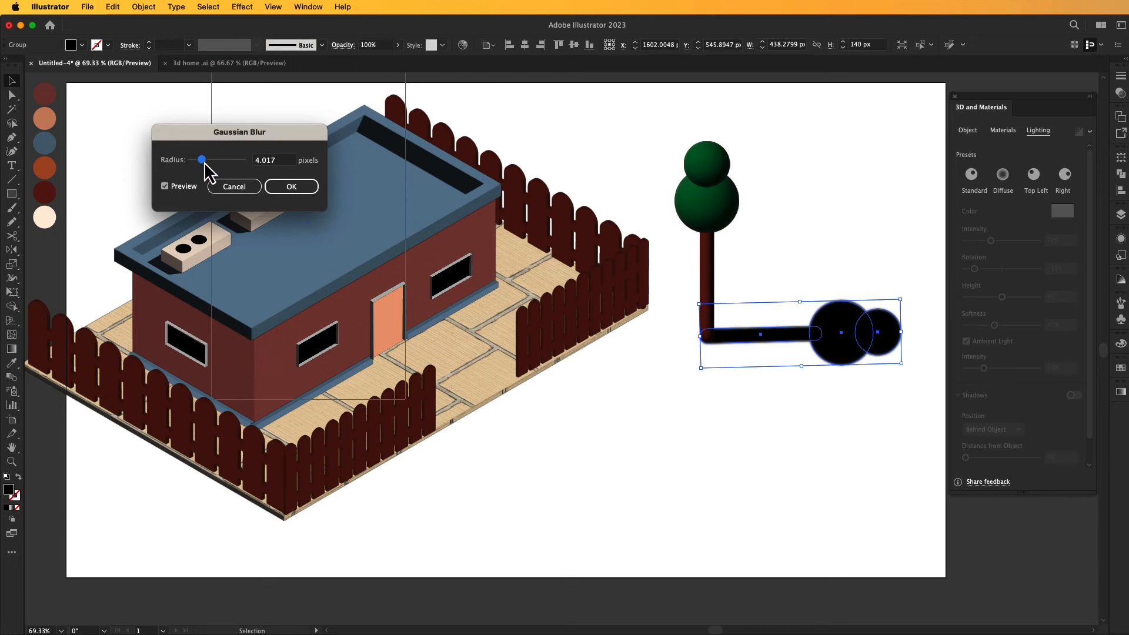
left_click(294, 188)
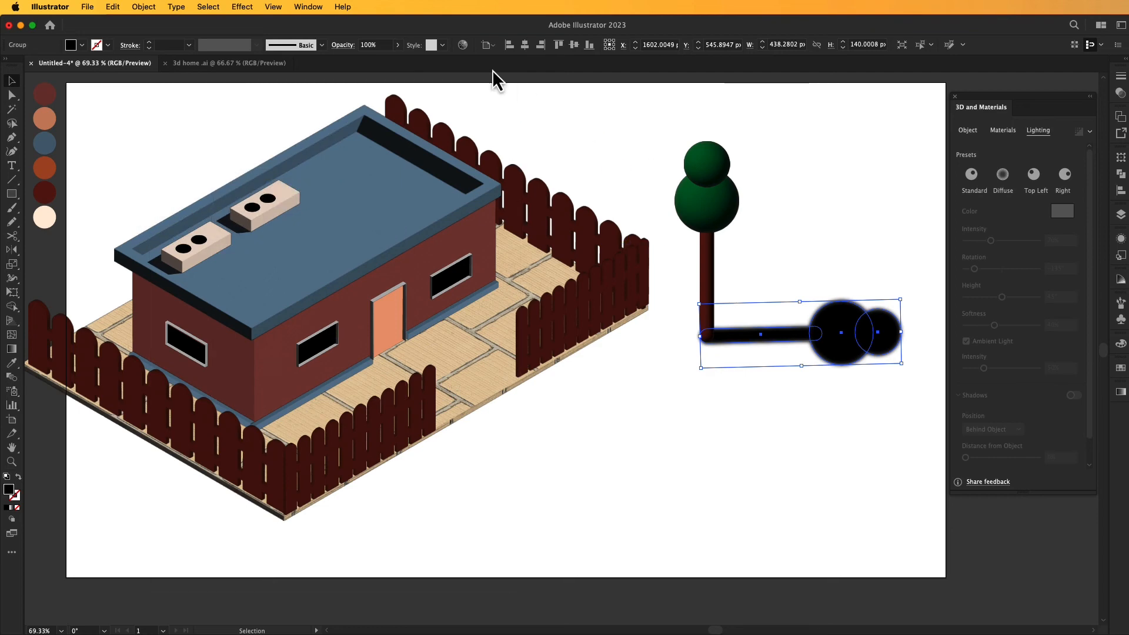
- Lower the opacity of the blurred tree shadow slightly and deselect it
left_click(398, 45)
mouse_move(394, 60)
left_mouse_down()
mouse_move(381, 63)
mouse_move(394, 62)
left_mouse_up()
left_click(581, 111)
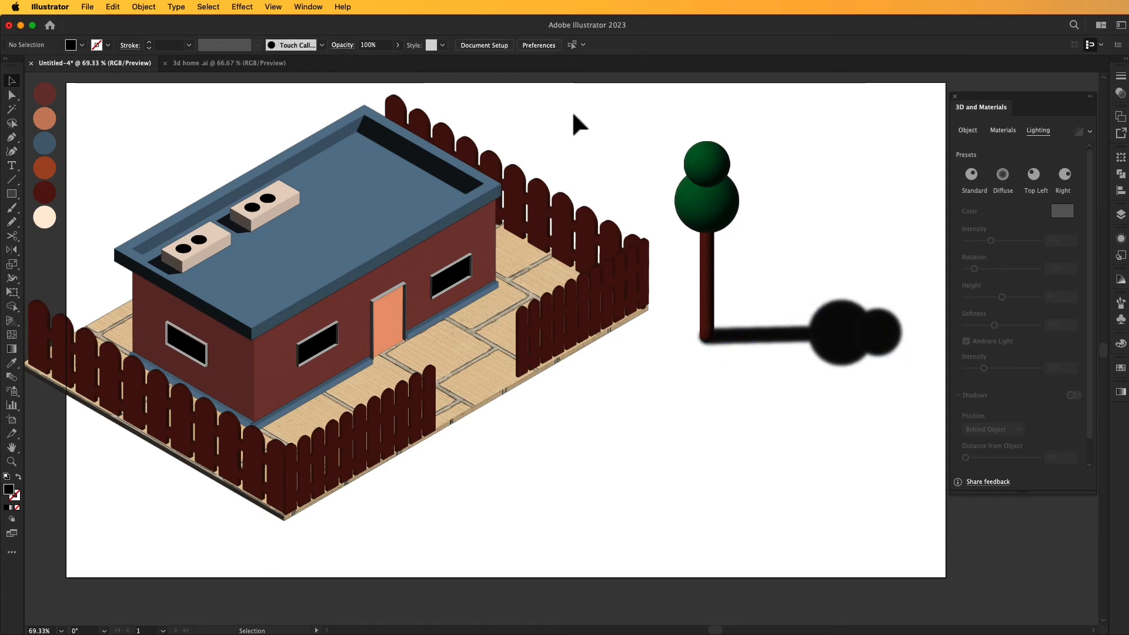
left_click(1089, 97)
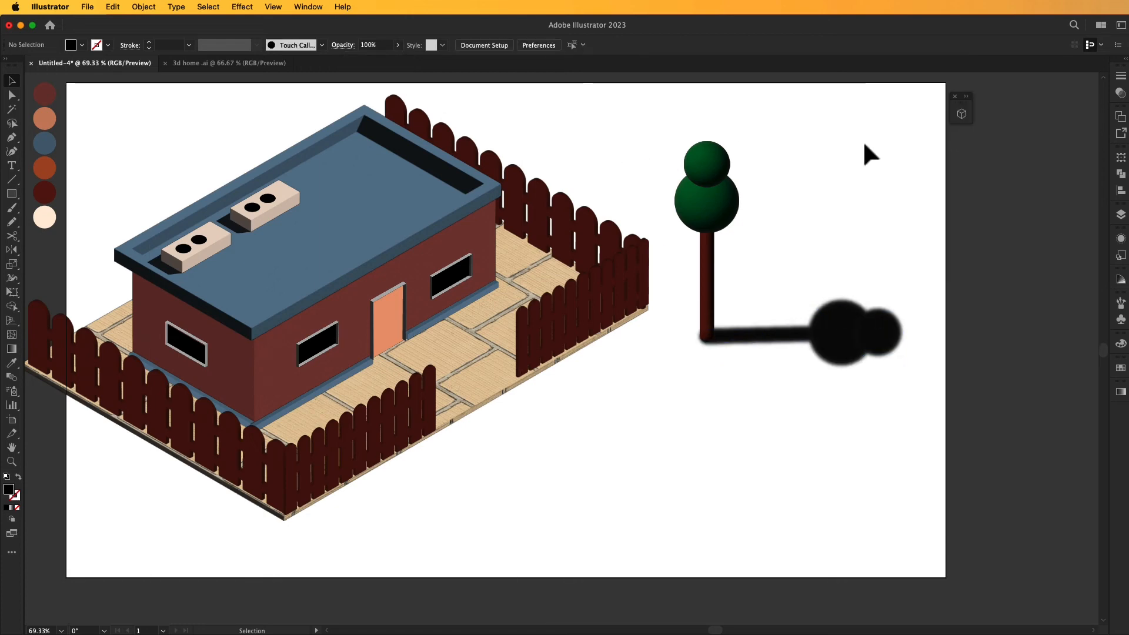
- Duplicate the tree together with its shadow and place the copy in front of the fence's near corner
key("space")
left_click_drag(840, 183, 871, 174)
left_click_drag(841, 138, 729, 353)
left_click_drag(739, 277, 255, 498)
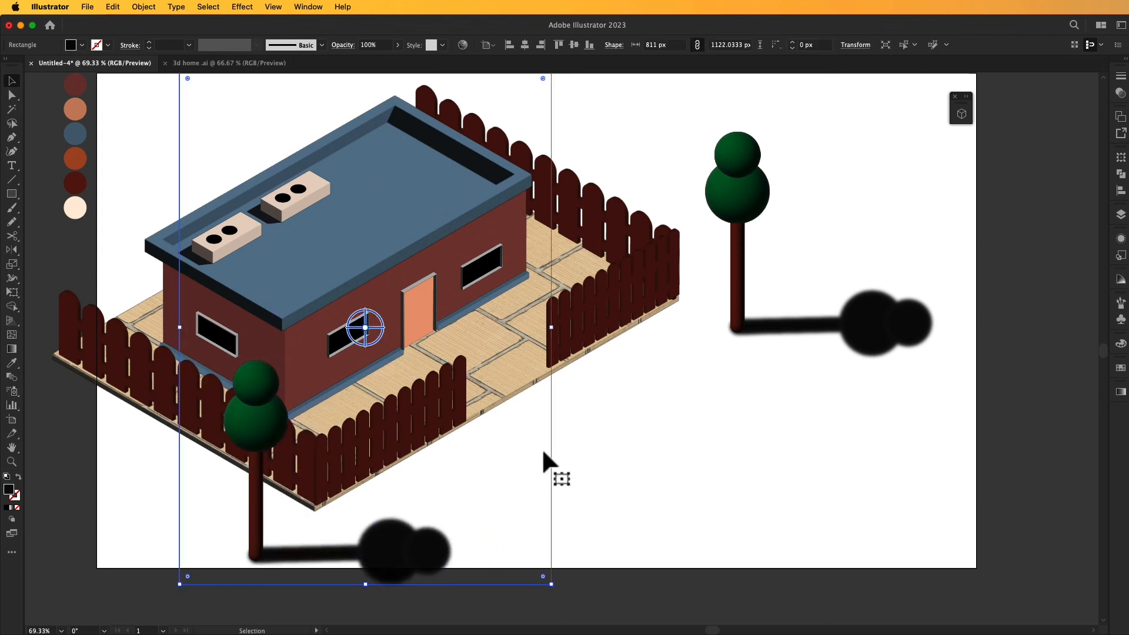
left_click(626, 416)
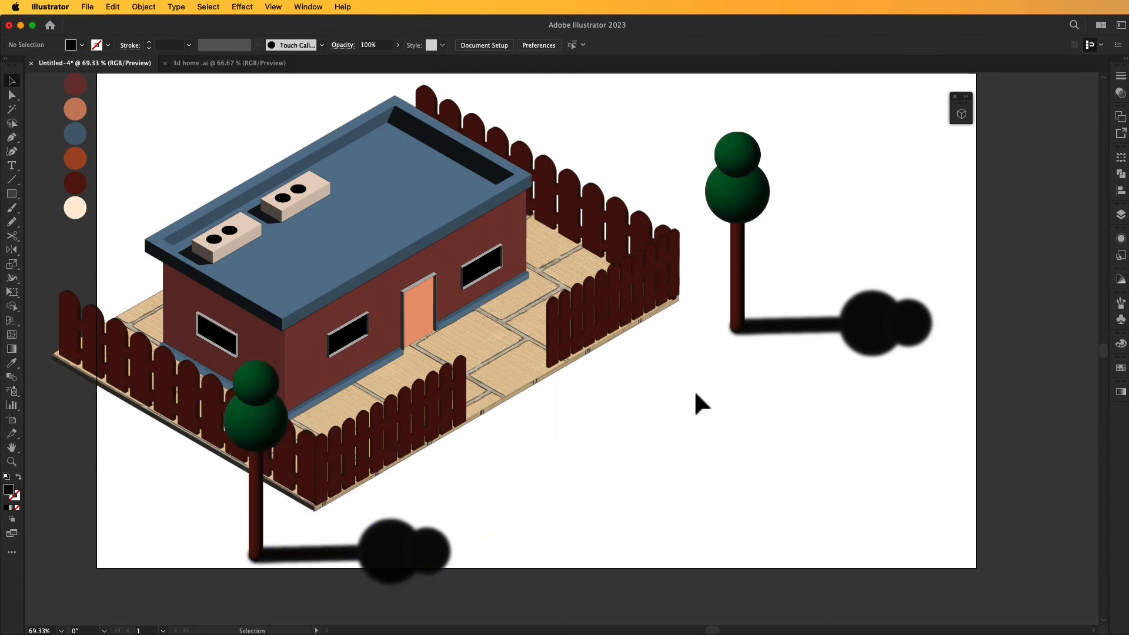
left_click_drag(680, 398, 686, 382)
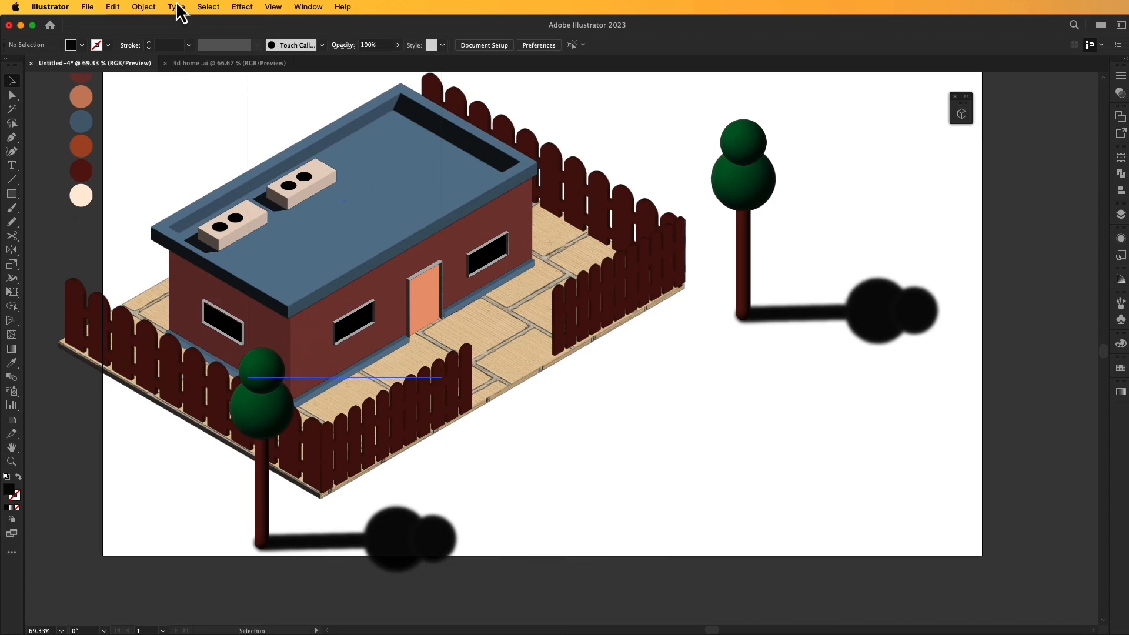
- Select the house, fence and both trees and scale them down together to about 1385 px by 821 px
left_click(154, 5)
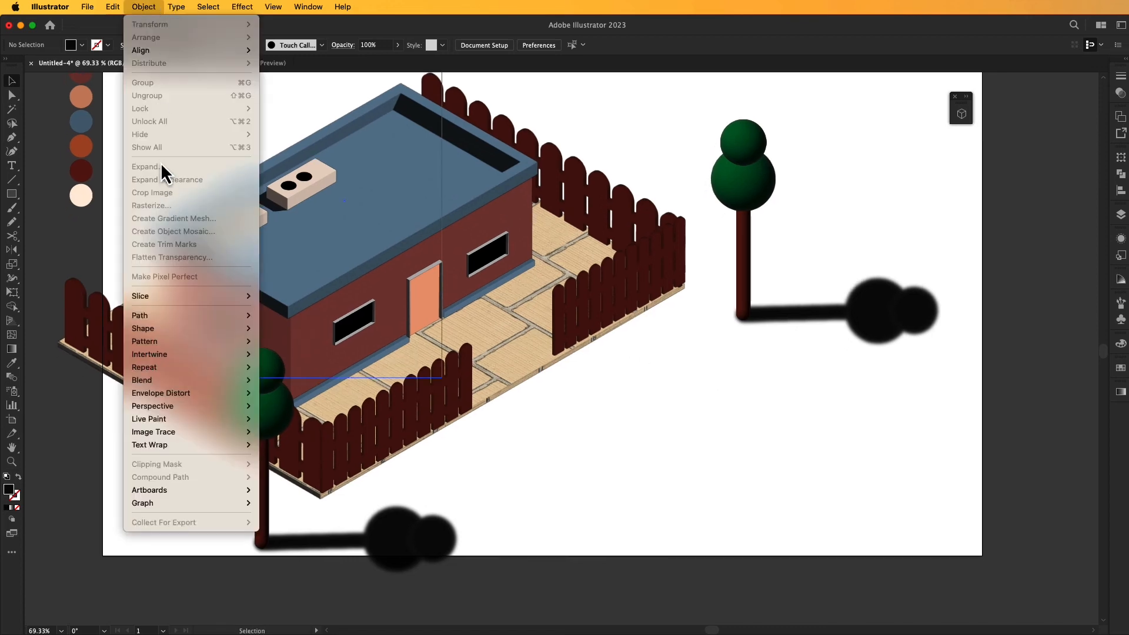
left_click(659, 376)
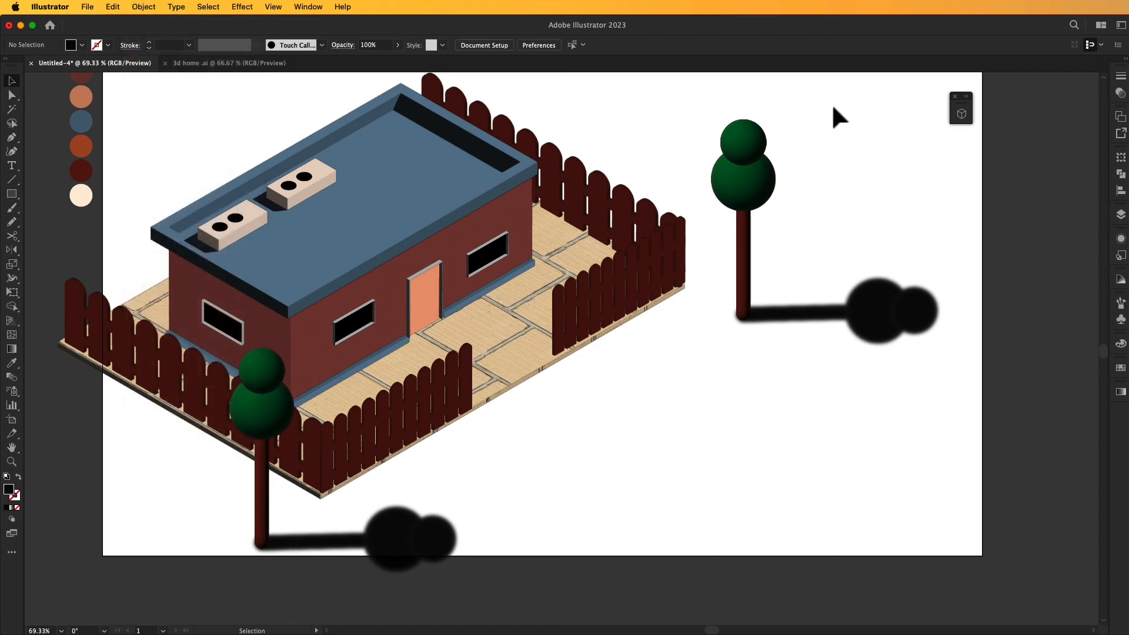
key("super+minus")
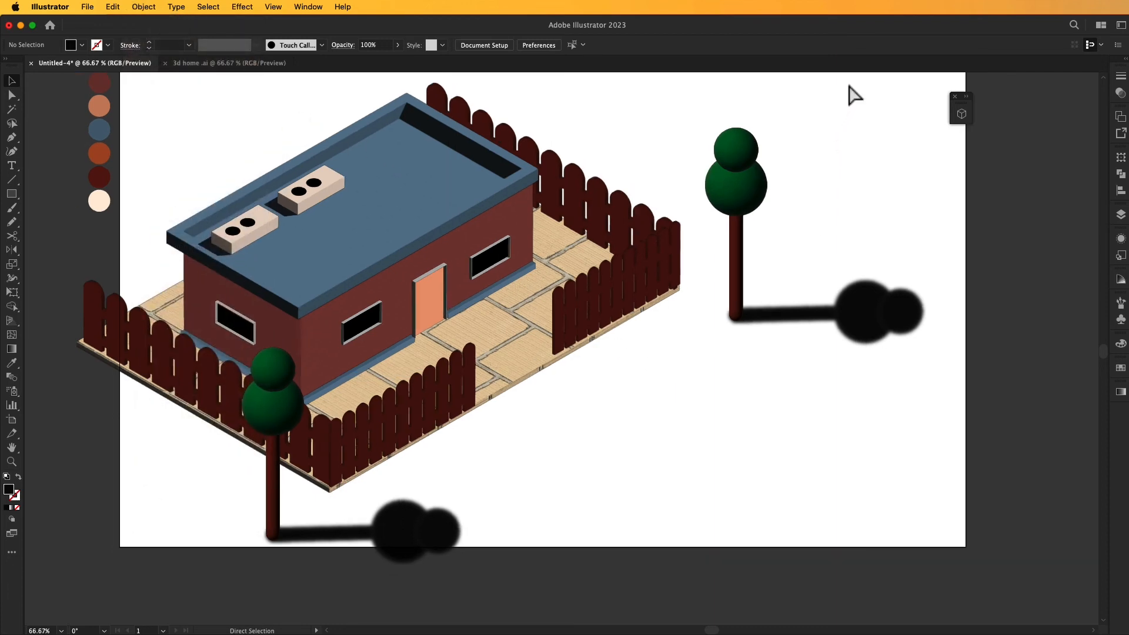
left_click_drag(844, 100, 258, 514)
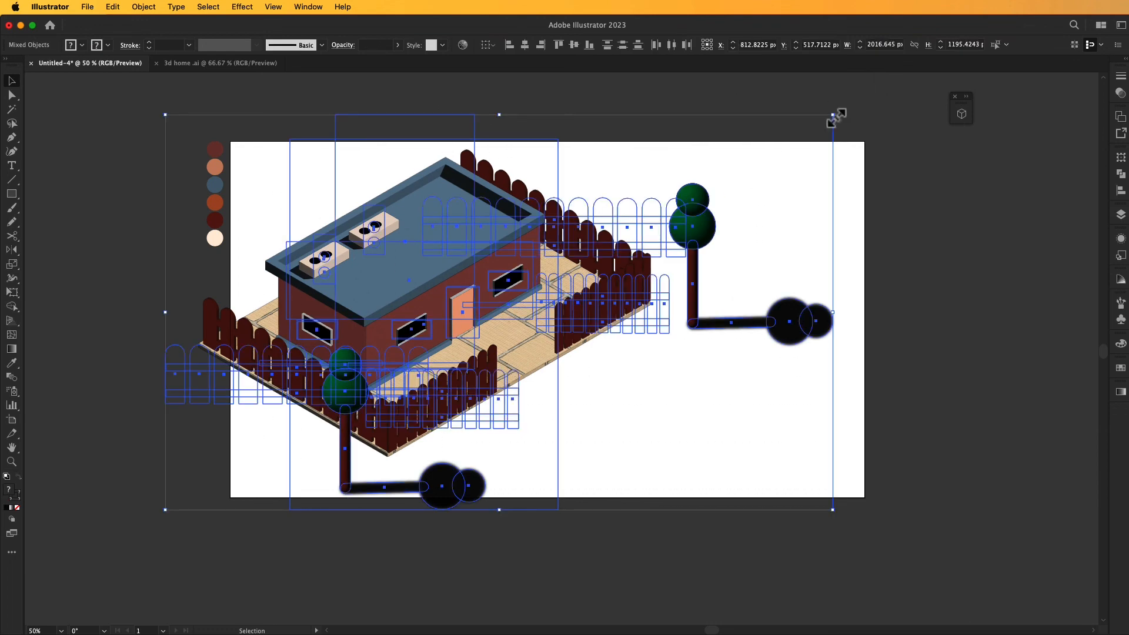
left_click_drag(833, 116, 781, 172)
left_click(799, 164)
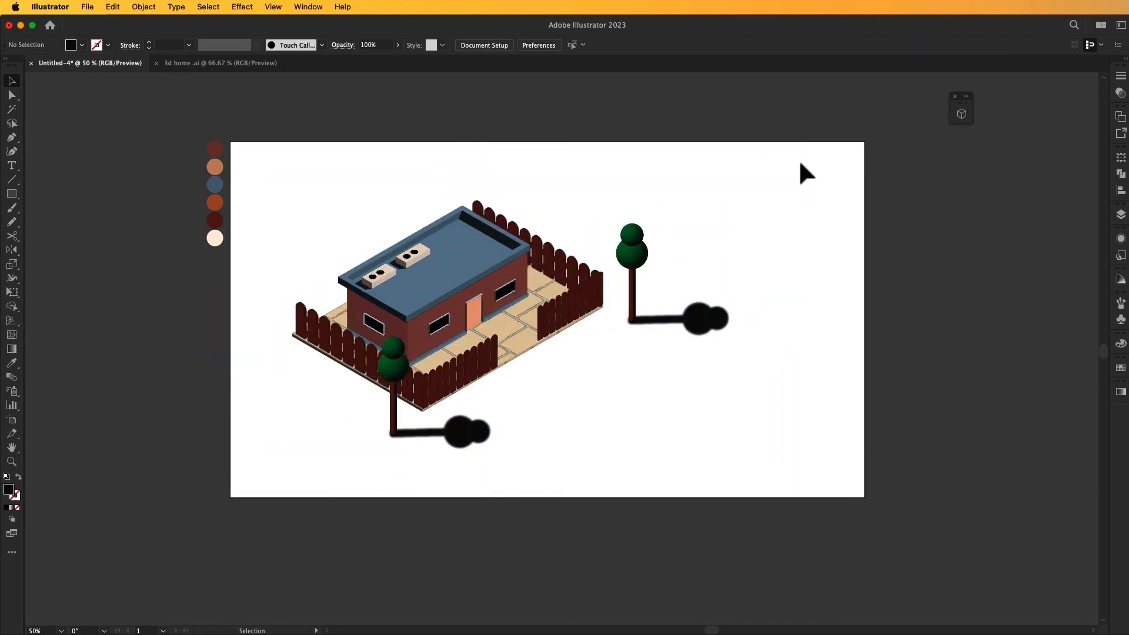
- Reselect the whole scene and enlarge it slightly about its centre, keeping it within the artboard
left_click_drag(742, 186, 288, 450)
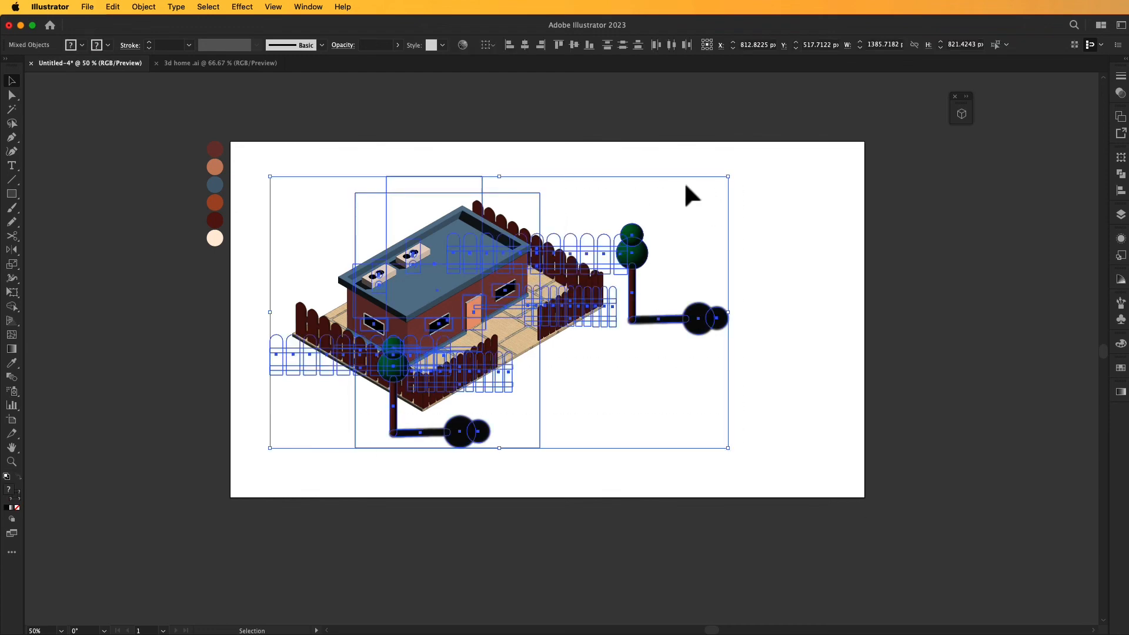
left_click_drag(731, 180, 774, 141)
left_click(766, 197)
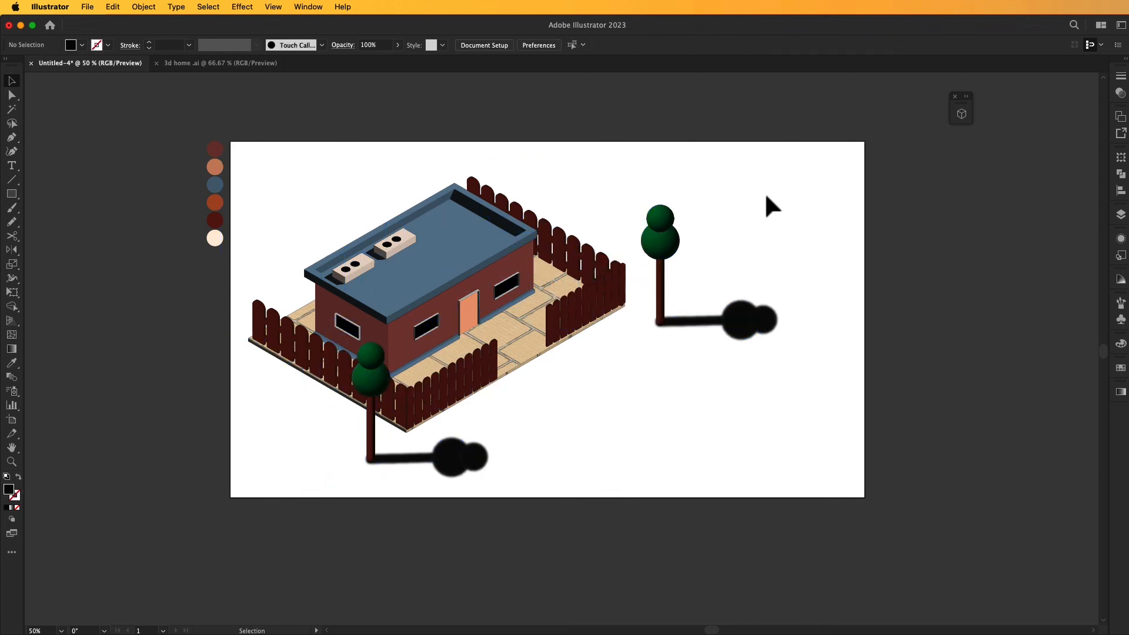
key("super+0")
left_click_drag(798, 243, 802, 232)
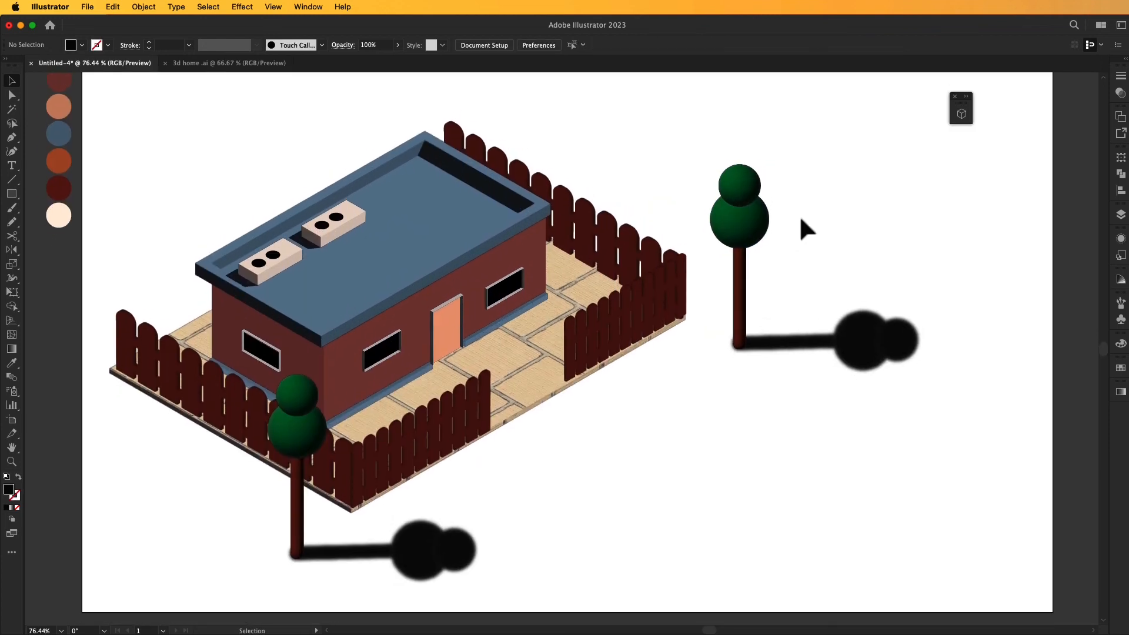
- Add the text HIGH SCHOOL in the empty area beyond the fence opening and enlarge it to about 67 pt
left_click(12, 165)
left_click(564, 462)
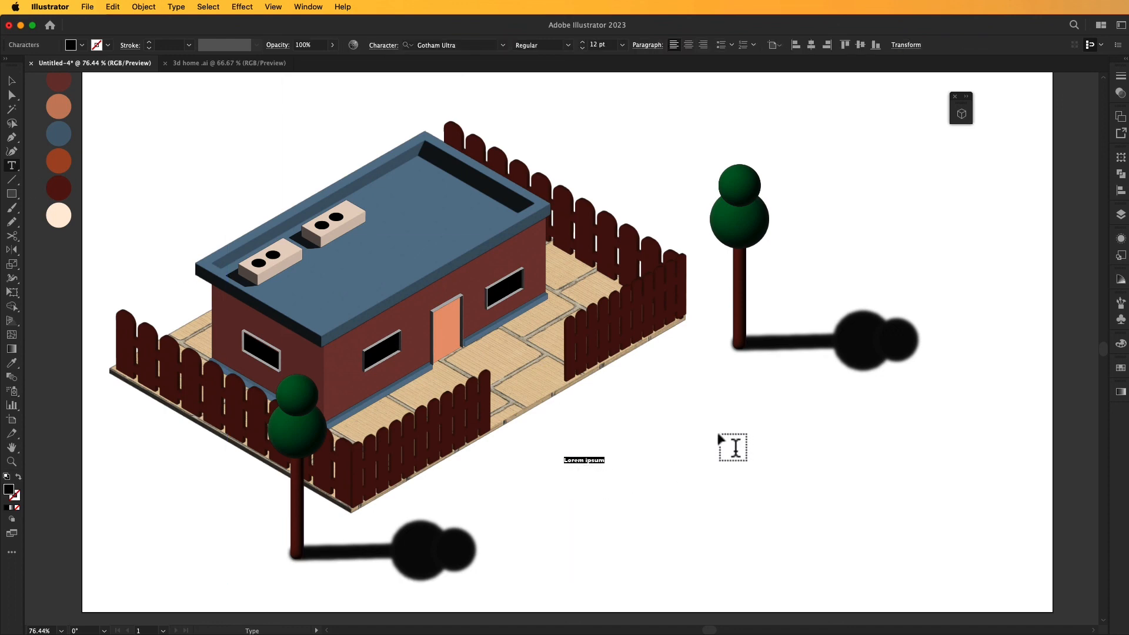
type("HIGH SCHOOL")
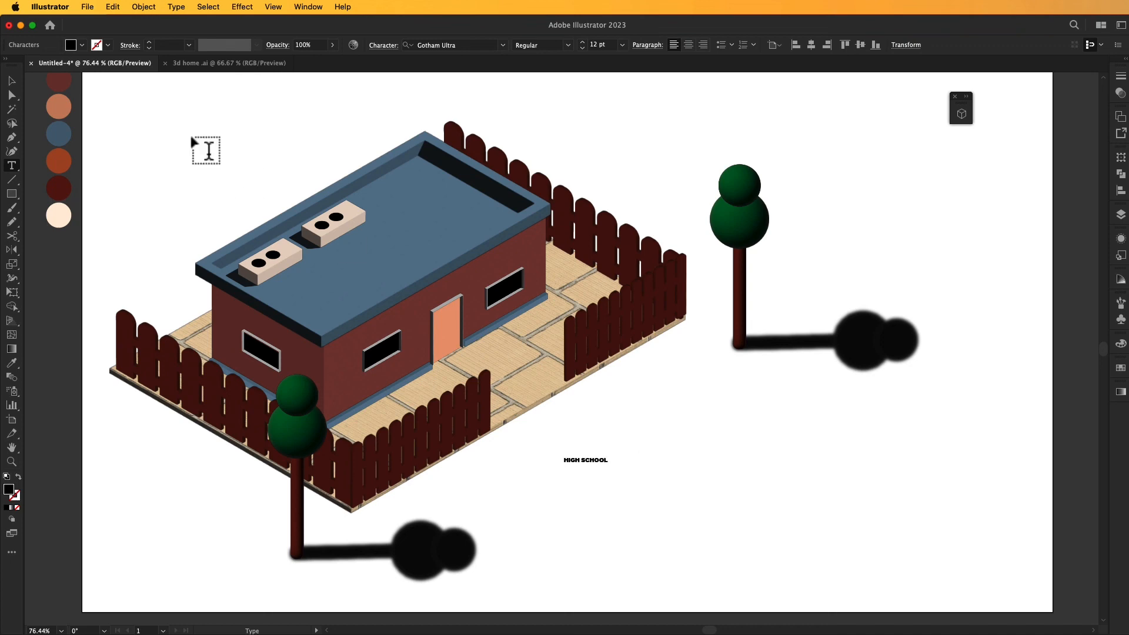
left_click(11, 80)
left_click_drag(607, 458, 687, 464)
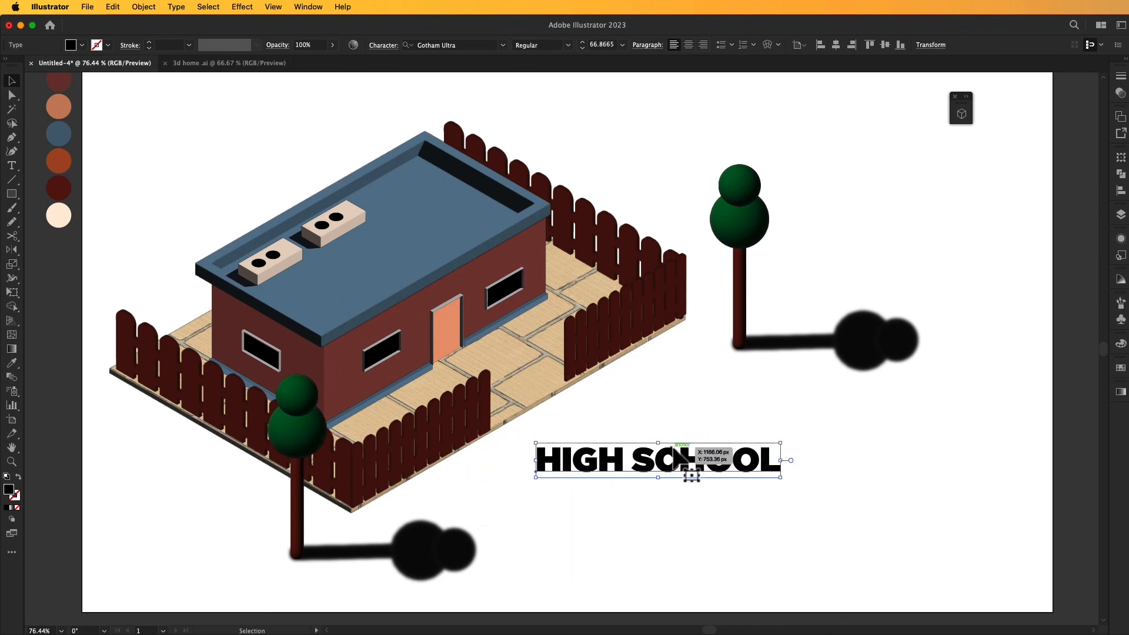
- Recolour the HIGH SCHOOL text with the rust-orange colour from the palette circles
left_click(11, 363)
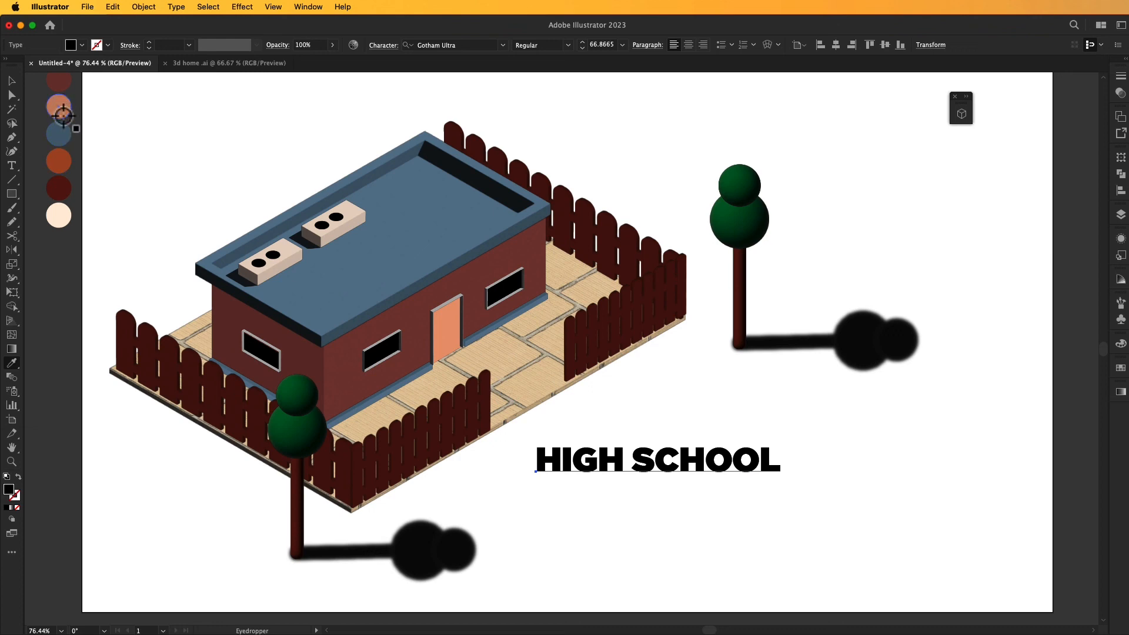
left_click(59, 161)
left_click(11, 81)
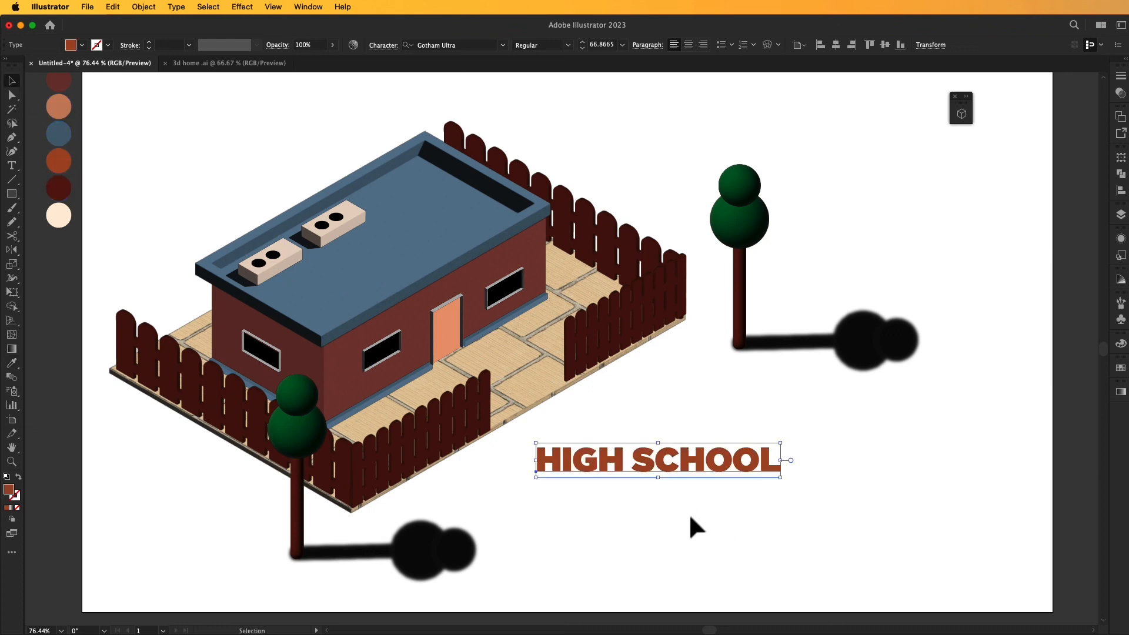
- Extrude the HIGH SCHOOL text in 3D with a depth of 10 px
left_click(962, 115)
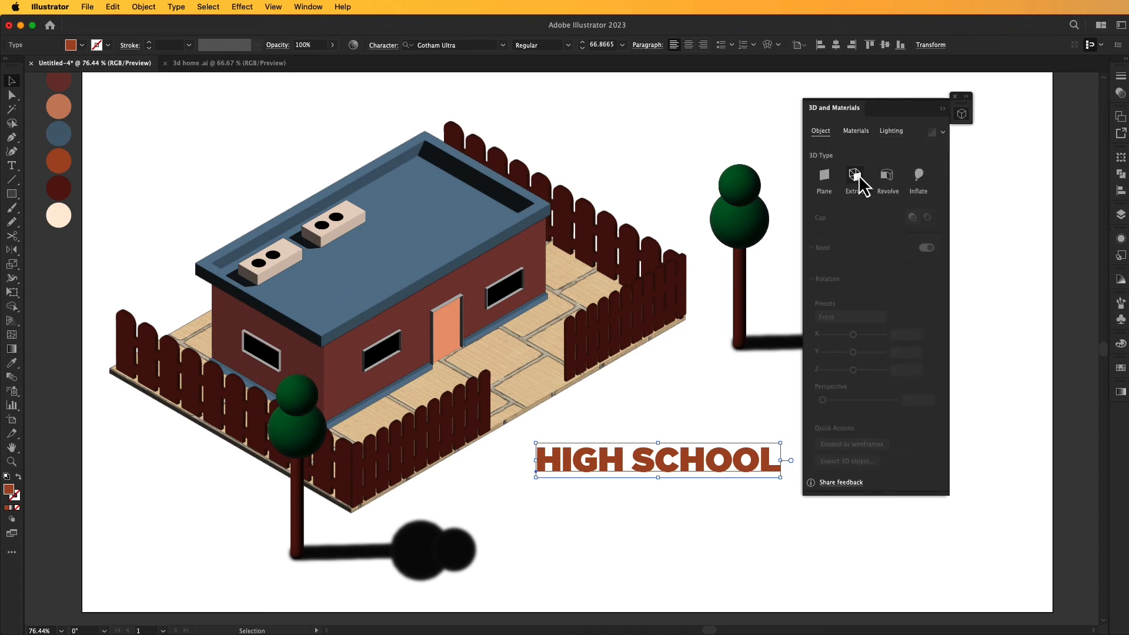
left_click(857, 174)
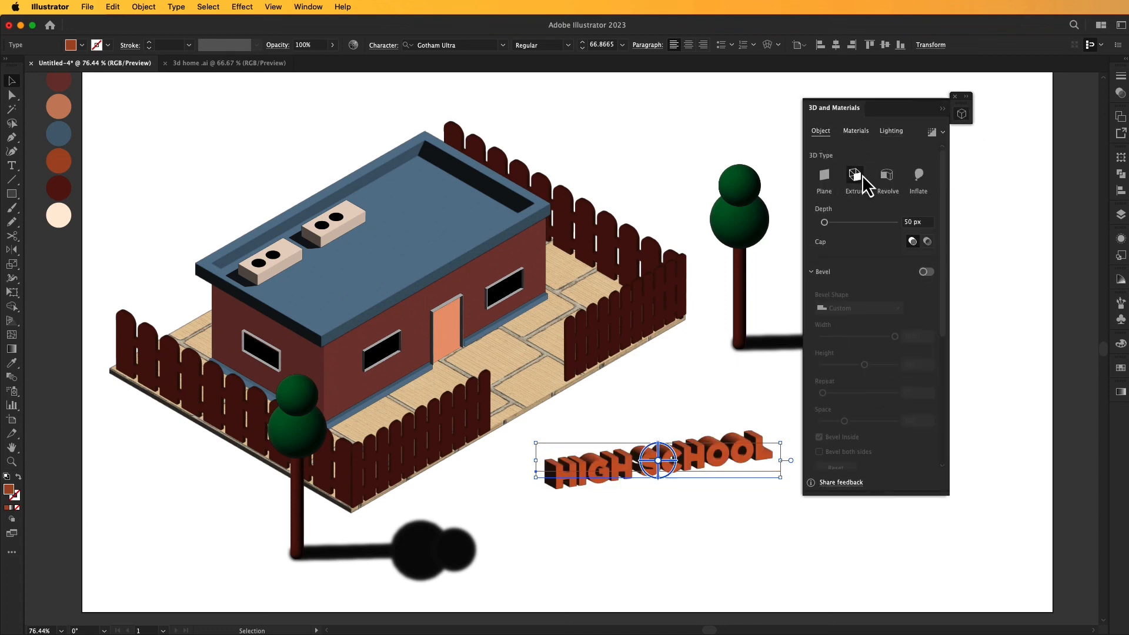
left_click(908, 222)
type("10")
key("Return")
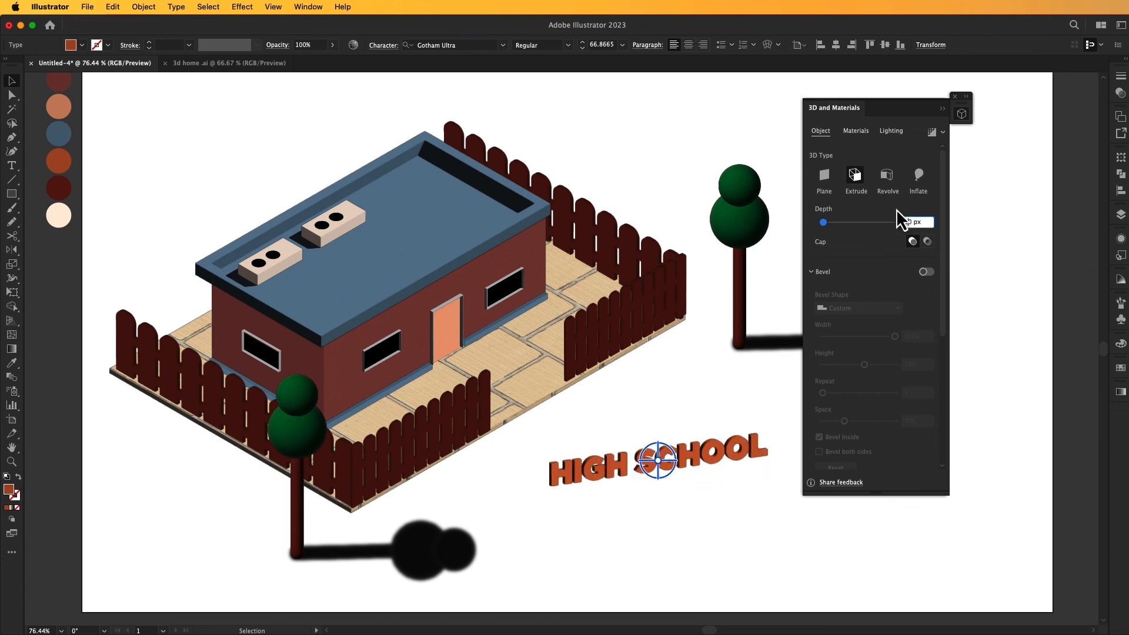
- Rotate the 3D text with the Isometric Right preset and place it along the roof's front edge above the door
scroll(905, 376, "down", 5)
left_click(877, 318)
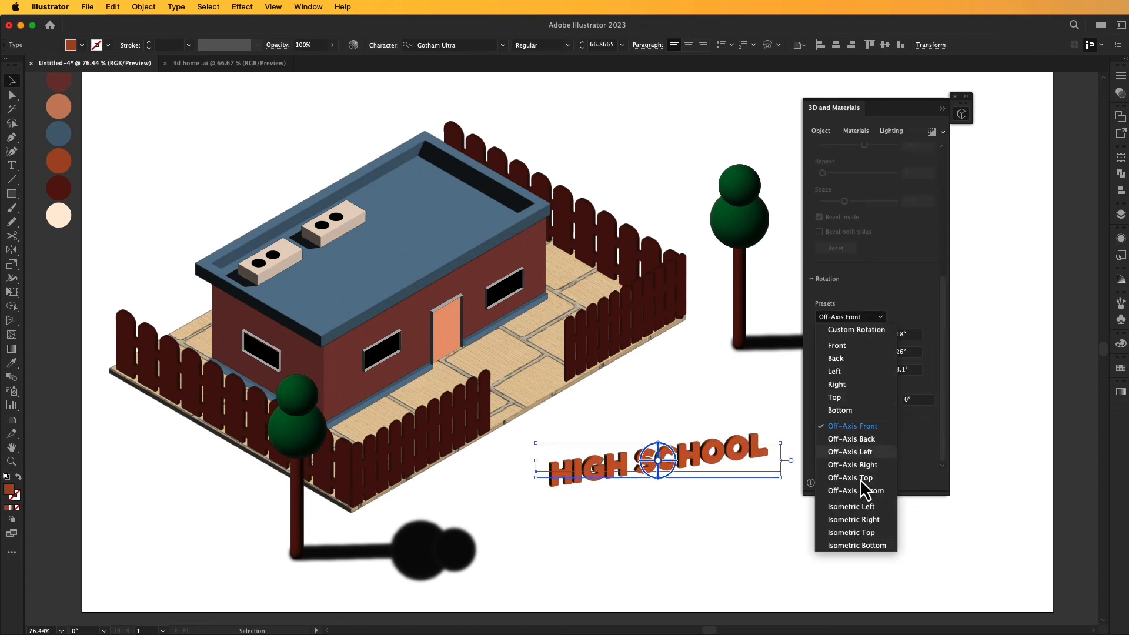
left_click(867, 523)
left_click(841, 513)
left_click_drag(681, 447, 453, 248)
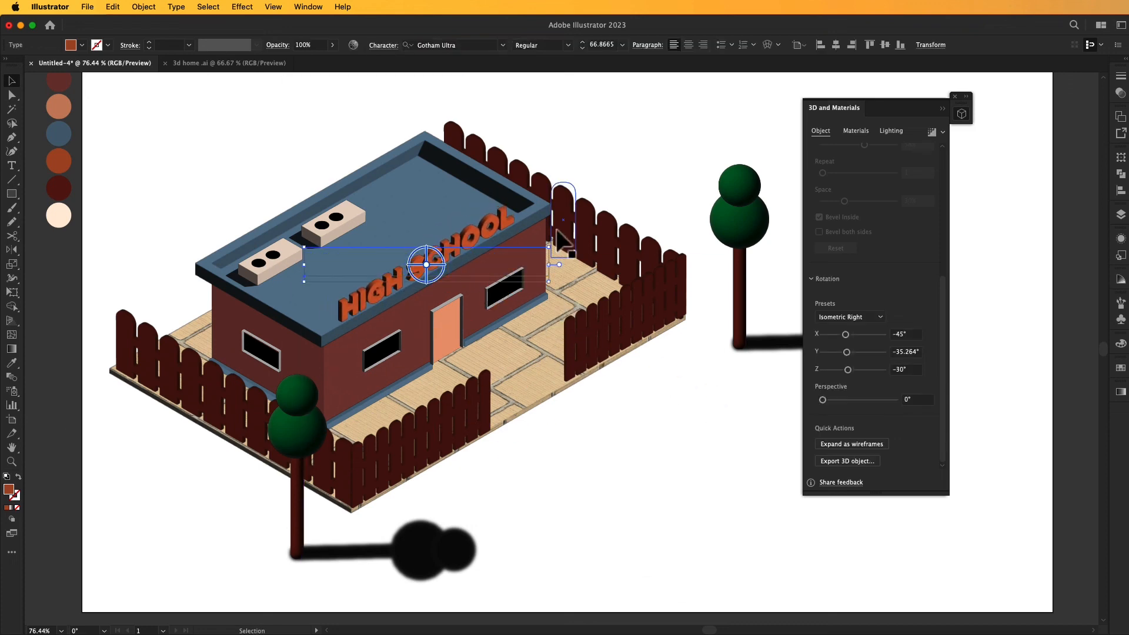
- Try the Top Left lighting preset on the 3D text and return it to Standard
left_click(889, 131)
left_click(886, 149)
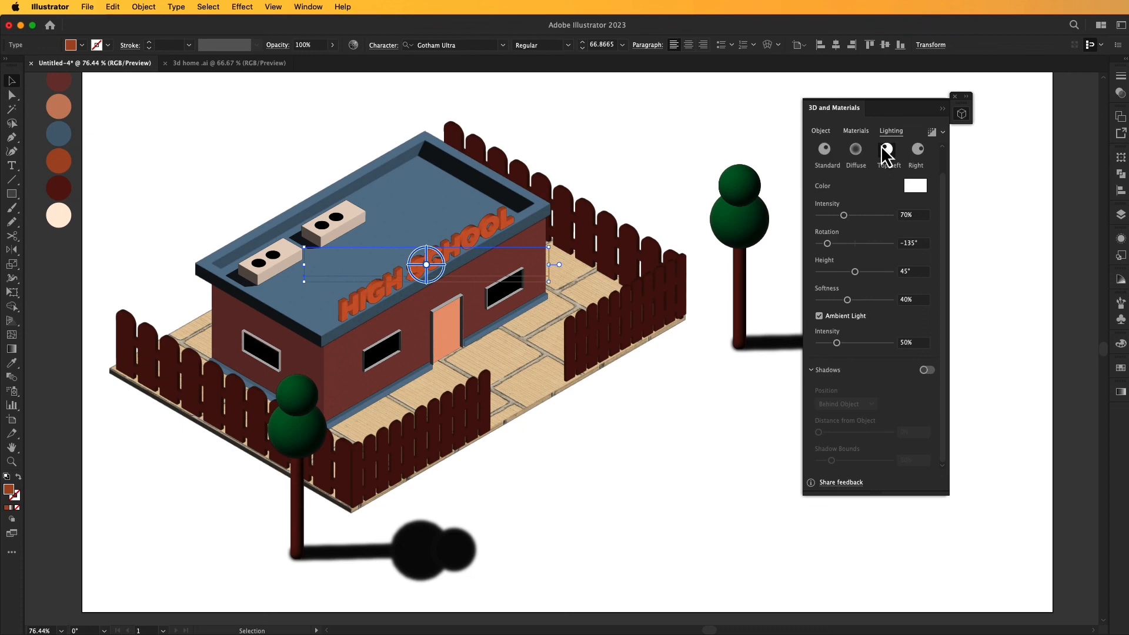
left_click(824, 150)
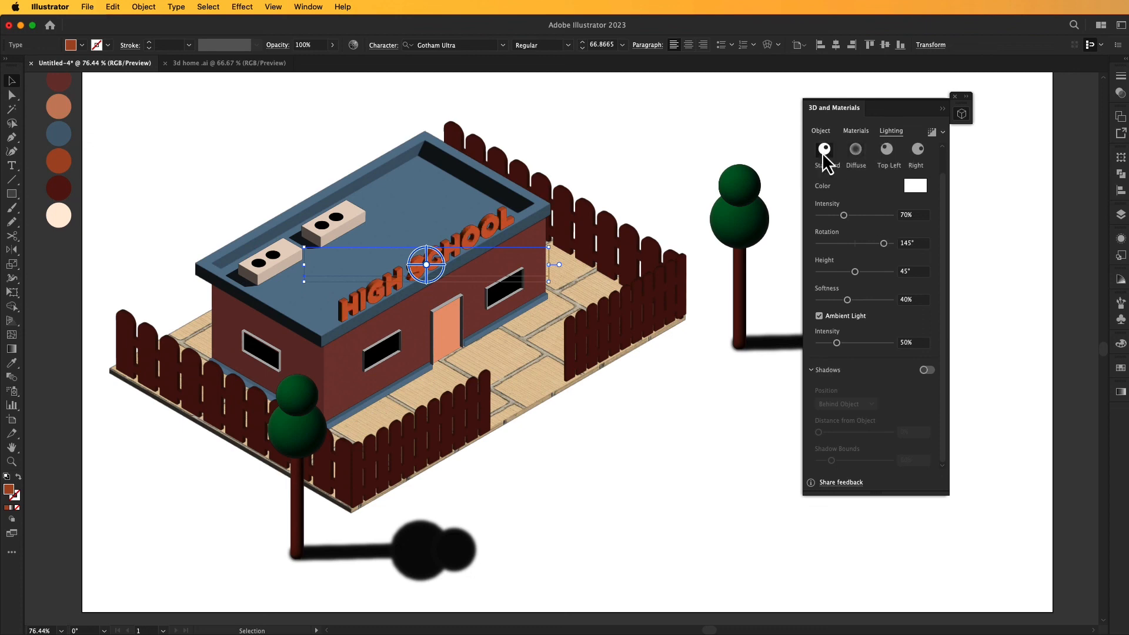
- Collapse the 3D and Materials panel and expand the appearance of the whole scene: building, fences, HIGH SCHOOL sign and both trees with shadows
left_click(691, 402)
left_click(941, 109)
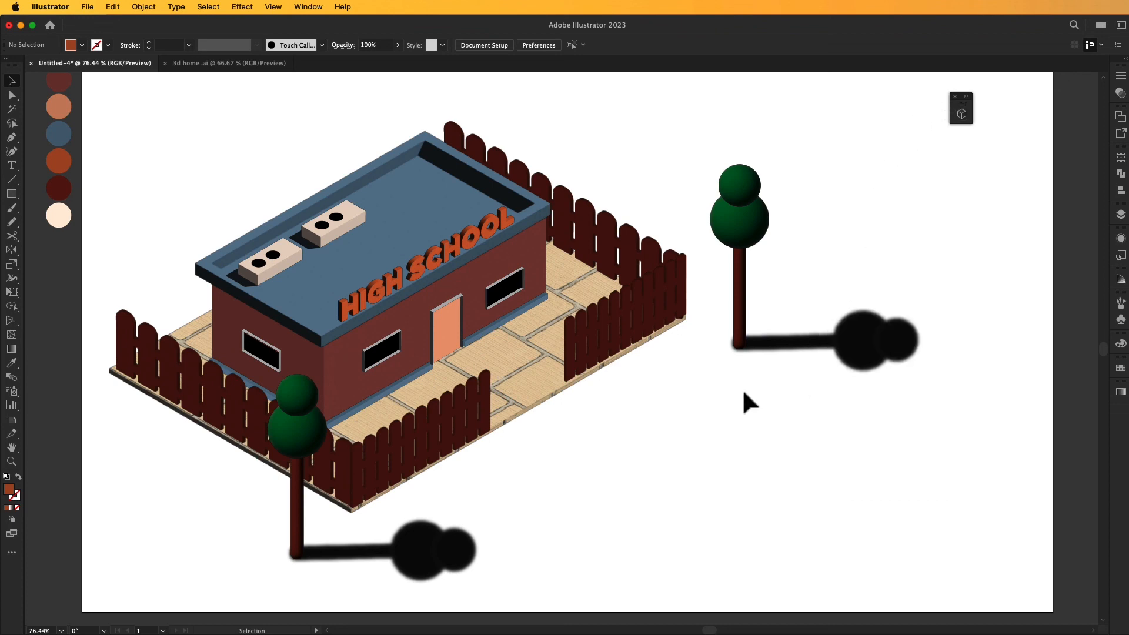
left_click_drag(461, 76, 274, 140)
left_click_drag(143, 118, 907, 587)
left_click(144, 7)
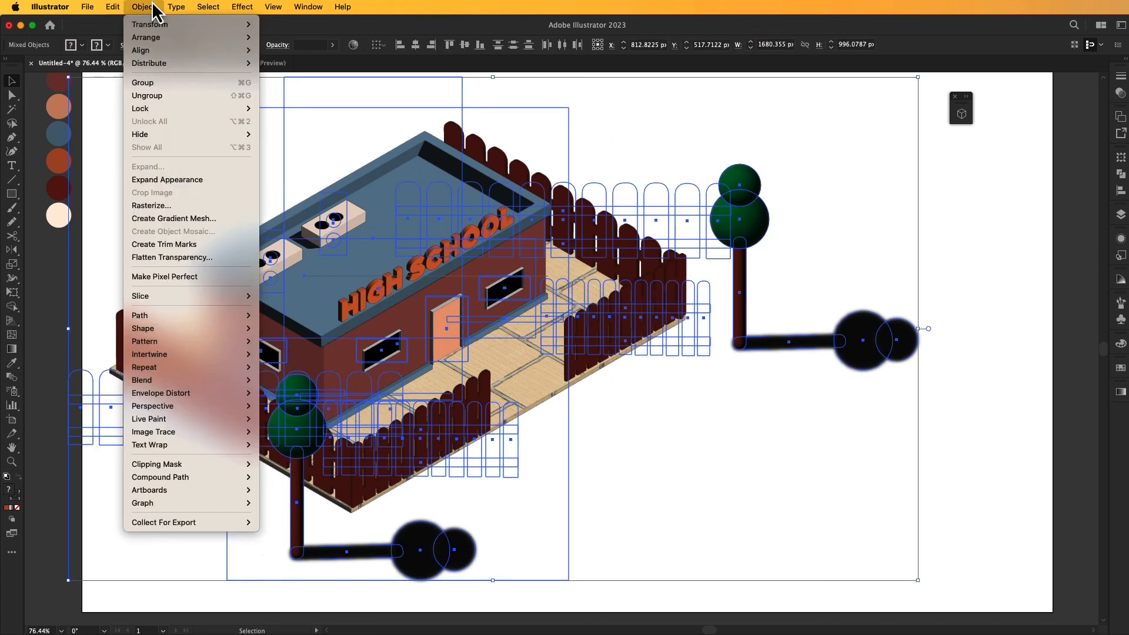
left_click(187, 180)
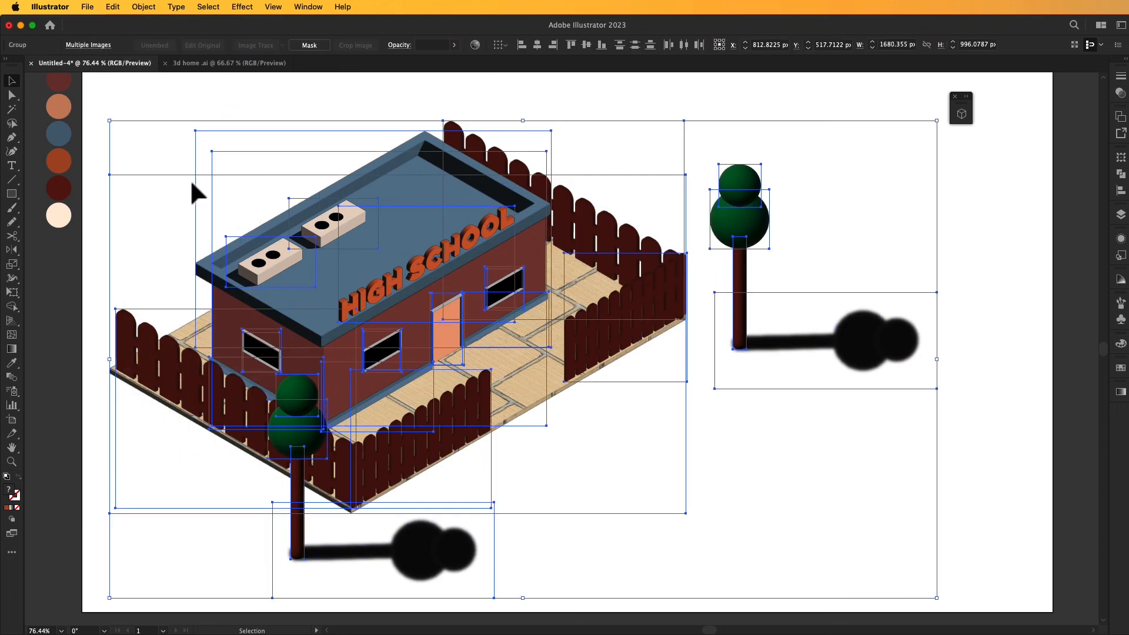
left_click(1000, 504)
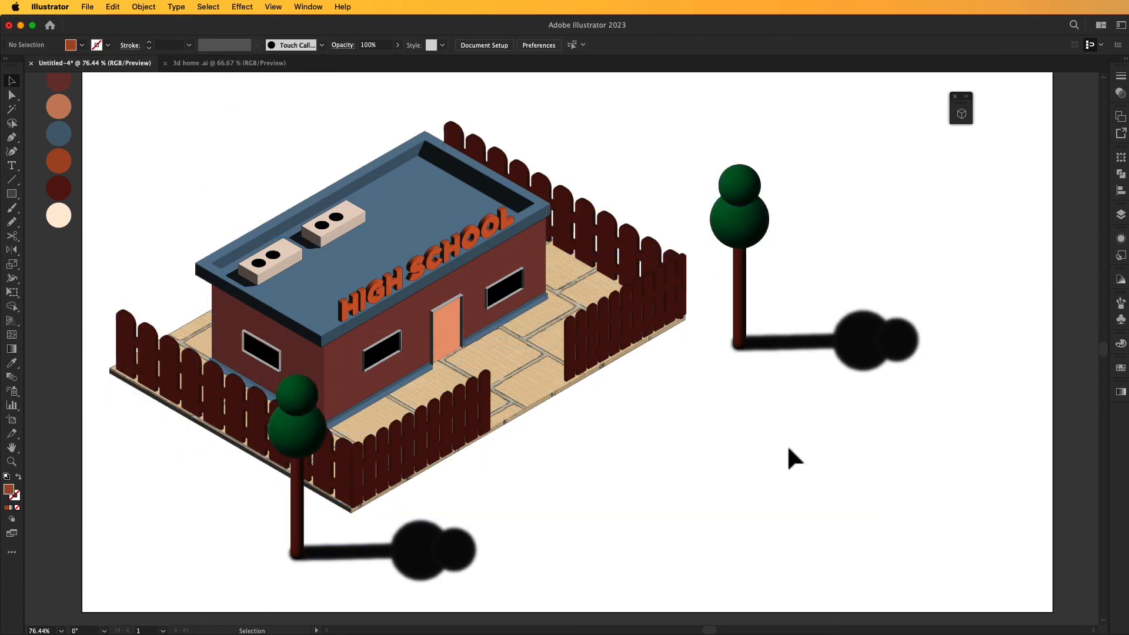
- Dock the collapsed 3D and Materials panel with the other docked panels
left_click_drag(1086, 400, 1120, 441)
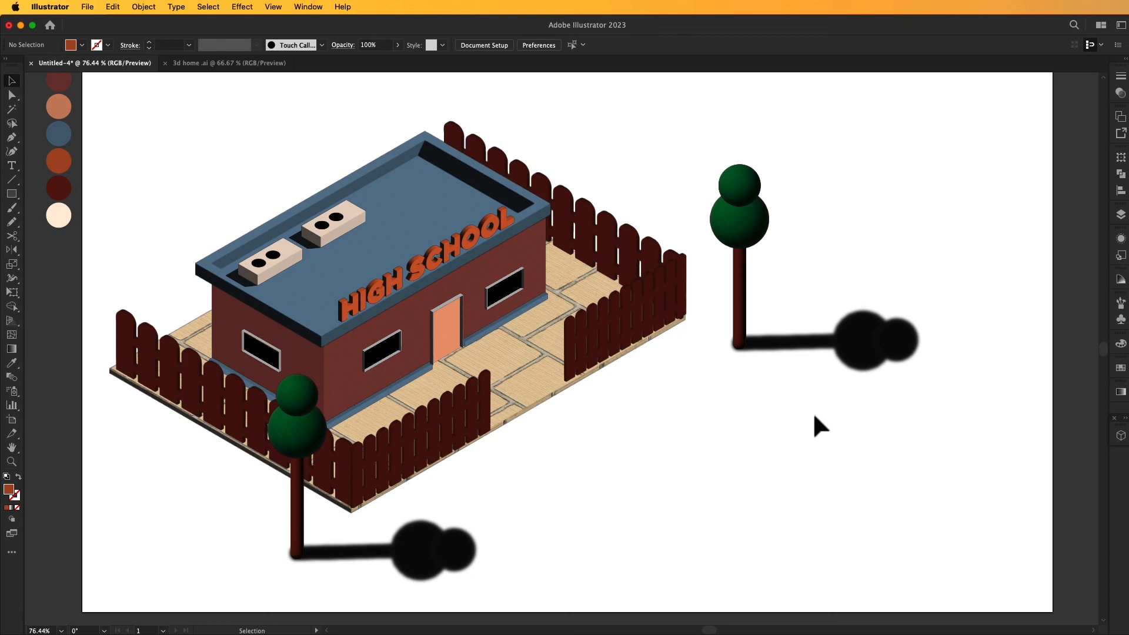
key("super+minus")
left_click_drag(746, 423, 757, 405)
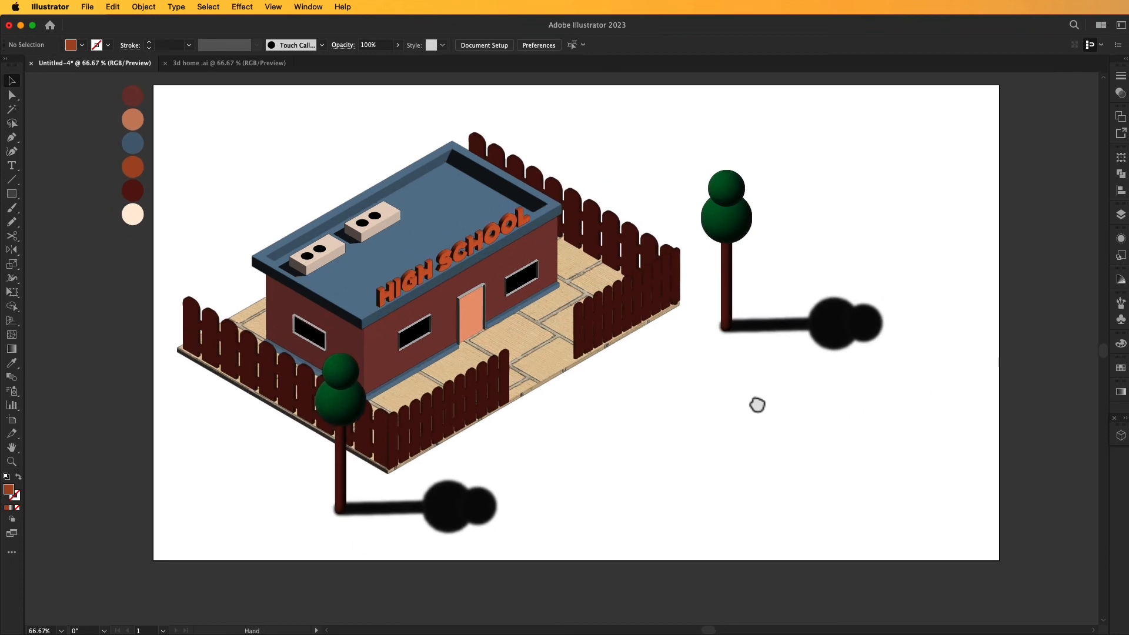